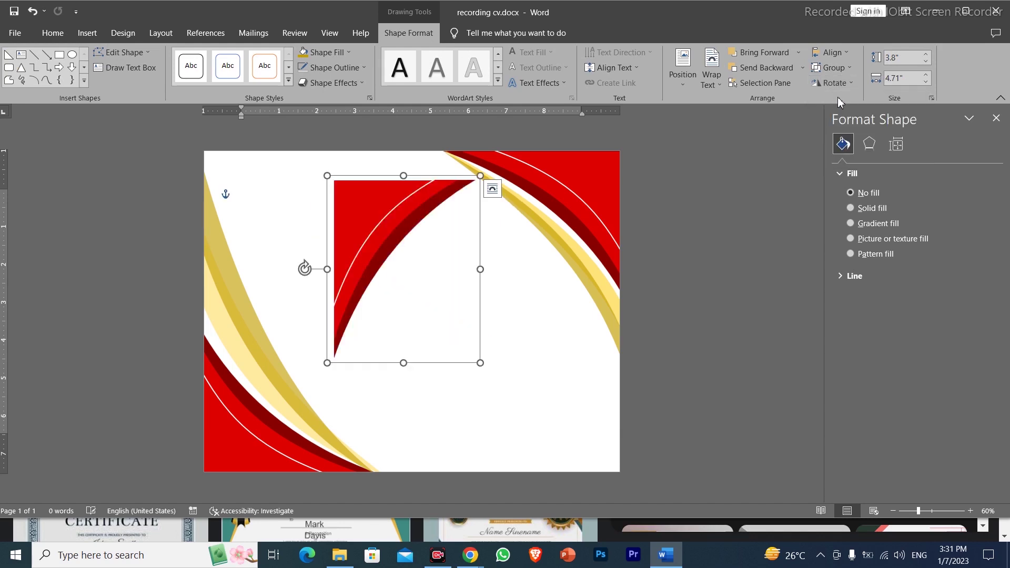
# Flip the red corner shape horizontally, rotate it left 90°, and place it in the top-left corner
pyautogui.click(838, 83)
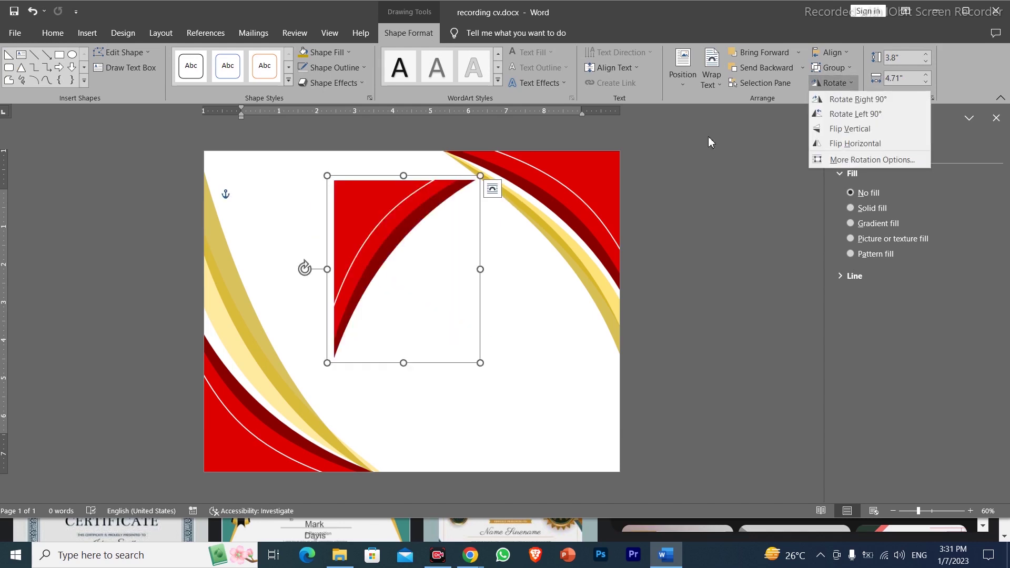
pyautogui.click(831, 144)
pyautogui.click(836, 83)
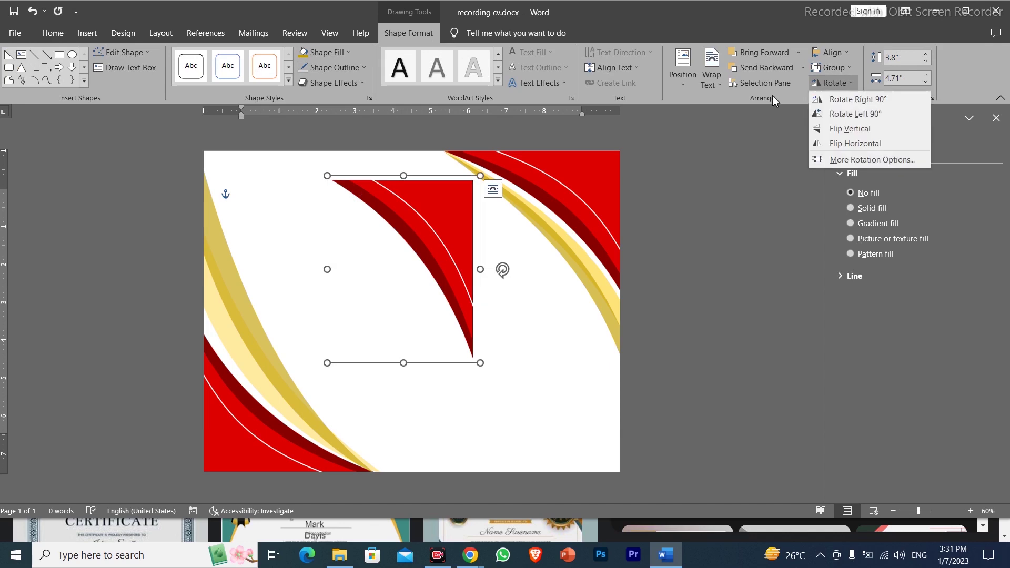
pyautogui.click(855, 114)
pyautogui.click(369, 220)
pyautogui.moveTo(370, 220); pyautogui.dragTo(256, 180)
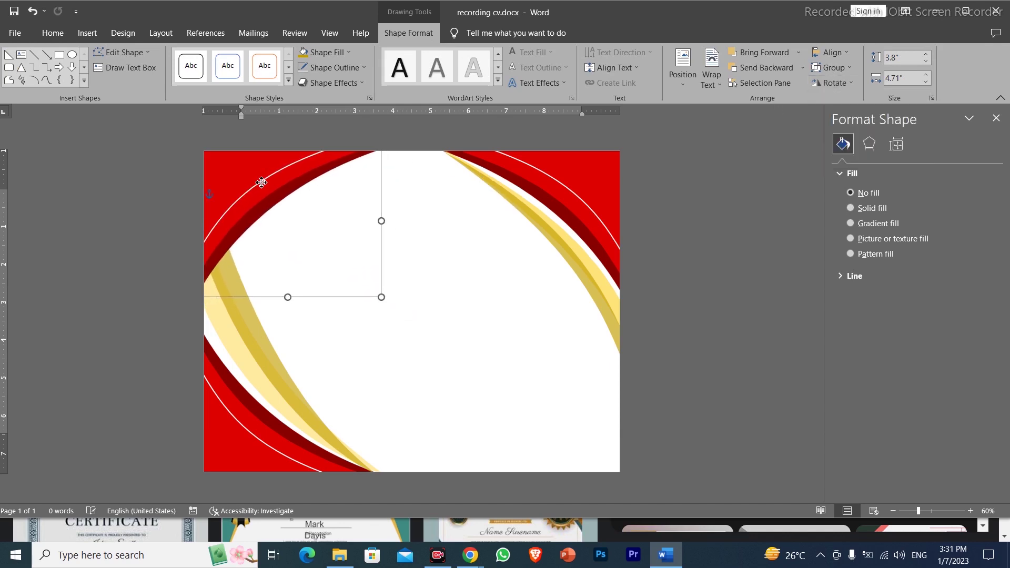
# Send the corner artwork to back and partly fade the three overlapping top-left red shapes
pyautogui.click(803, 68)
pyautogui.click(793, 101)
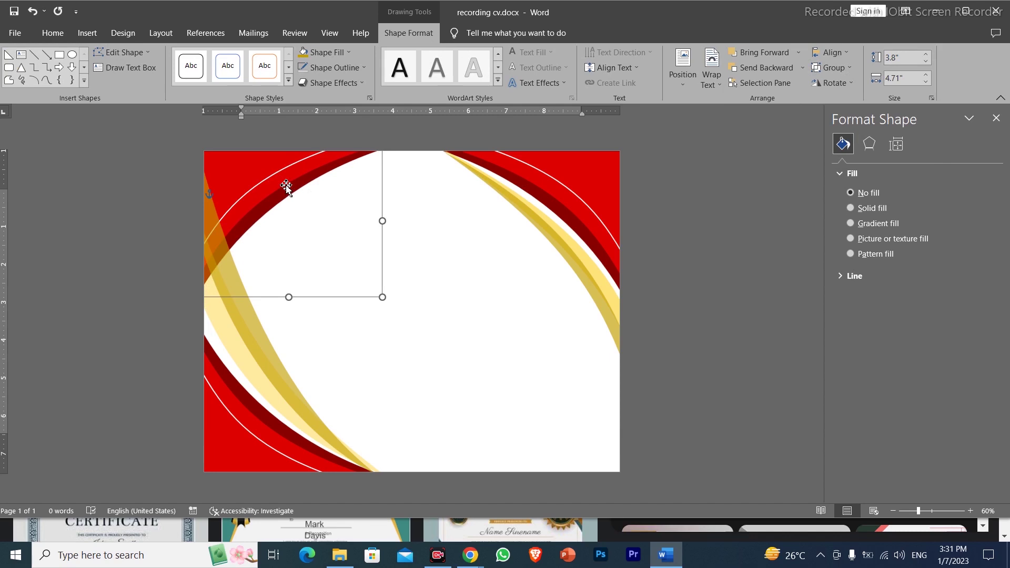
pyautogui.click(259, 169)
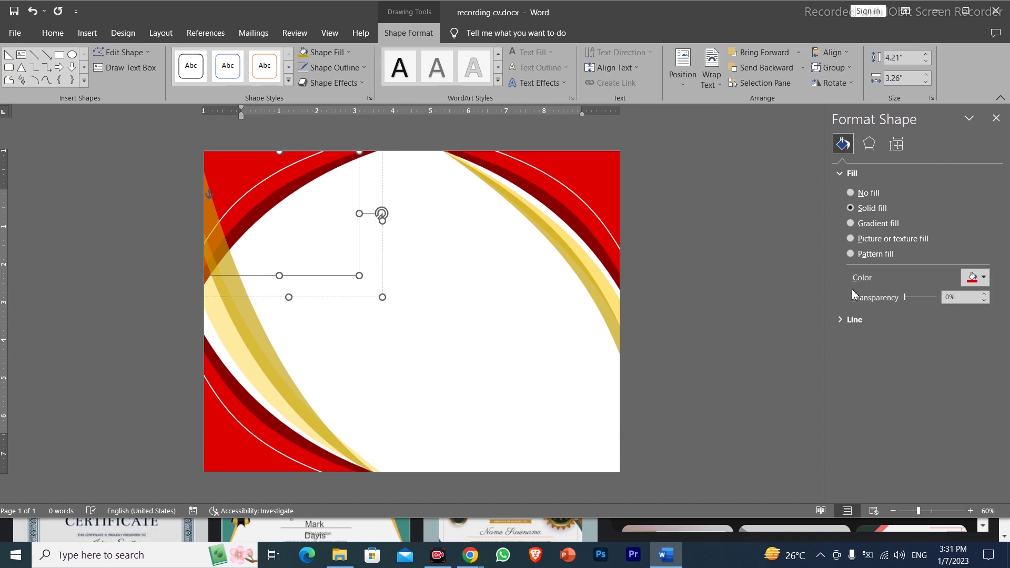
pyautogui.moveTo(905, 300); pyautogui.dragTo(916, 300)
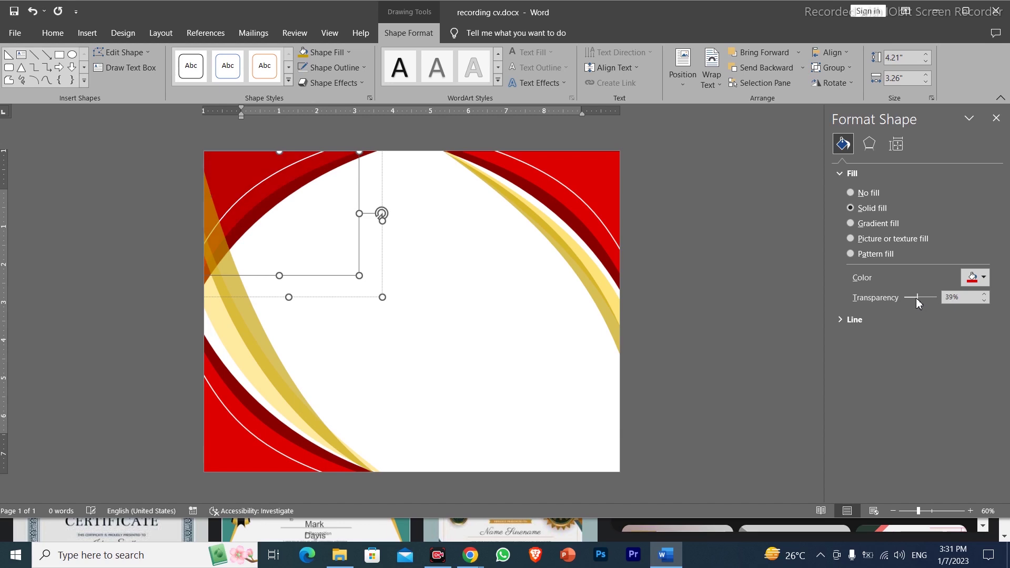
pyautogui.click(299, 189)
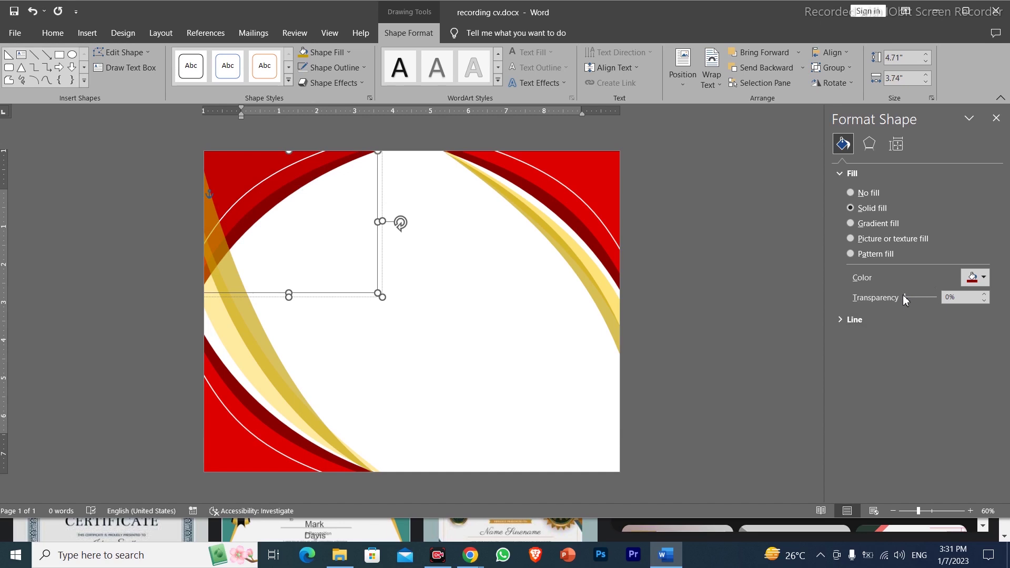
pyautogui.moveTo(907, 300); pyautogui.dragTo(930, 298)
pyautogui.click(274, 161)
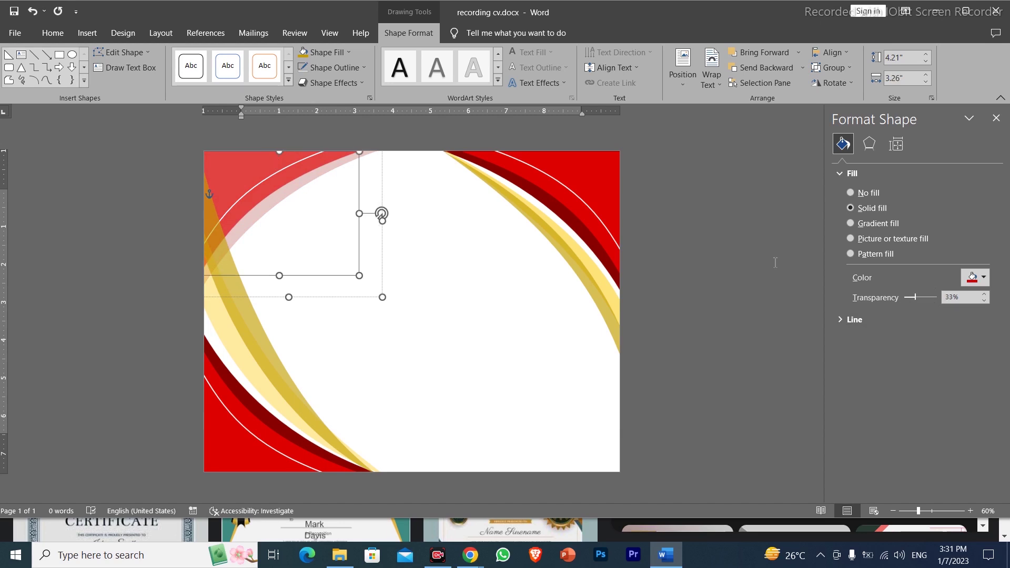
pyautogui.moveTo(917, 305); pyautogui.dragTo(932, 306)
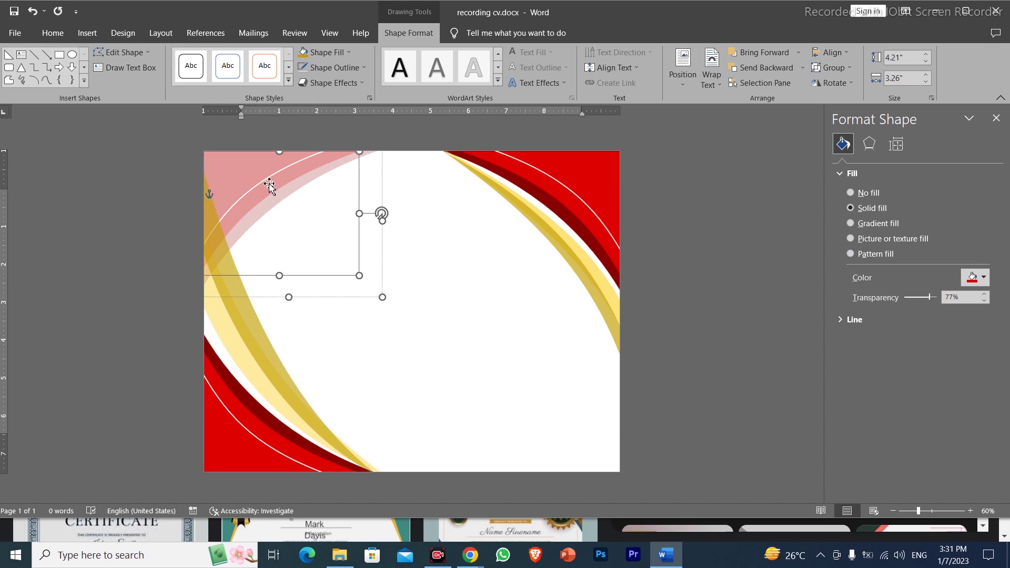
# Raise the top-left corner shapes' transparency to about 88% for a pale pink look
pyautogui.click(437, 262)
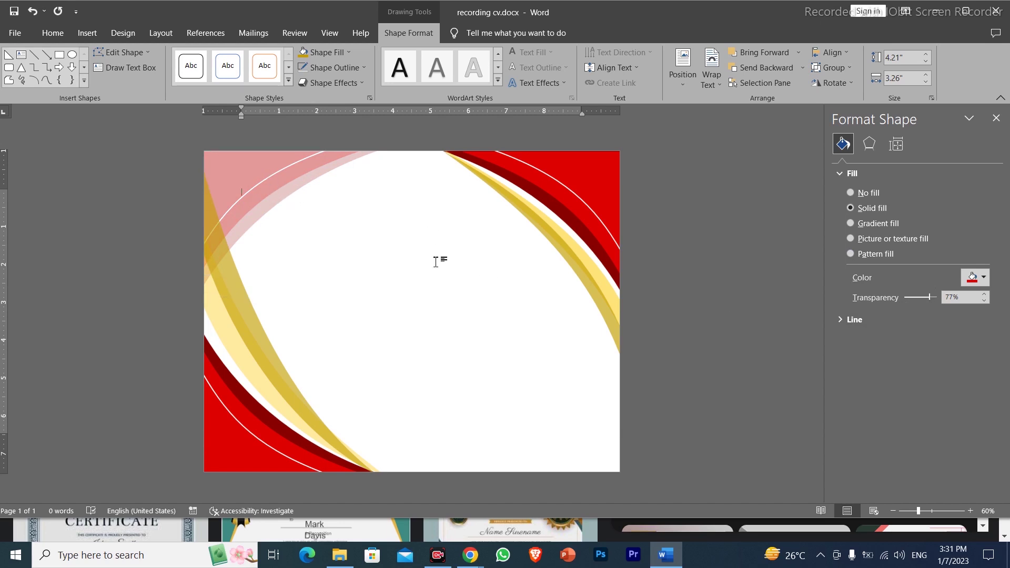
pyautogui.click(271, 209)
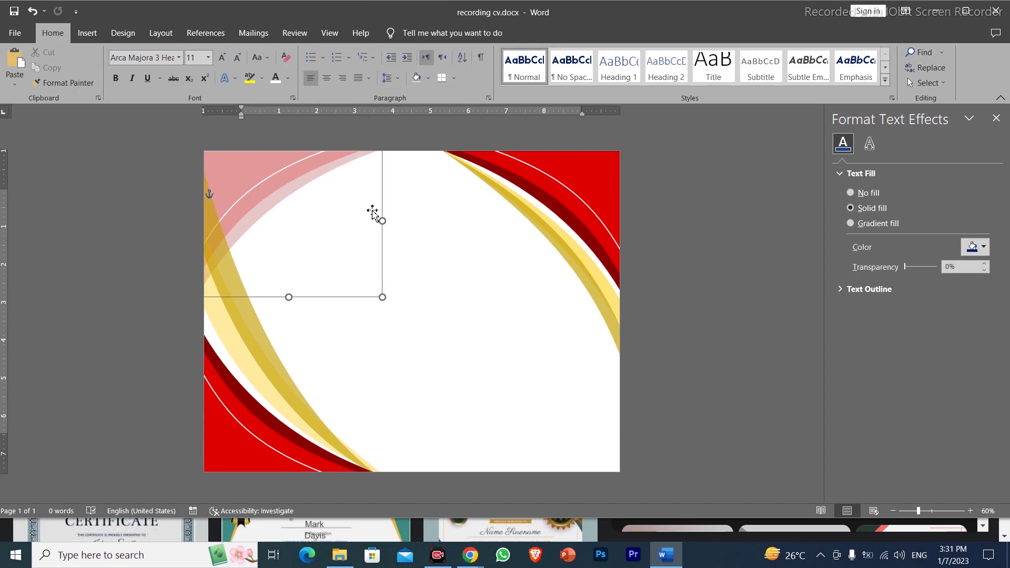
pyautogui.click(274, 205)
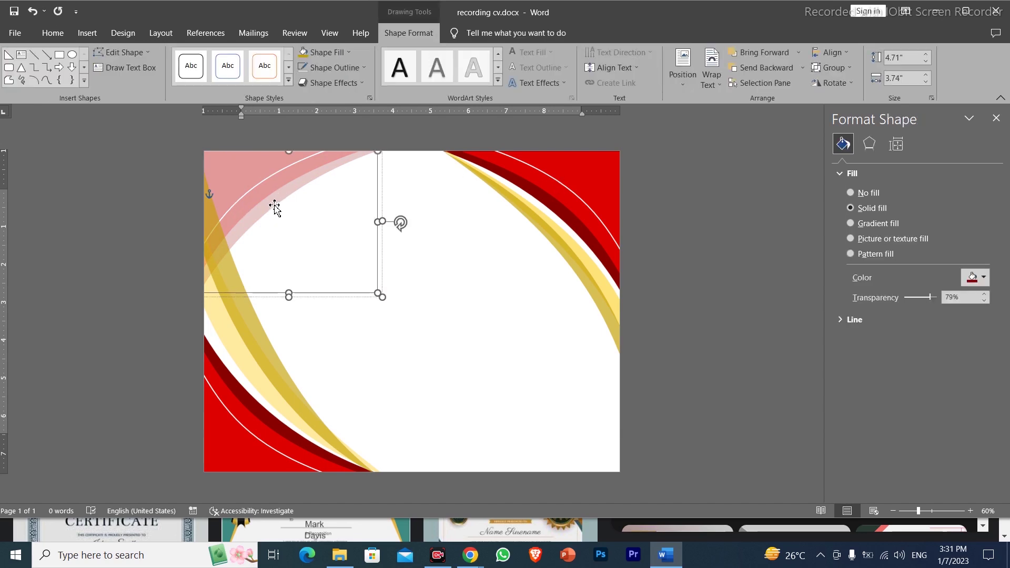
pyautogui.click(984, 295)
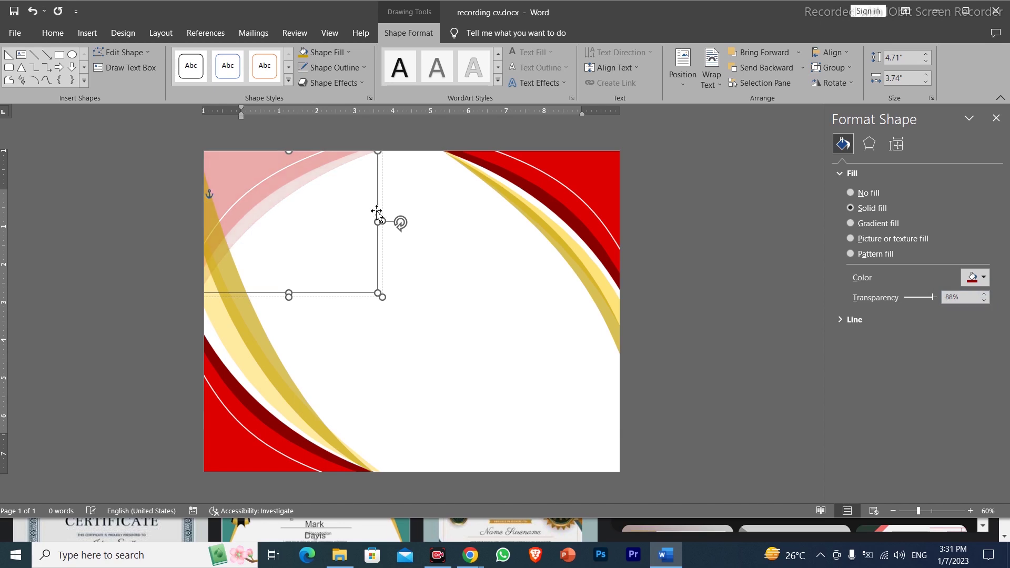
pyautogui.click(223, 179)
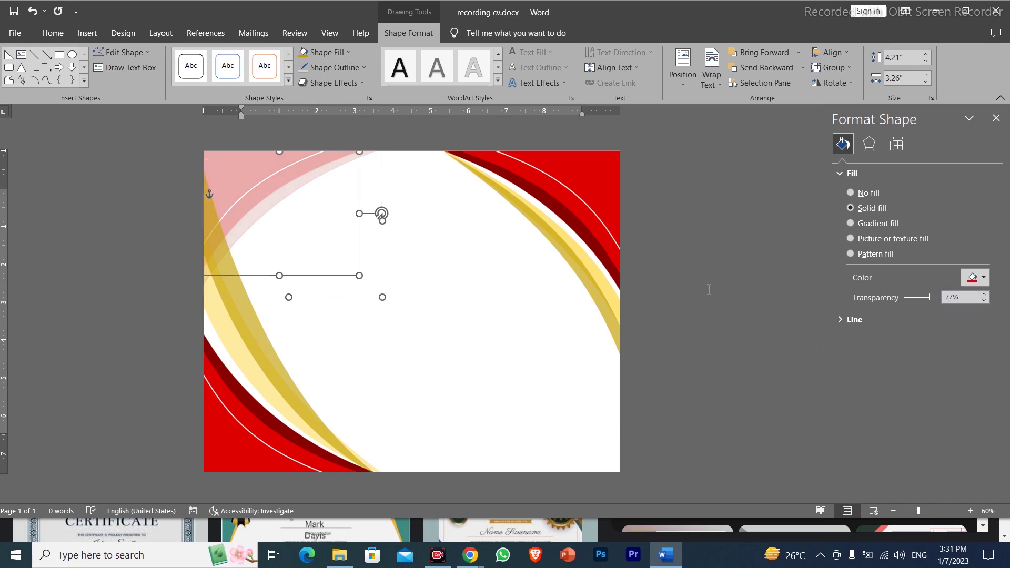
pyautogui.click(984, 295)
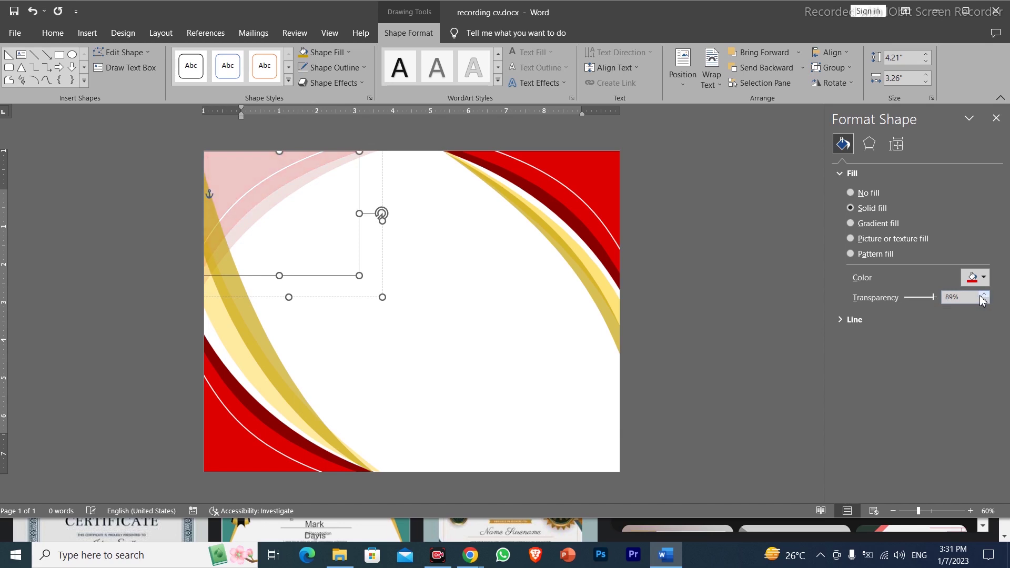
pyautogui.click(461, 264)
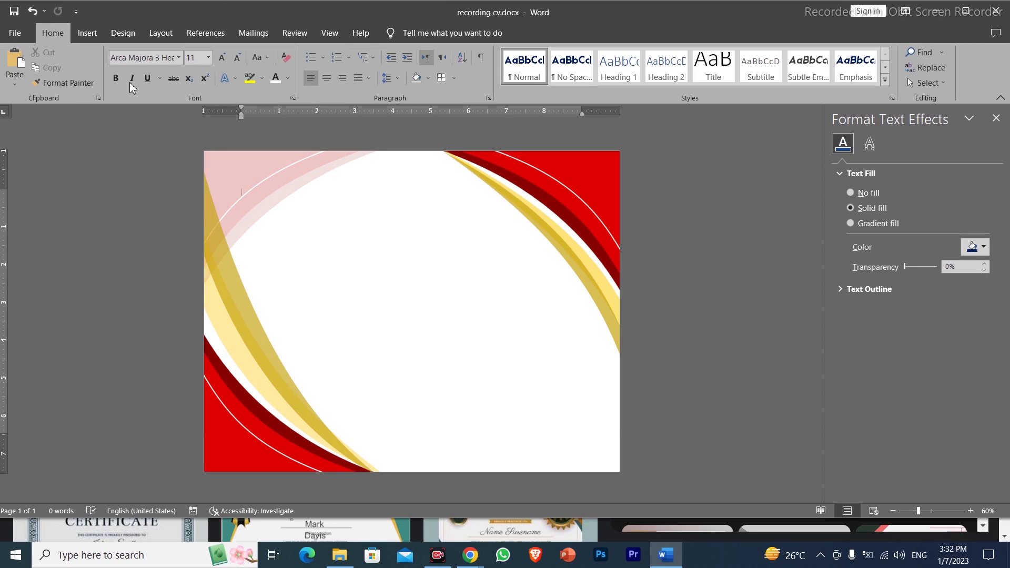
# Apply a gold, thick double-line Box page border at 3 pt
pyautogui.click(88, 33)
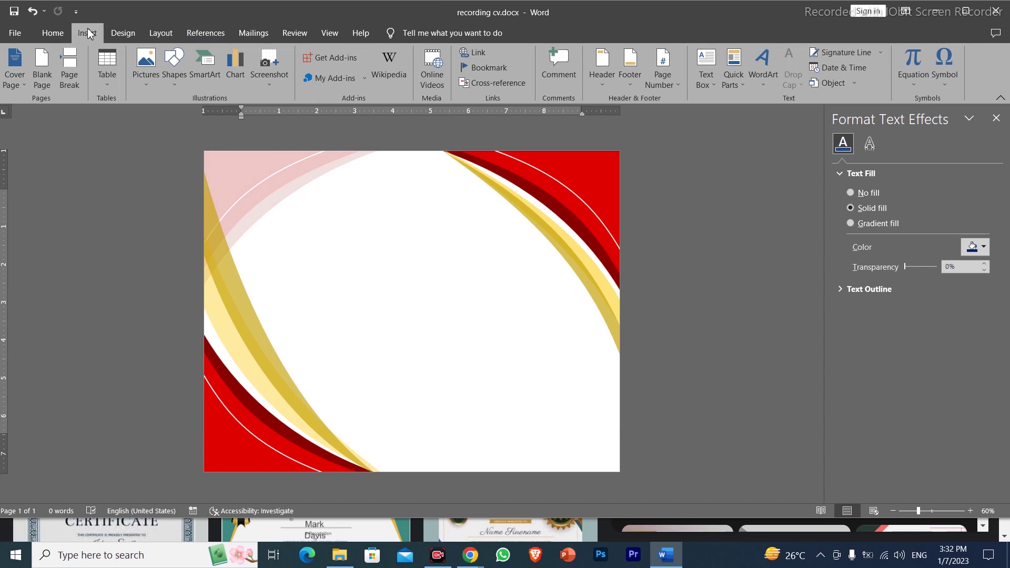
pyautogui.click(167, 83)
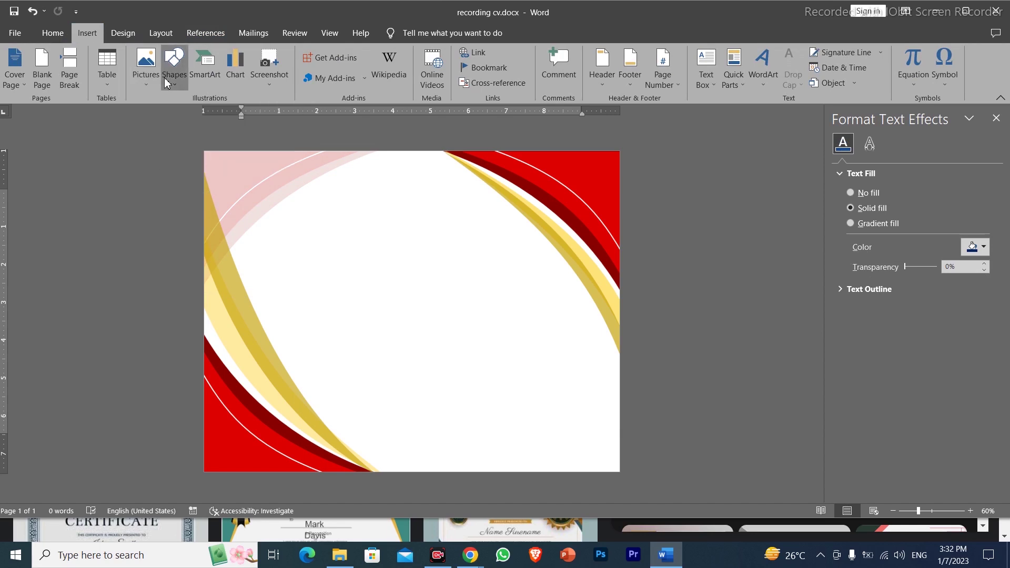
pyautogui.click(480, 273)
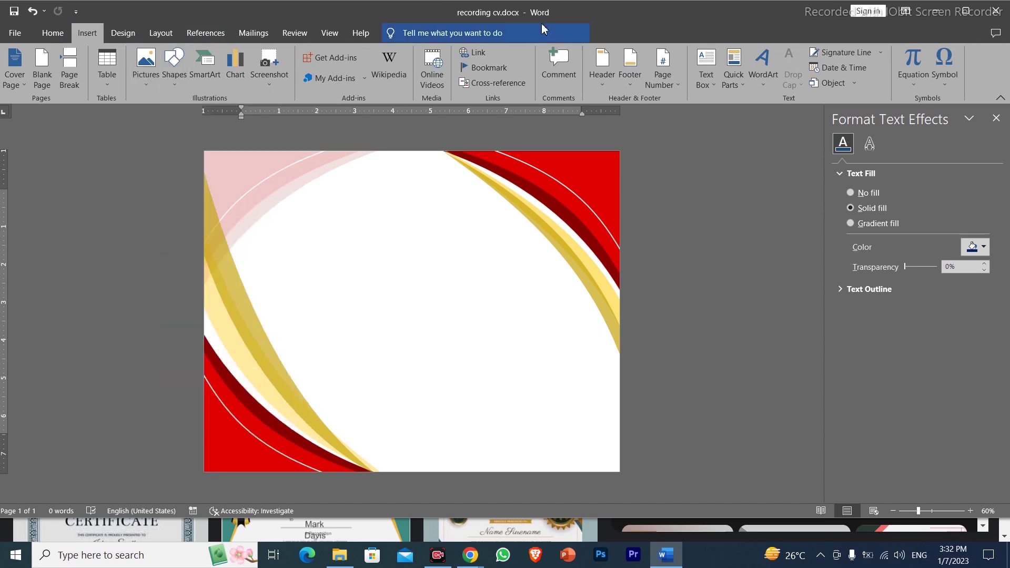
pyautogui.click(123, 32)
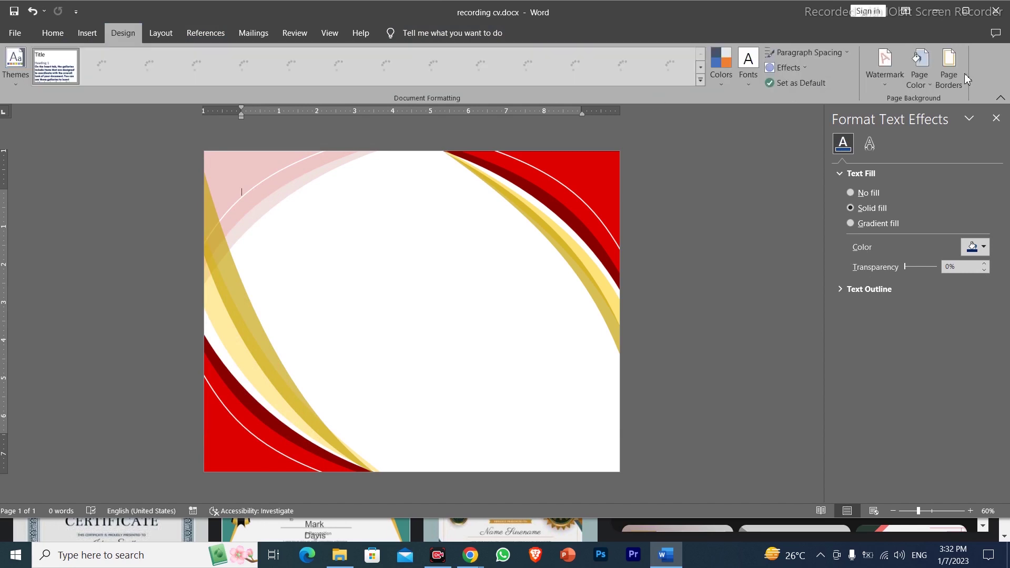
pyautogui.click(950, 75)
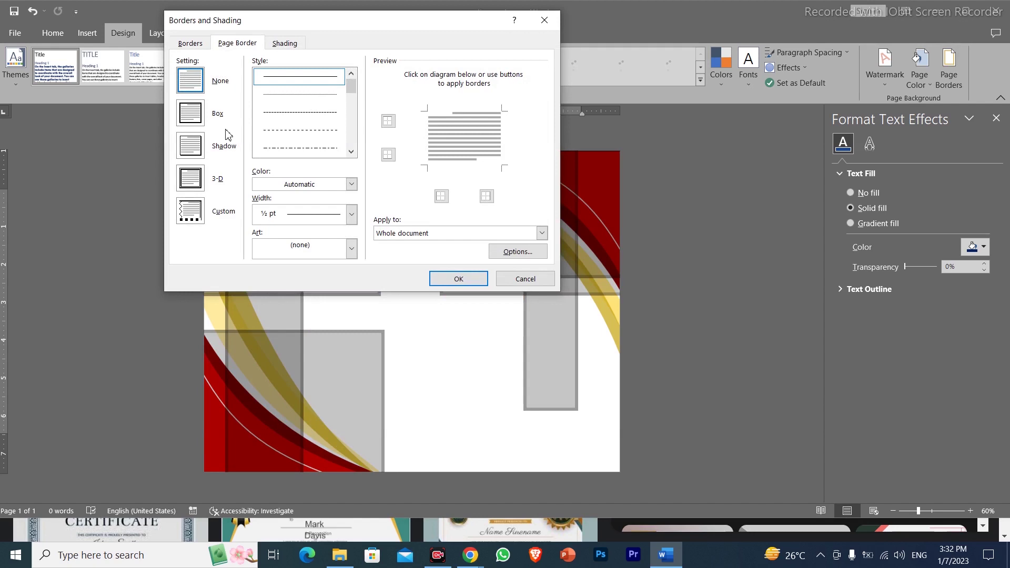
pyautogui.moveTo(347, 91); pyautogui.dragTo(354, 113)
pyautogui.click(322, 155)
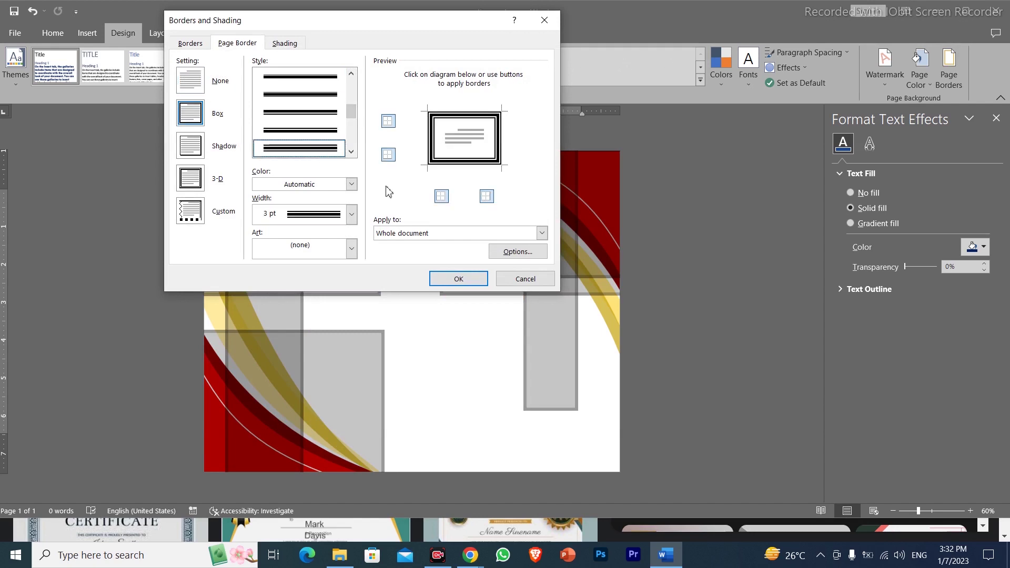
pyautogui.click(352, 185)
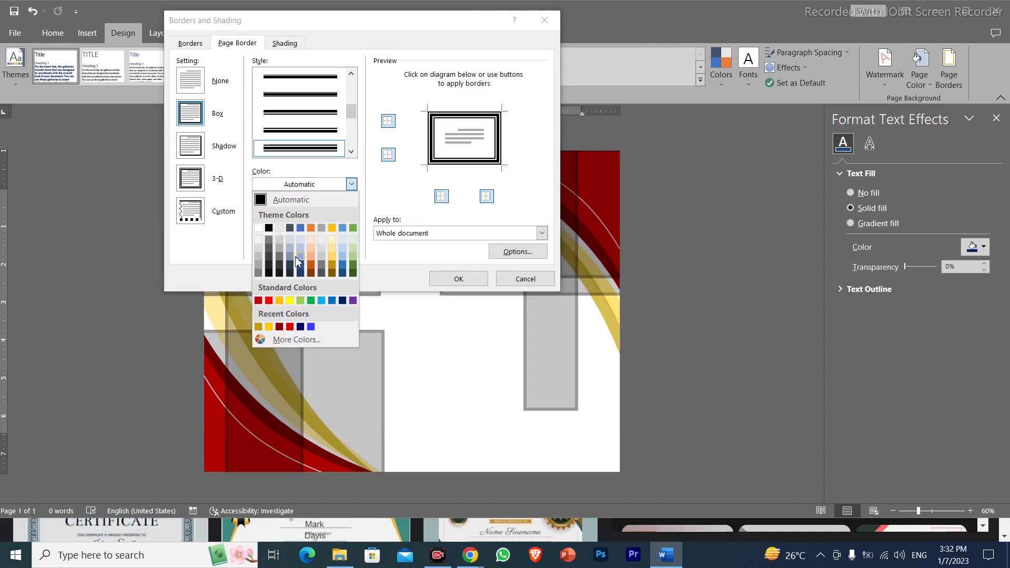
pyautogui.click(280, 301)
pyautogui.click(446, 283)
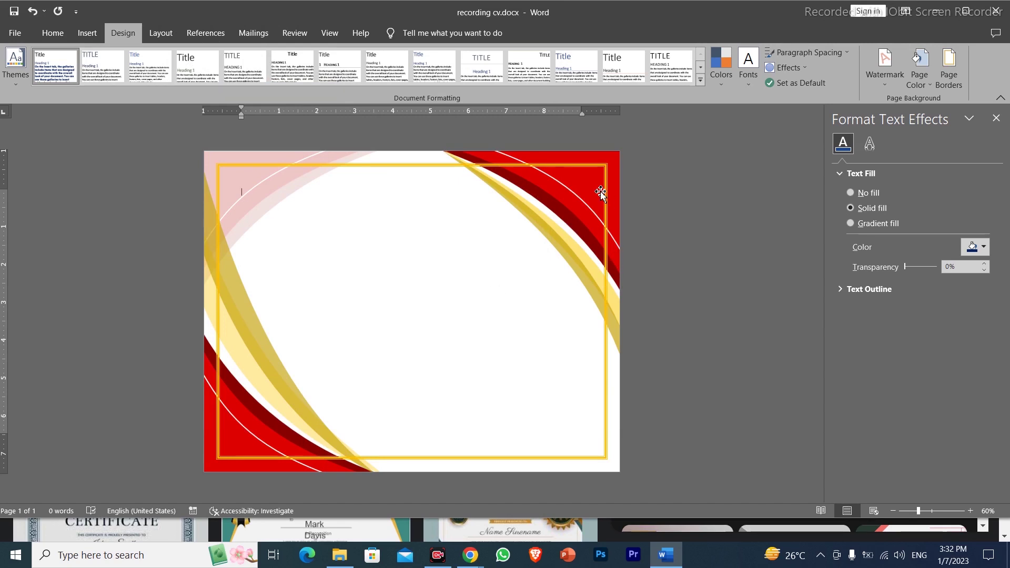
# Bring the top-right red-and-gold artwork in front of everything
pyautogui.click(618, 181)
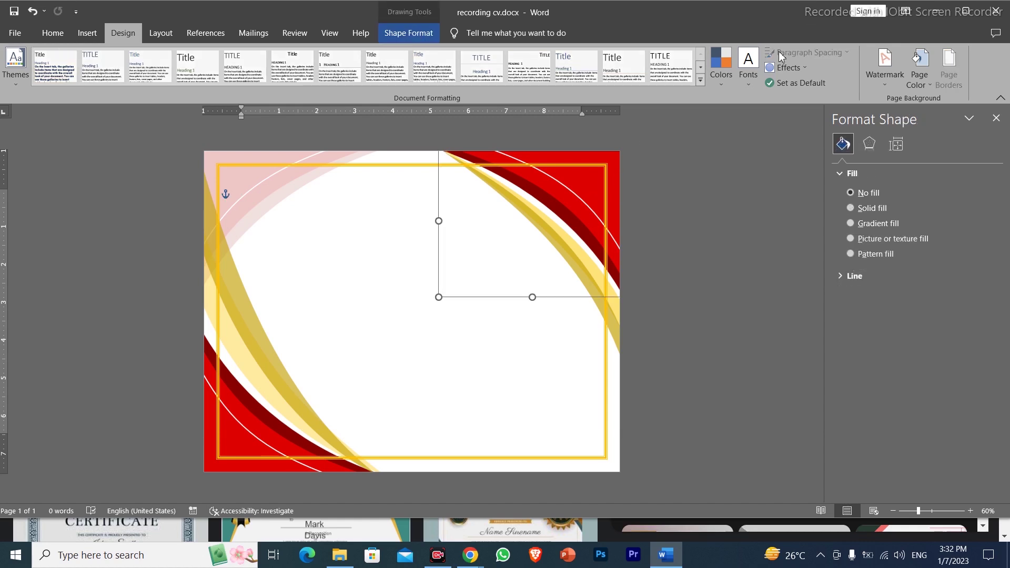
pyautogui.click(711, 73)
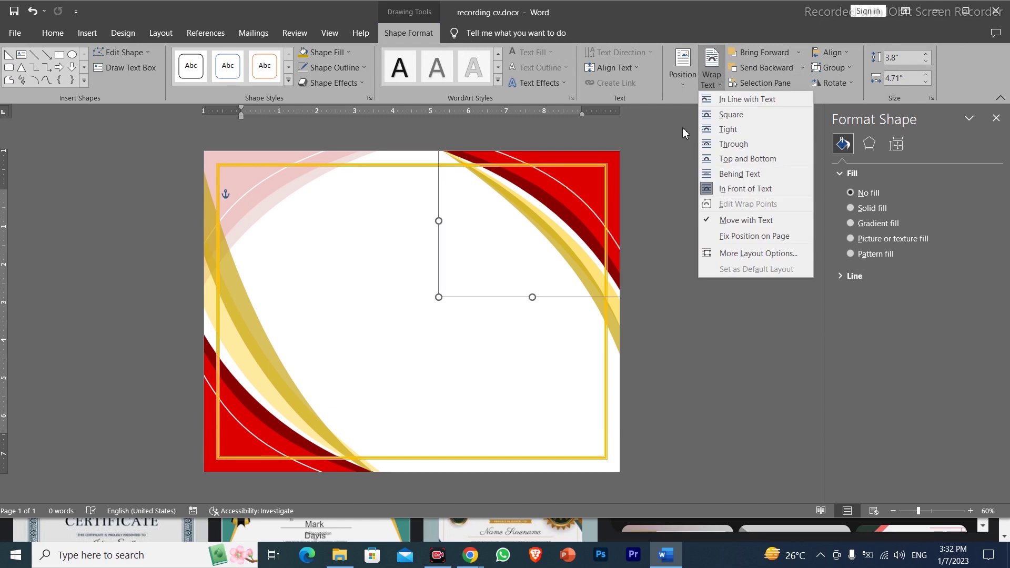
pyautogui.click(684, 95)
pyautogui.click(800, 56)
pyautogui.click(790, 83)
pyautogui.click(421, 329)
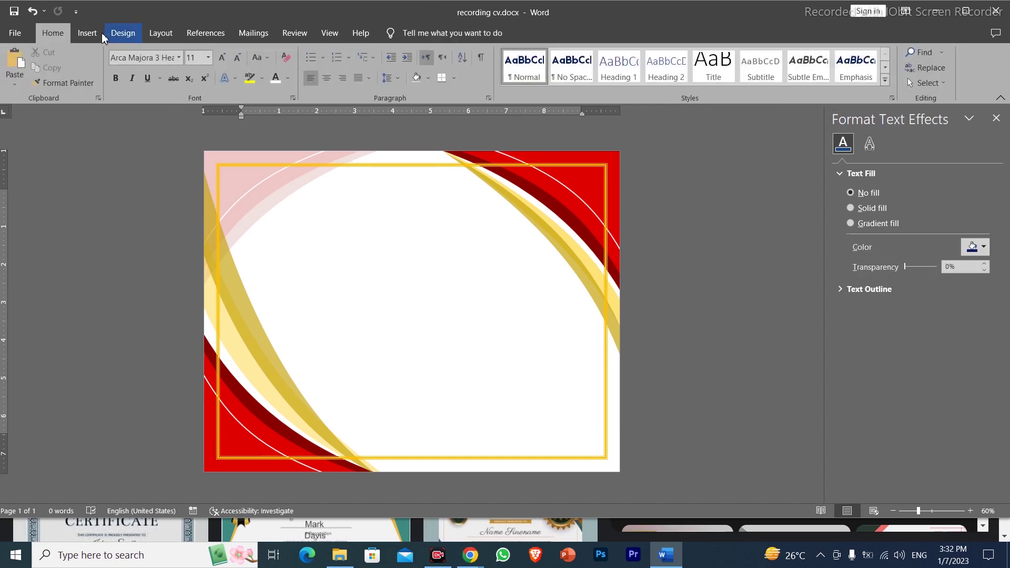
# Set the Page Border setting to None to remove the gold box border
pyautogui.click(88, 33)
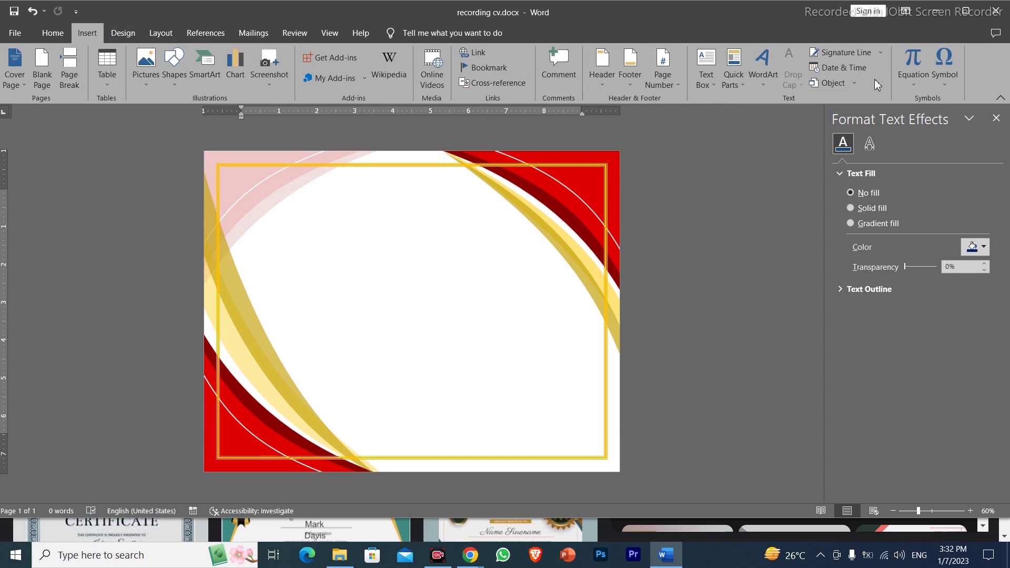
pyautogui.click(123, 33)
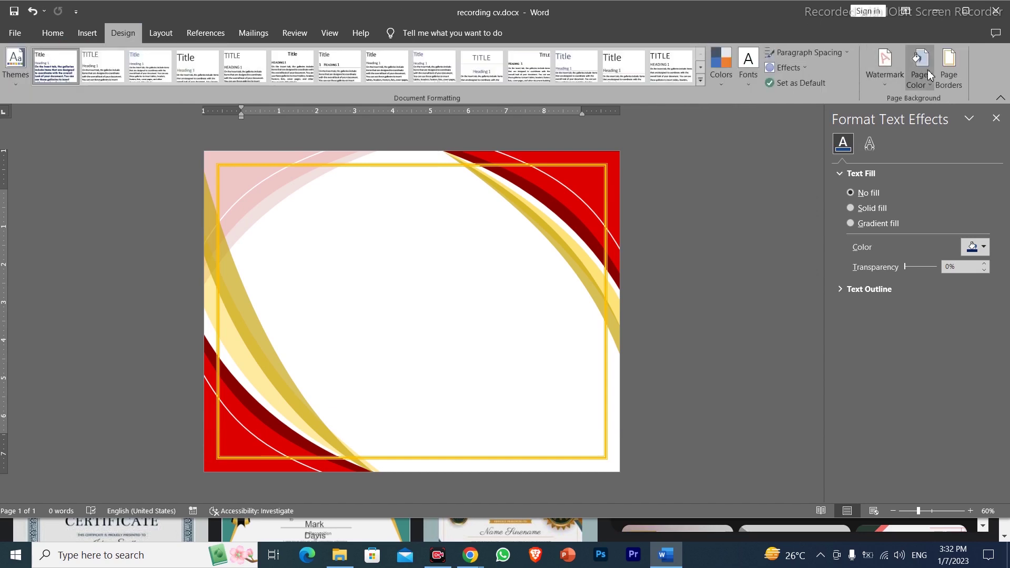
pyautogui.click(949, 69)
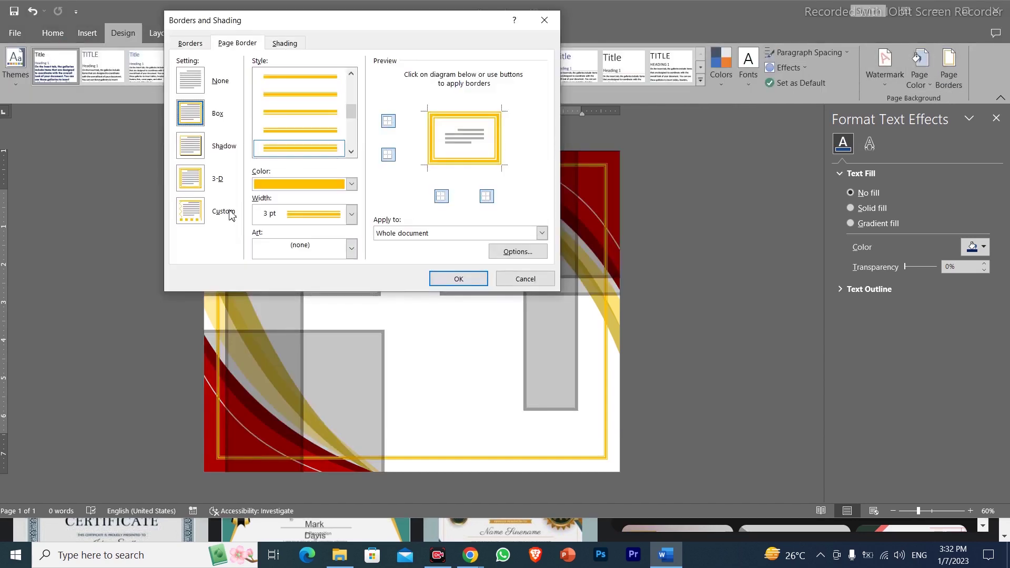
pyautogui.click(191, 82)
pyautogui.click(452, 276)
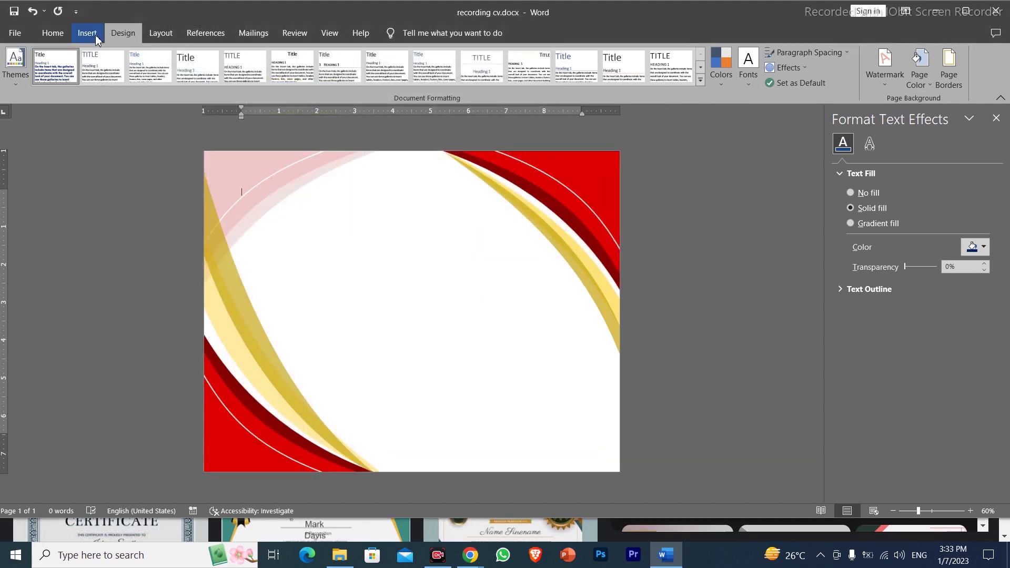
# Draw a 7.39" x 9.57" rectangle across the page and set its fill to No Fill
pyautogui.click(93, 35)
pyautogui.click(174, 69)
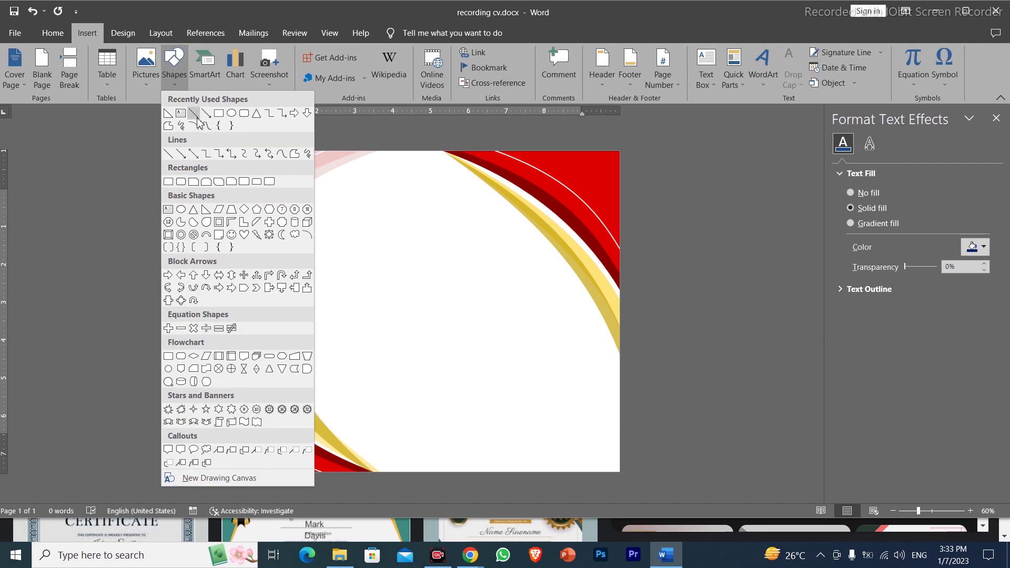
pyautogui.click(218, 113)
pyautogui.moveTo(237, 174)
pyautogui.mouseDown()
pyautogui.moveTo(440, 330)
pyautogui.moveTo(481, 418)
pyautogui.moveTo(560, 451)
pyautogui.moveTo(596, 452)
pyautogui.mouseUp()
pyautogui.moveTo(234, 174); pyautogui.dragTo(231, 172)
pyautogui.click(322, 60)
pyautogui.click(350, 197)
pyautogui.click(336, 68)
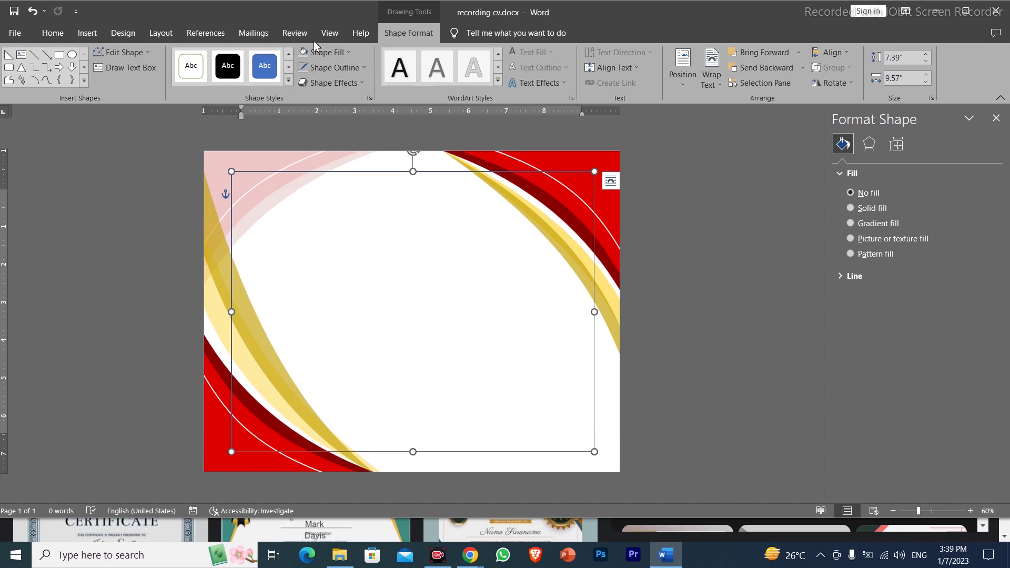
# Give the rectangle a gold outline 6 pt thick
pyautogui.click(343, 68)
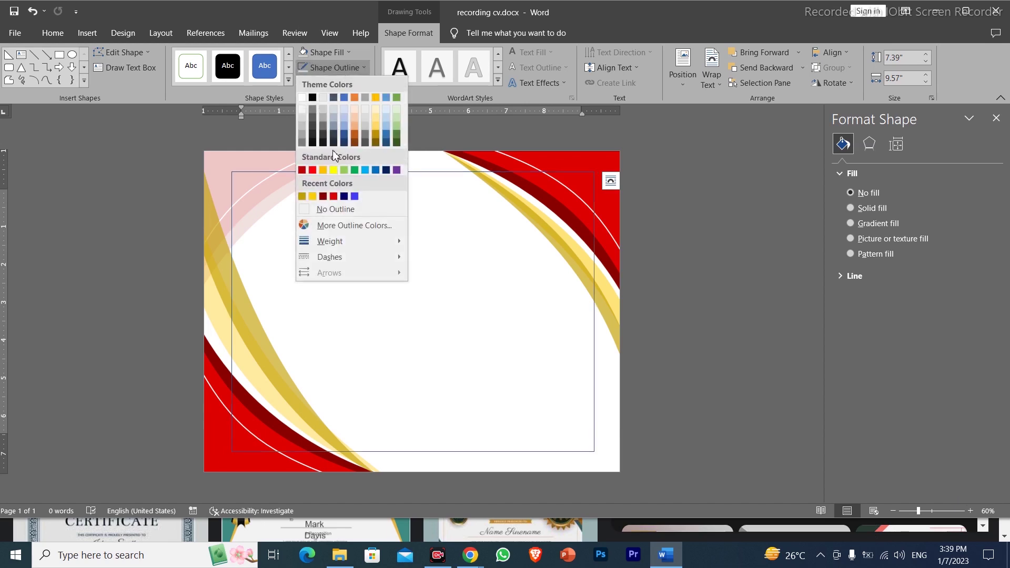
pyautogui.click(302, 196)
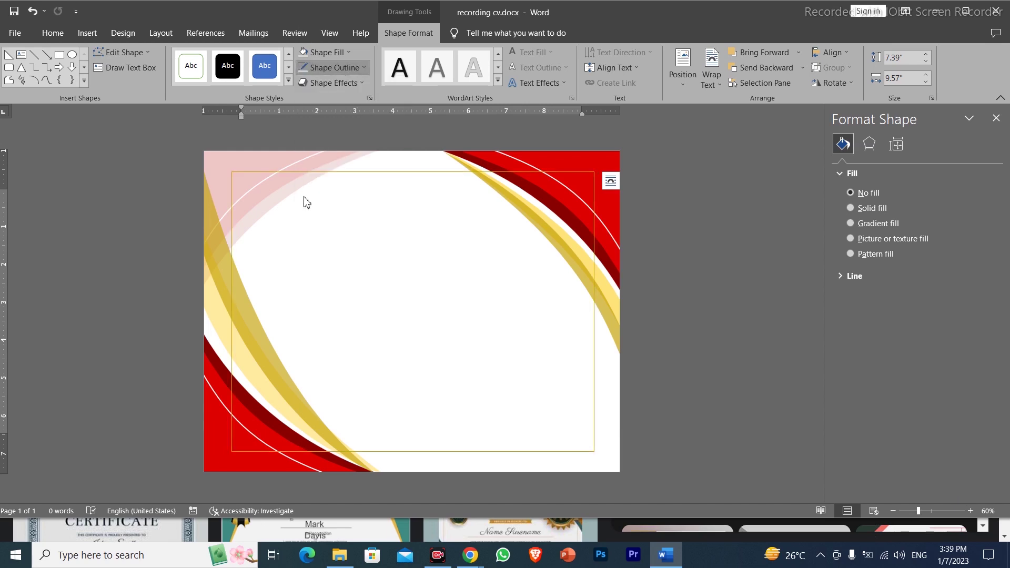
pyautogui.click(345, 68)
pyautogui.moveTo(372, 243)
pyautogui.click(481, 356)
# Switch the outline to a triple compound line and step up its width
pyautogui.click(343, 68)
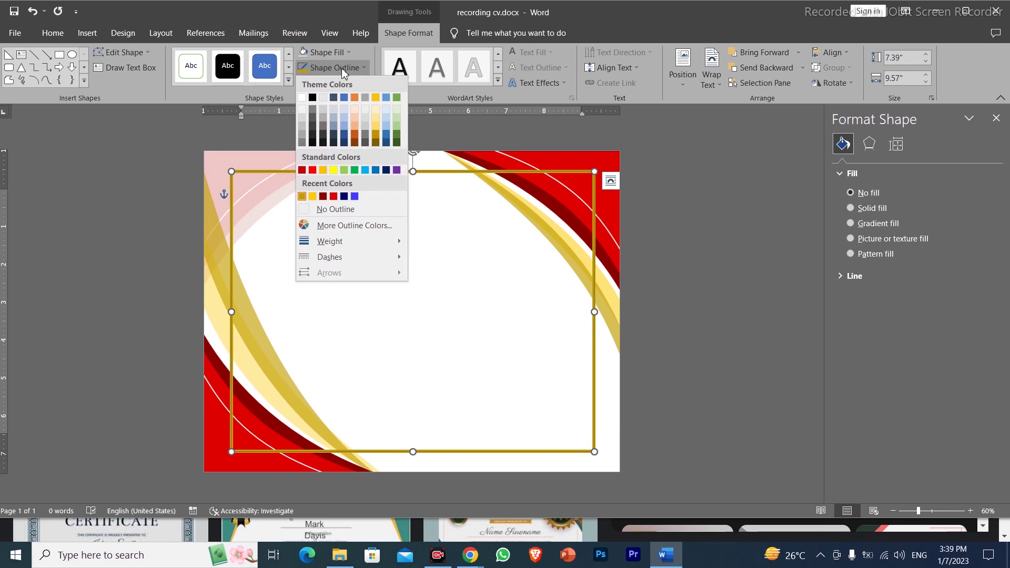
pyautogui.moveTo(373, 241)
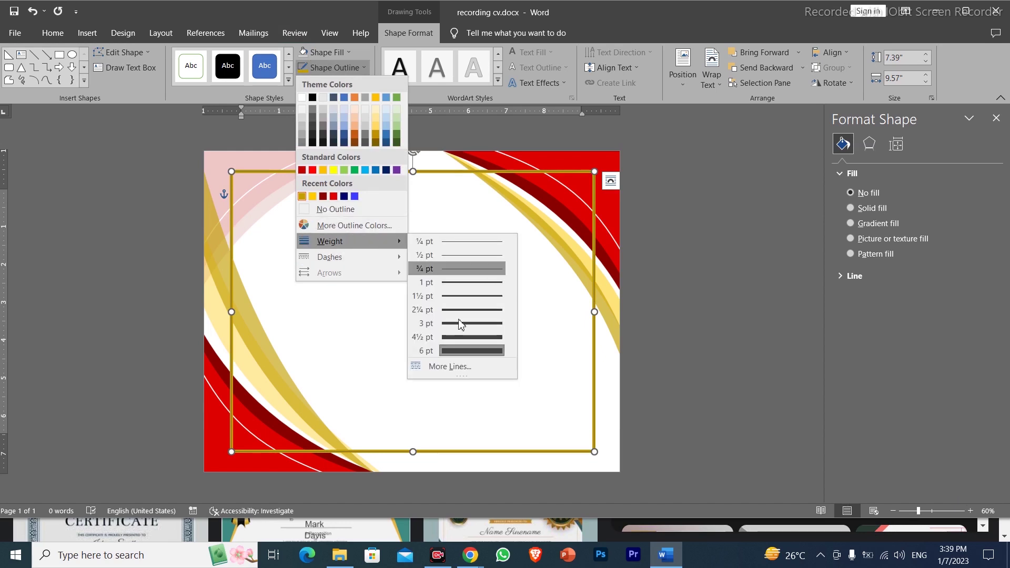
pyautogui.click(449, 367)
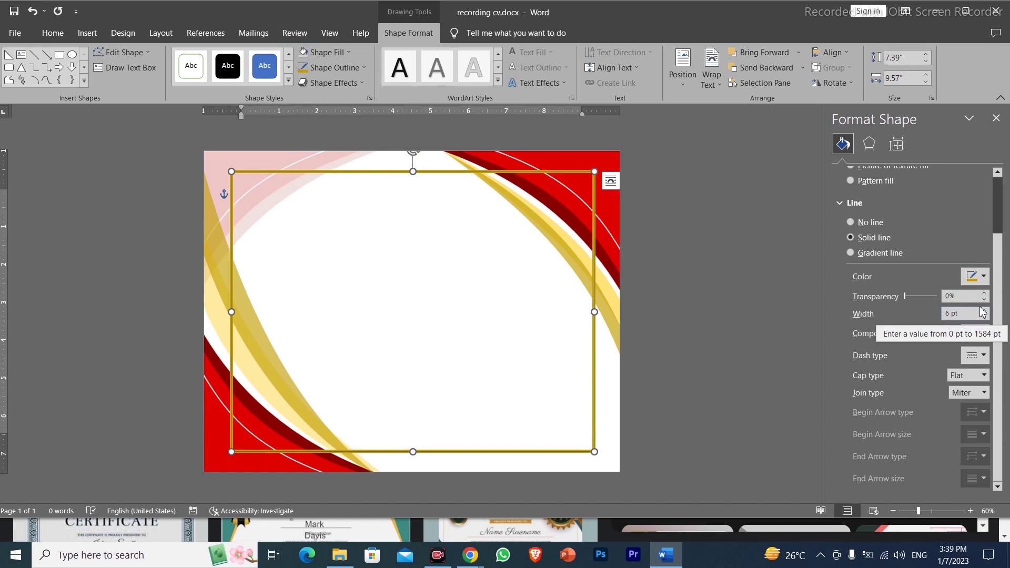
pyautogui.click(978, 334)
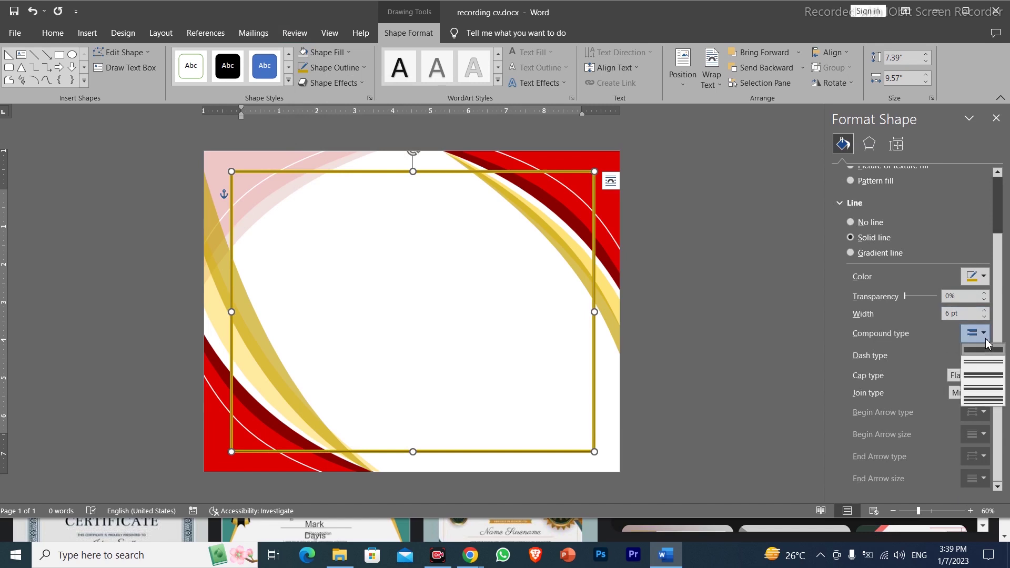
pyautogui.click(983, 399)
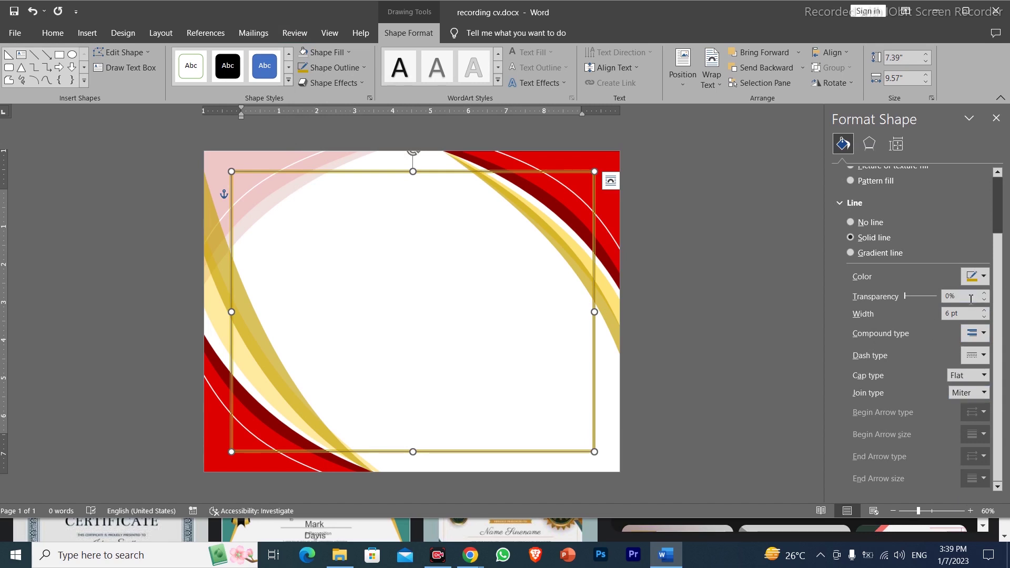
pyautogui.click(985, 311)
pyautogui.click(984, 310)
pyautogui.click(984, 311)
pyautogui.click(985, 310)
pyautogui.click(984, 311)
pyautogui.click(984, 311)
# Raise the frame outline to 11.5 pt and bring the nearby background shape to front
pyautogui.click(984, 311)
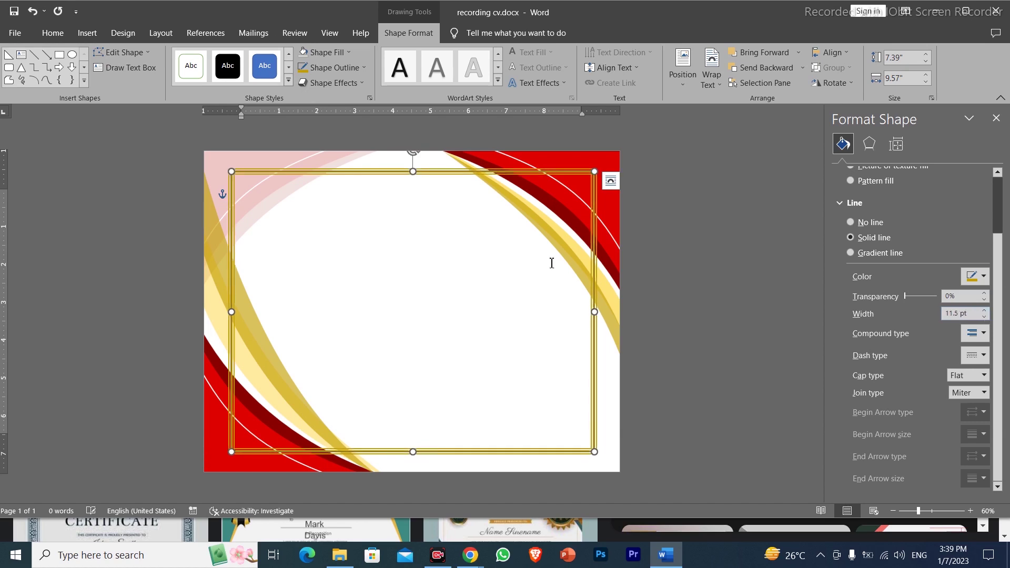
pyautogui.click(612, 210)
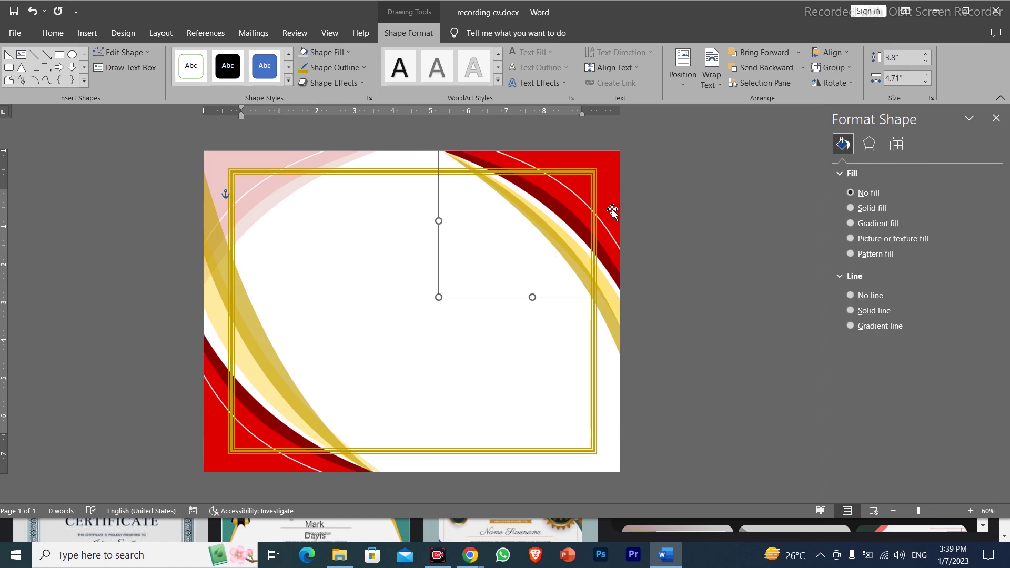
pyautogui.click(798, 52)
pyautogui.click(783, 89)
pyautogui.click(551, 346)
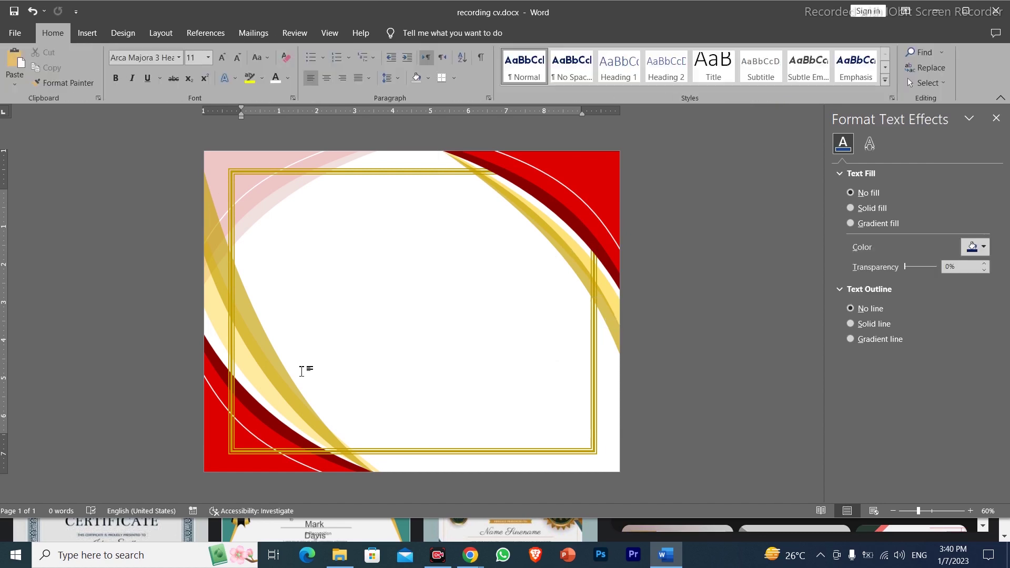
# Place the lower-left swoosh shape in front of text
pyautogui.click(219, 473)
pyautogui.click(409, 33)
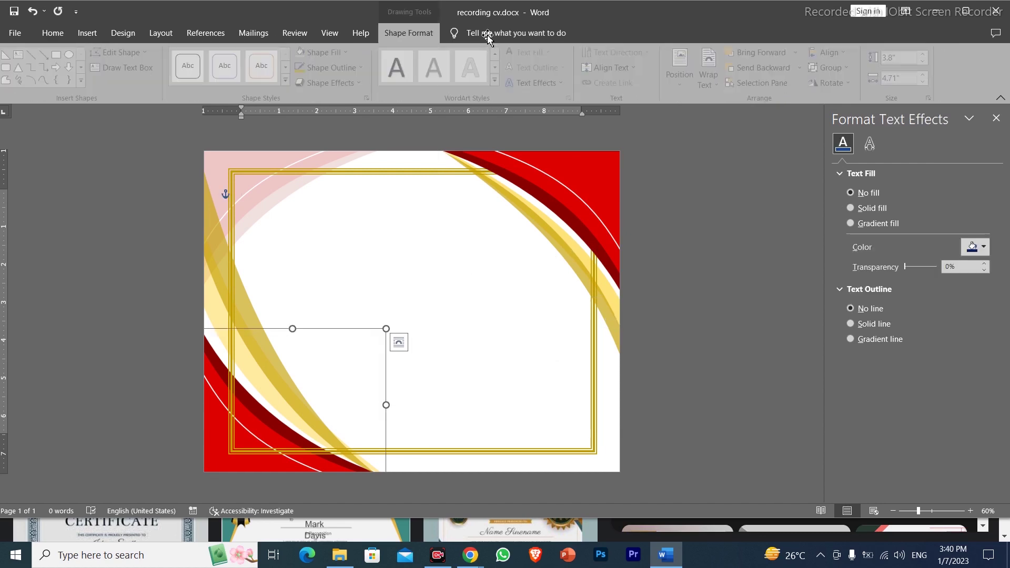
pyautogui.click(799, 53)
pyautogui.click(792, 83)
pyautogui.click(385, 285)
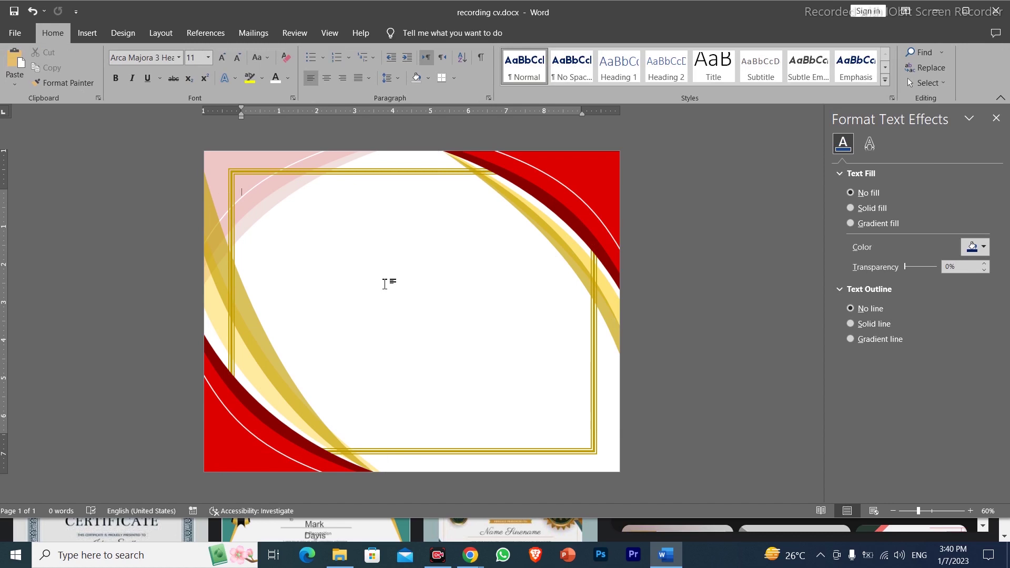
# Bring the right-side gold swoosh forward in front of the frame
pyautogui.click(610, 303)
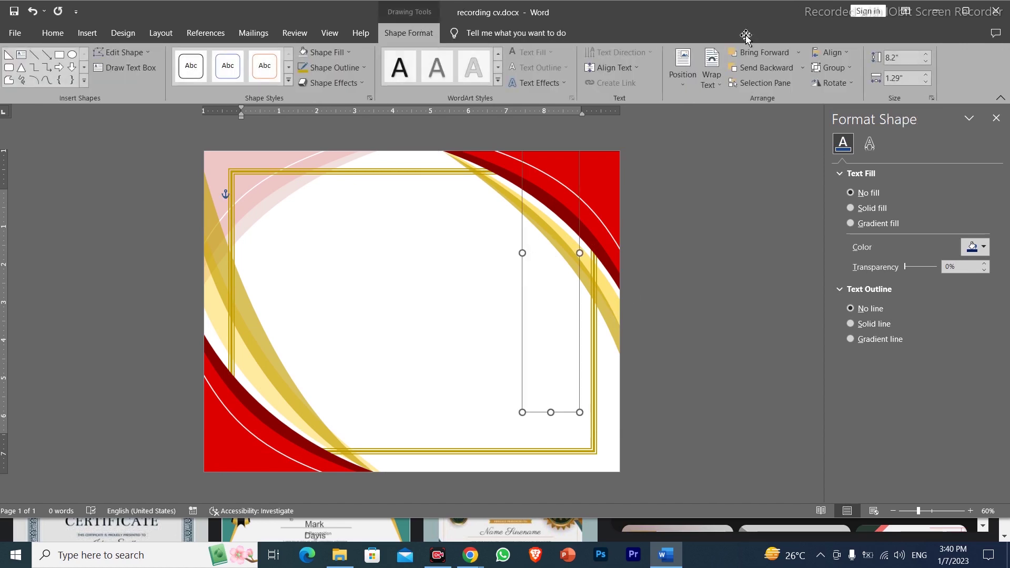
pyautogui.click(799, 52)
pyautogui.click(758, 99)
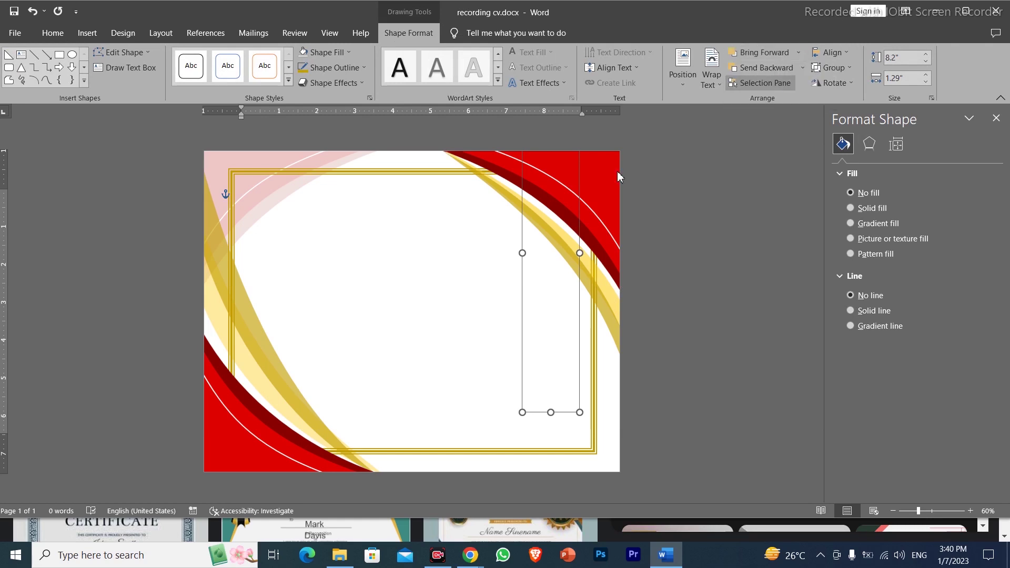
pyautogui.click(446, 220)
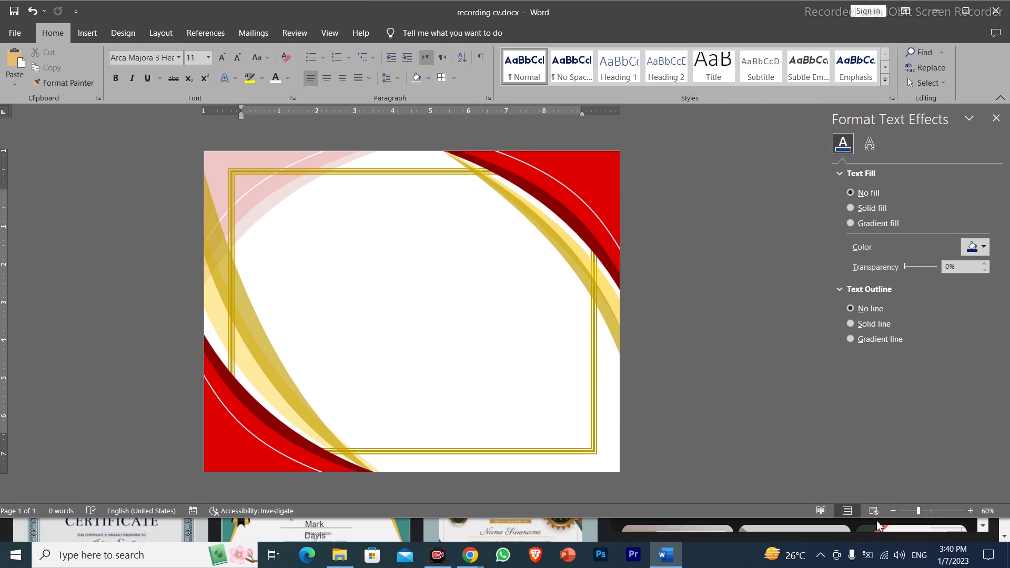
pyautogui.click(87, 32)
pyautogui.click(715, 84)
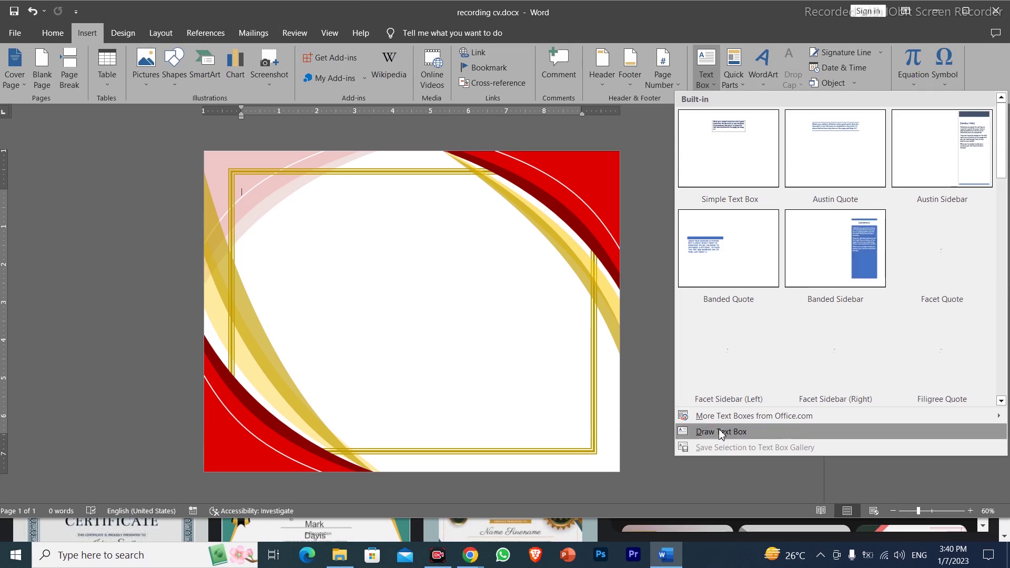
# Draw a text box near the top, type 'Certificate', and adjust its font size
pyautogui.press('Return')
pyautogui.moveTo(301, 202)
pyautogui.mouseDown()
pyautogui.moveTo(479, 264)
pyautogui.moveTo(529, 261)
pyautogui.mouseUp()
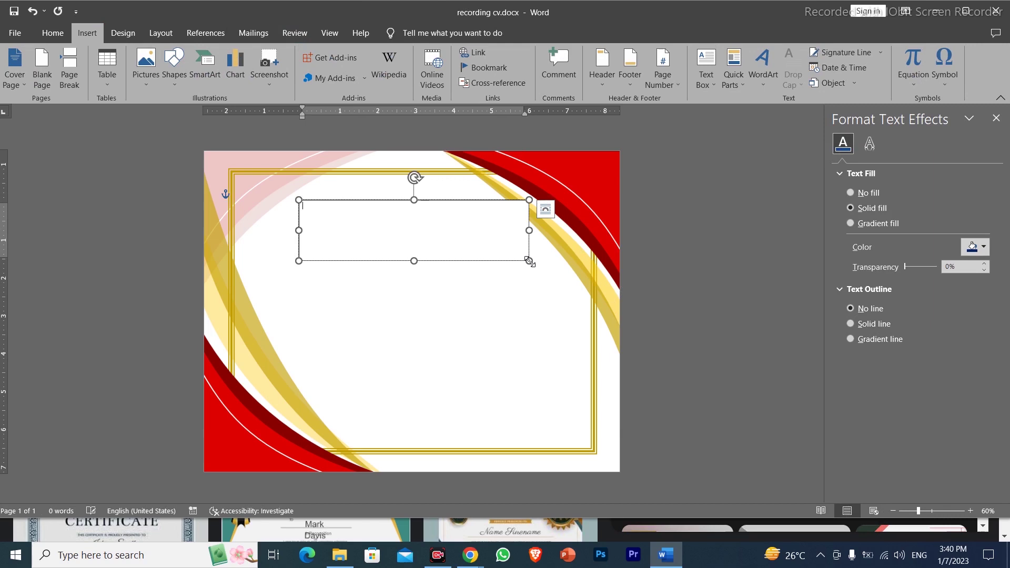
pyautogui.write('Certificate')
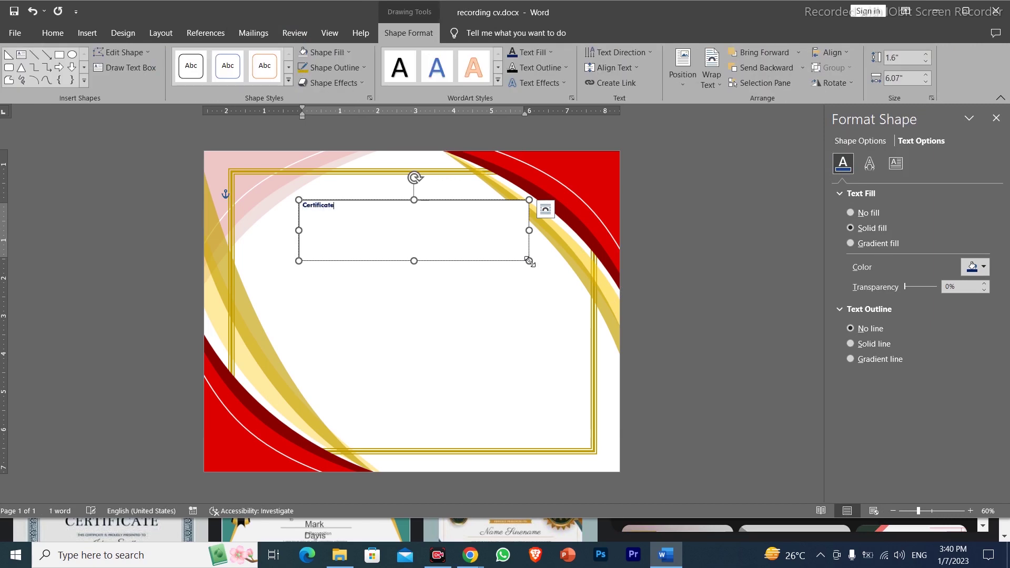
pyautogui.hotkey('ctrl', 'a')
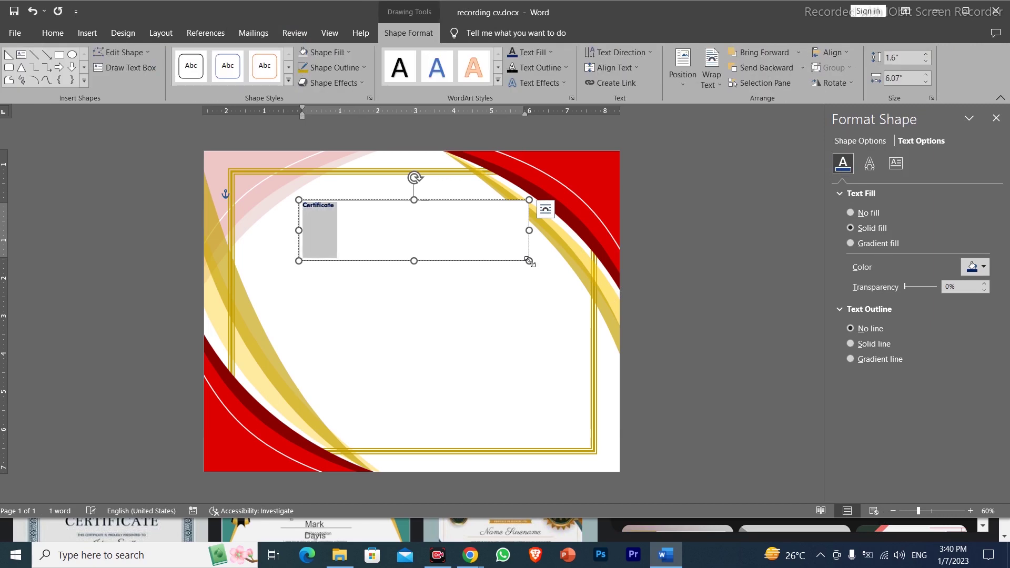
pyautogui.hotkey('ctrl', 'shift', '.')
pyautogui.hotkey('ctrl', 'shift', '.')
pyautogui.hotkey('ctrl', 'shift', '.')
pyautogui.hotkey('ctrl', 'shift', '.')
pyautogui.hotkey('ctrl', 'shift', '.')
pyautogui.hotkey('ctrl', 'shift', '.')
pyautogui.hotkey('ctrl', 'shift', '.')
pyautogui.hotkey('ctrl', 'shift', '.')
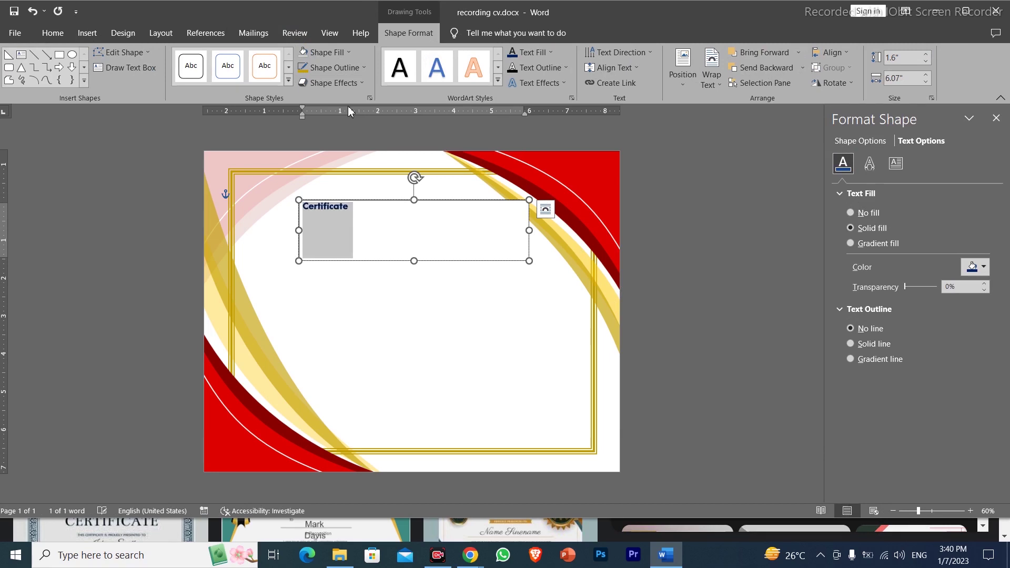
pyautogui.hotkey('ctrl', 'shift', ',')
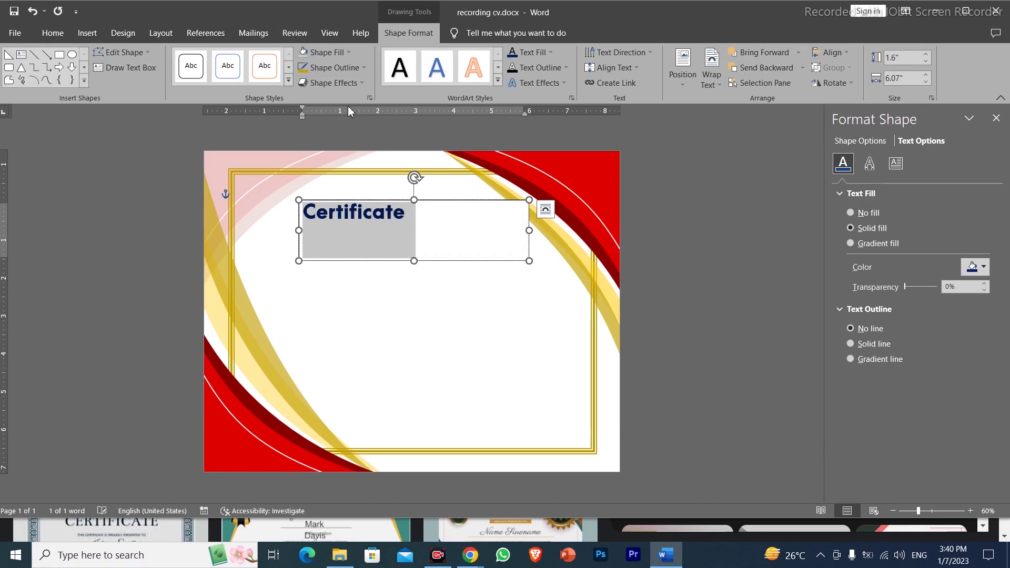
pyautogui.click(50, 33)
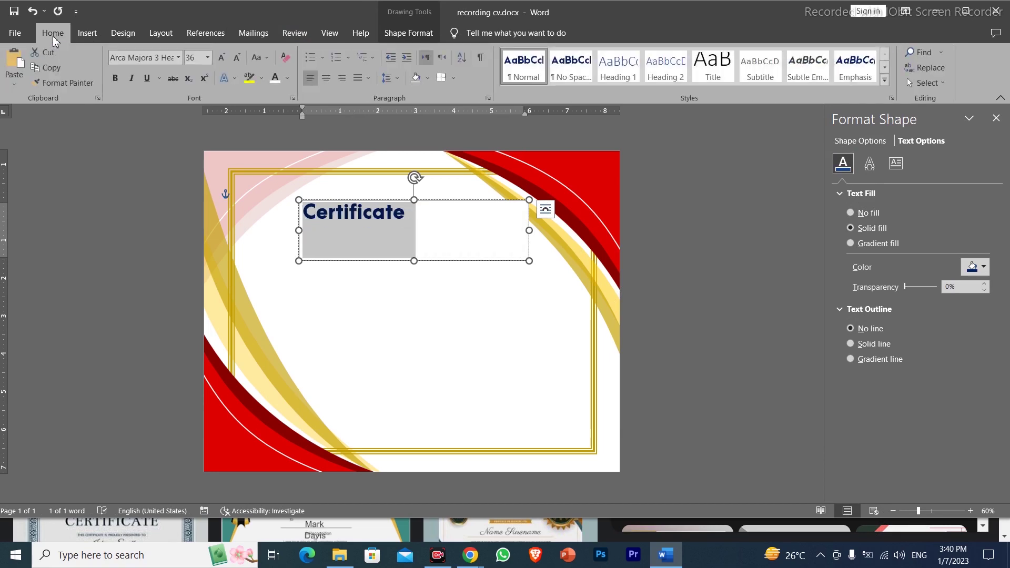
# Set the title to Lovelo Black, centre it, and colour it red
pyautogui.click(161, 59)
pyautogui.write('Lovelo Black')
pyautogui.press('Return')
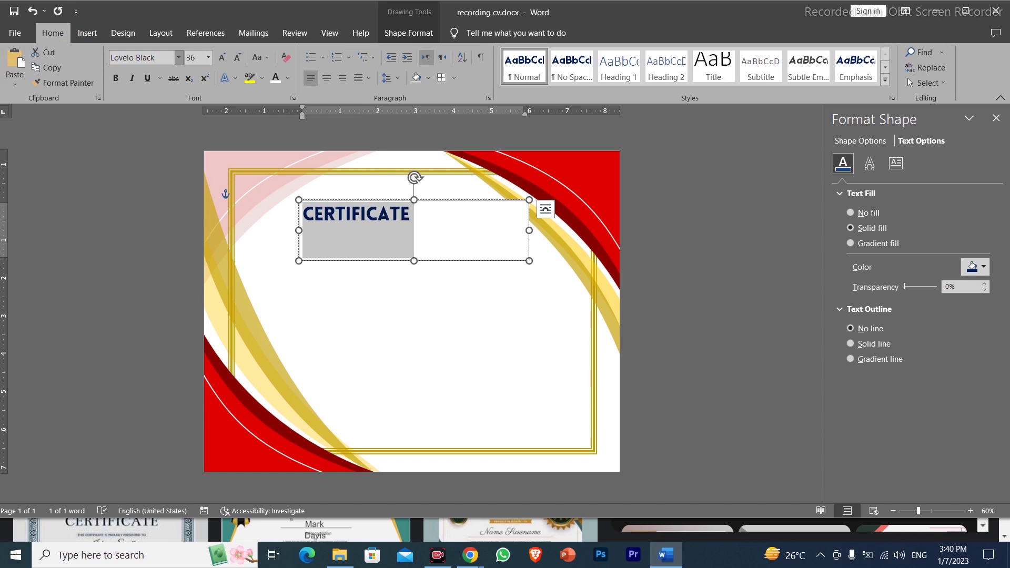
pyautogui.hotkey('ctrl', 'e')
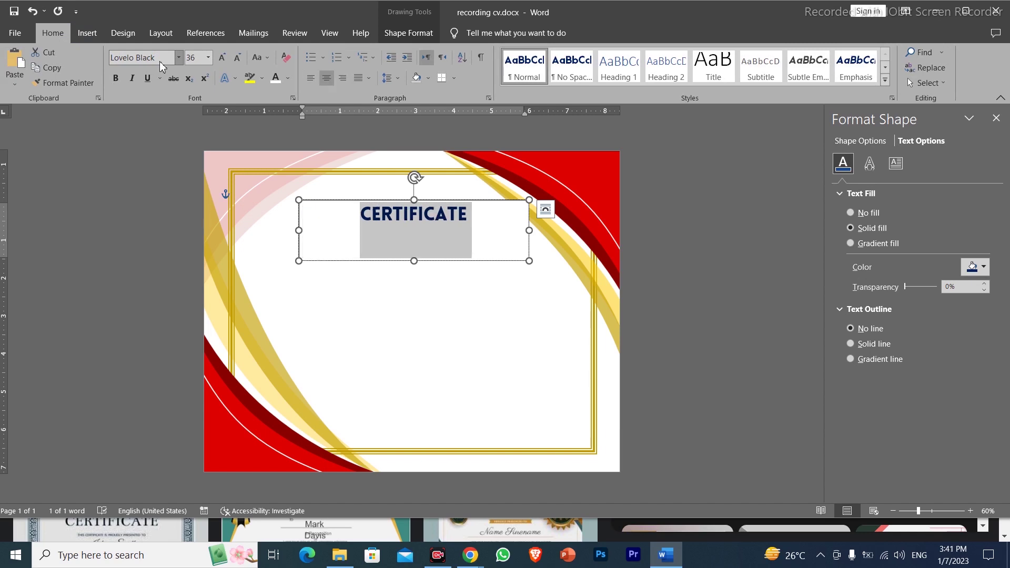
pyautogui.click(288, 85)
pyautogui.click(287, 201)
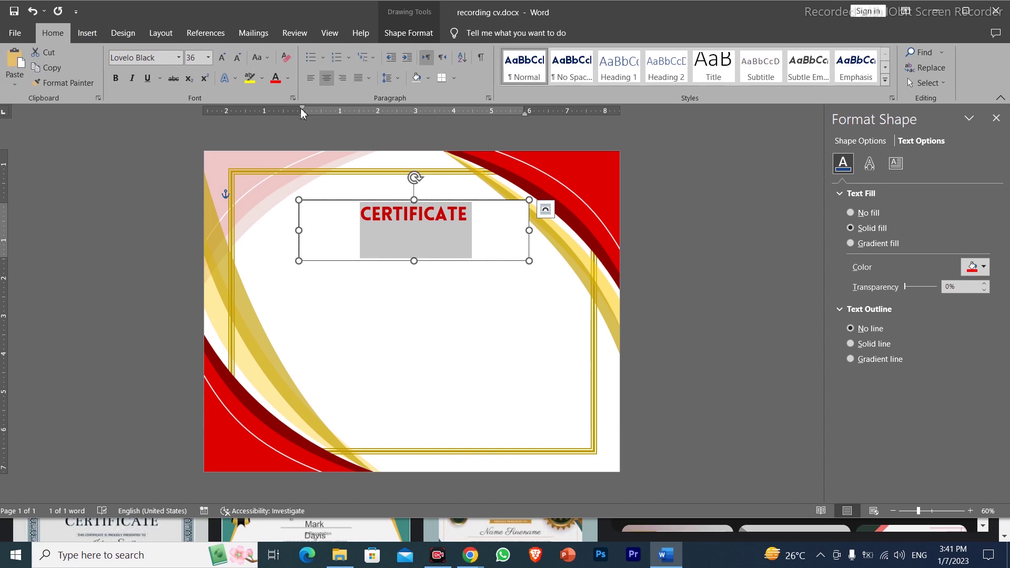
# Give the title box No Outline and No Fill, and move it higher
pyautogui.click(409, 33)
pyautogui.click(337, 67)
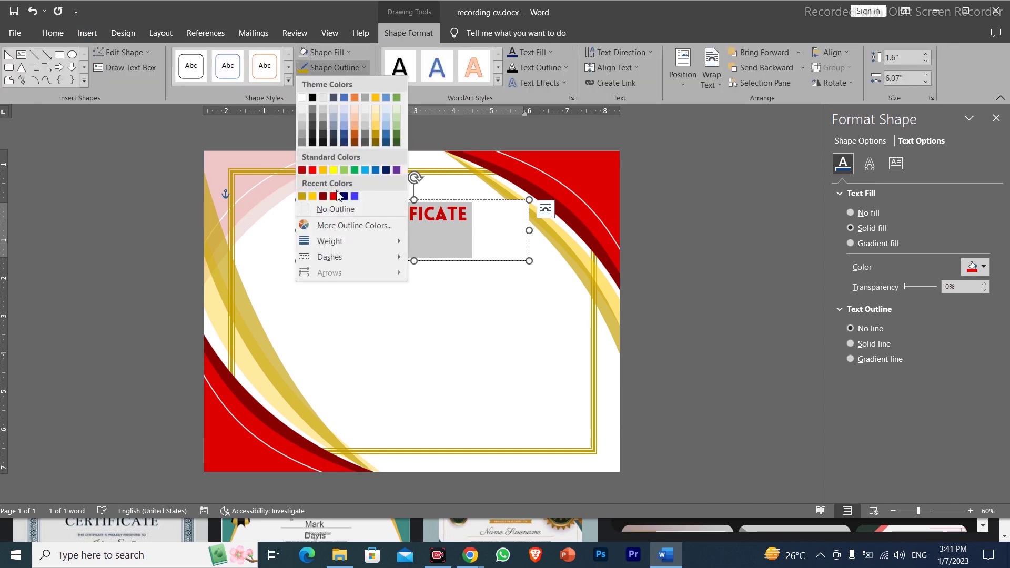
pyautogui.click(343, 210)
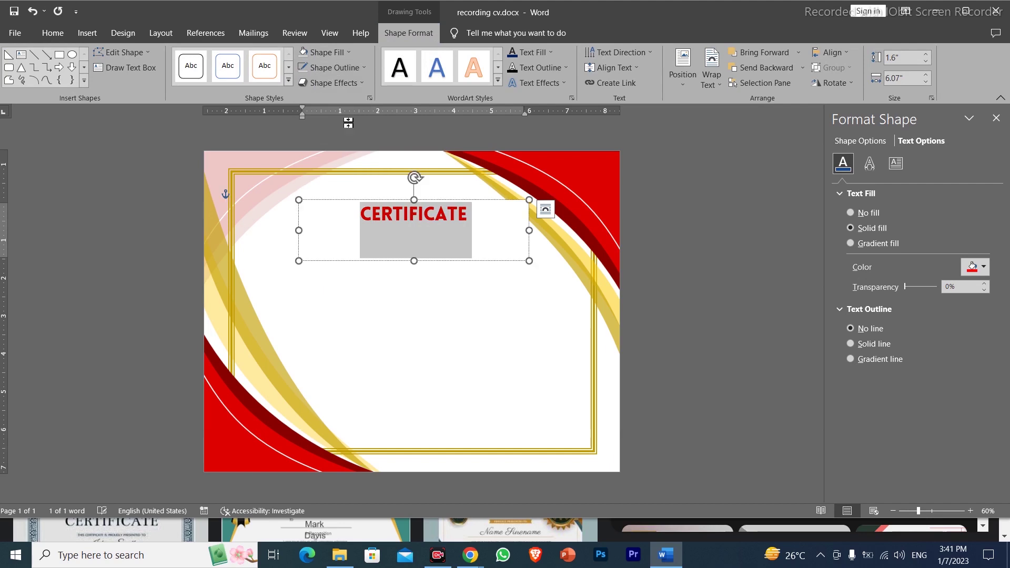
pyautogui.click(339, 55)
pyautogui.click(342, 192)
pyautogui.moveTo(428, 261); pyautogui.dragTo(428, 249)
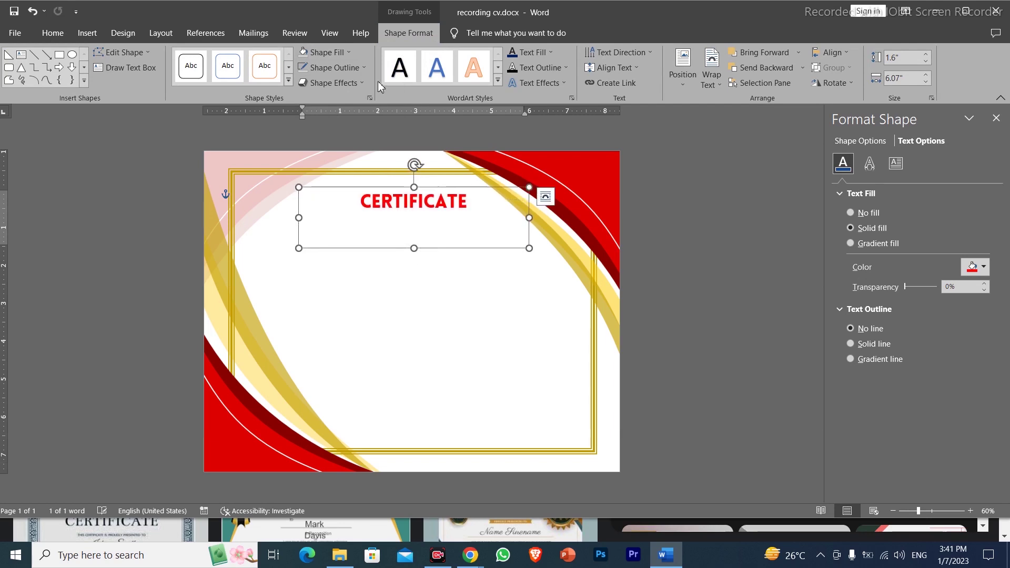
# Make CERTIFICATE dark red, trim the box to 0.72" tall, and place a copy below
pyautogui.click(527, 56)
pyautogui.click(533, 196)
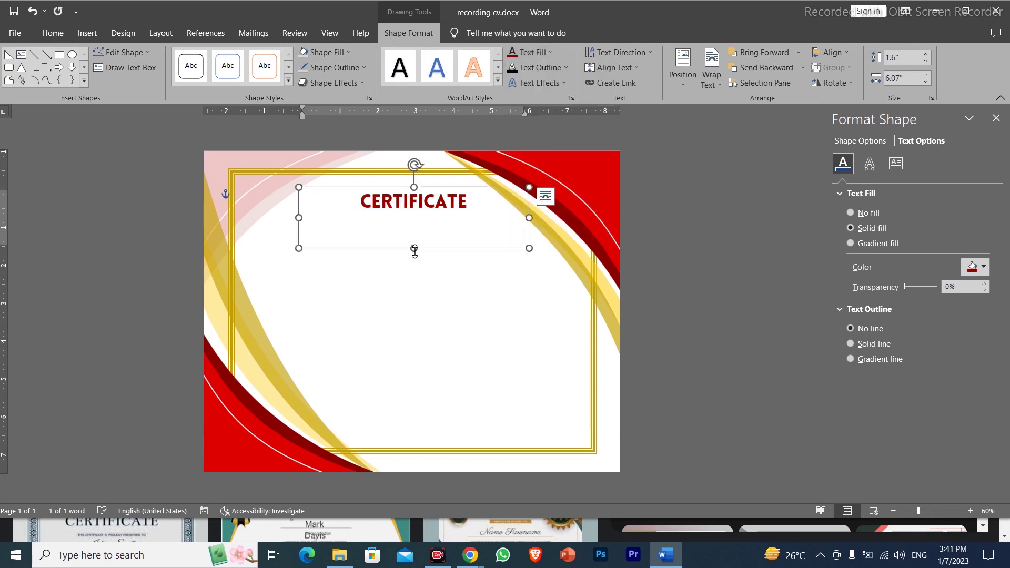
pyautogui.moveTo(415, 249)
pyautogui.mouseDown()
pyautogui.moveTo(413, 228)
pyautogui.moveTo(416, 245)
pyautogui.mouseUp()
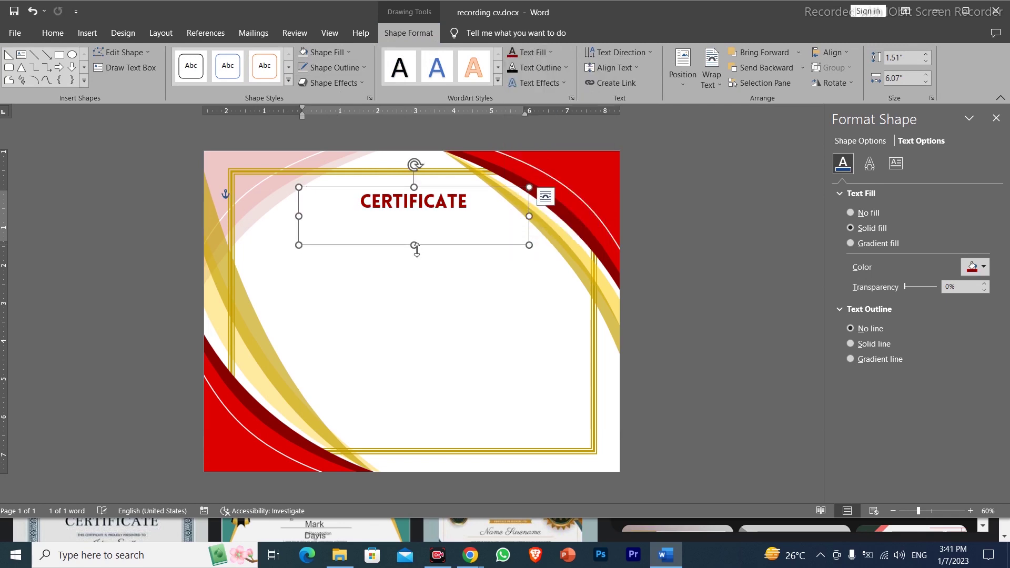
pyautogui.press('alt')
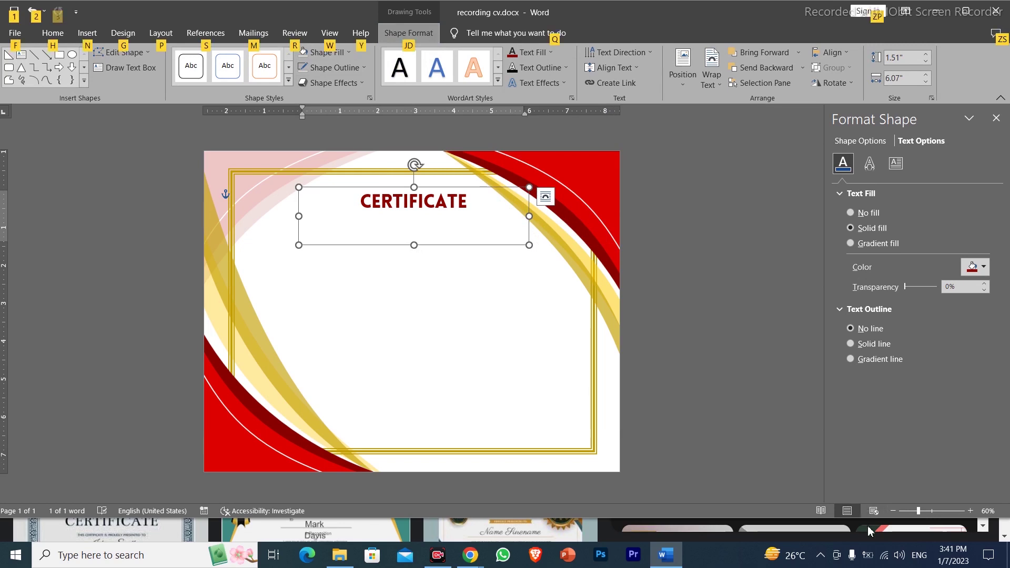
pyautogui.press('alt')
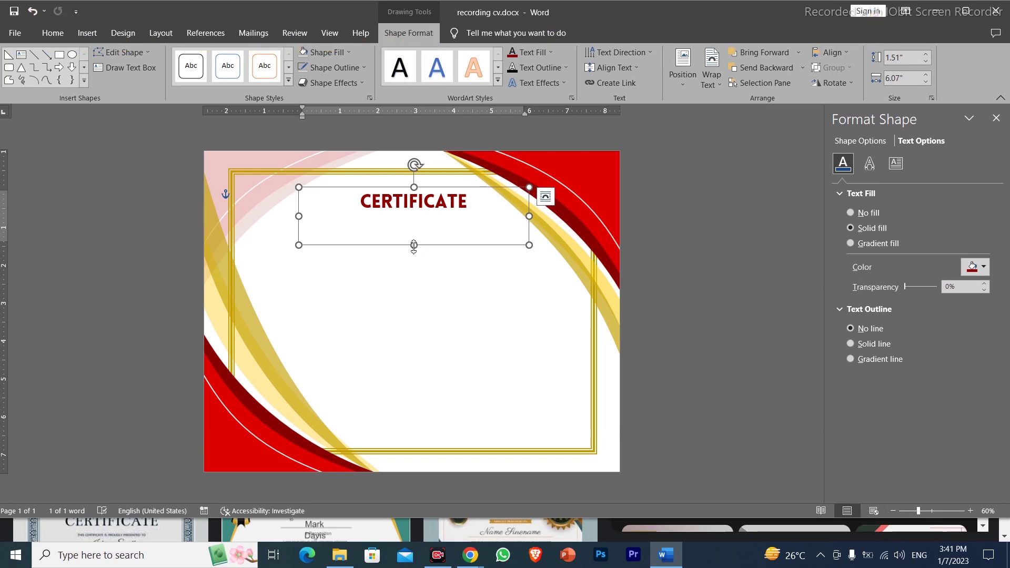
pyautogui.moveTo(413, 245); pyautogui.dragTo(437, 242)
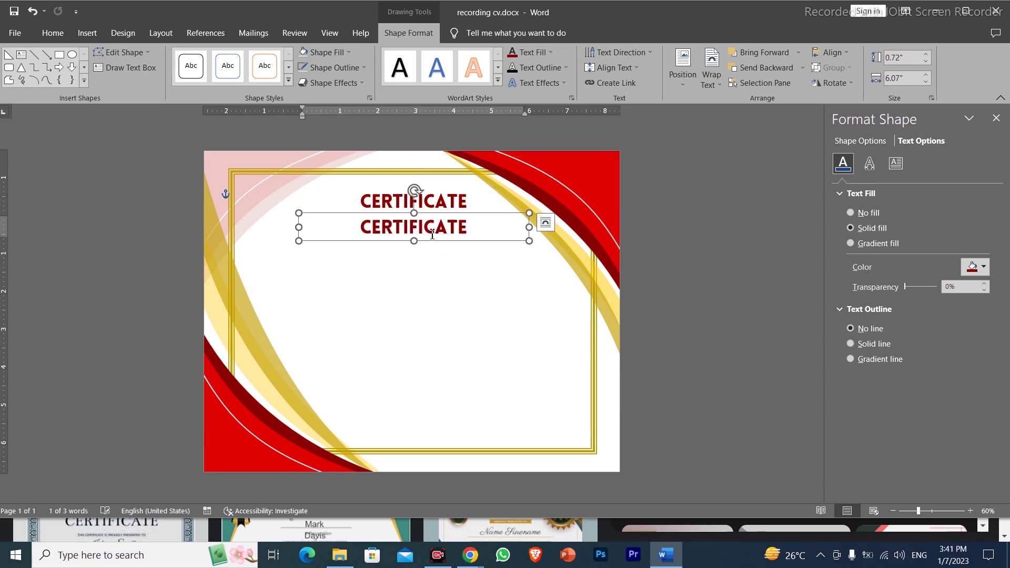
# Replace the copied box's text with OF APPRECIATION and clear all its formatting
pyautogui.doubleClick(432, 234)
pyautogui.write('OF ')
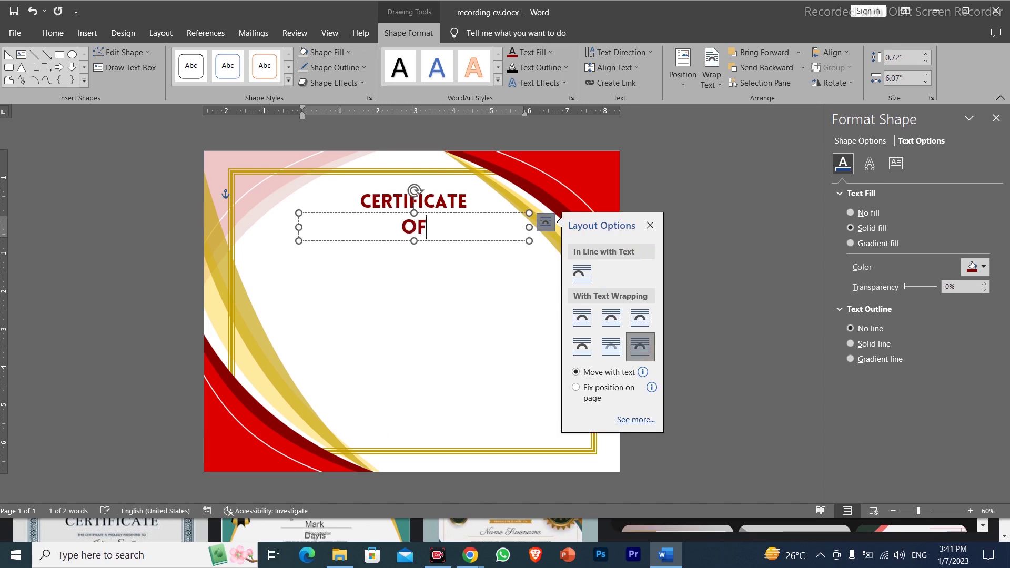
pyautogui.write('APPREC')
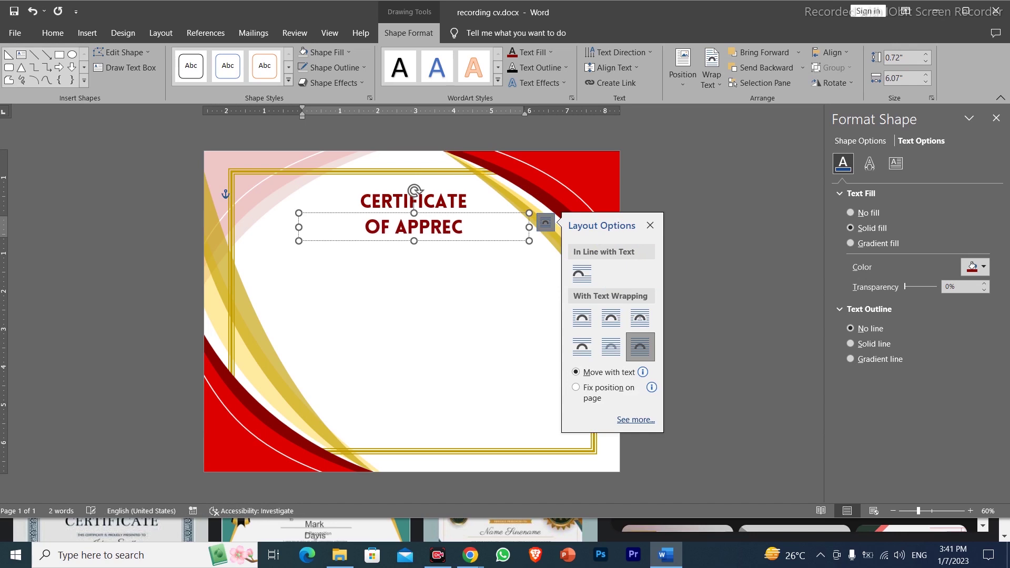
pyautogui.write('IATION')
pyautogui.tripleClick(432, 234)
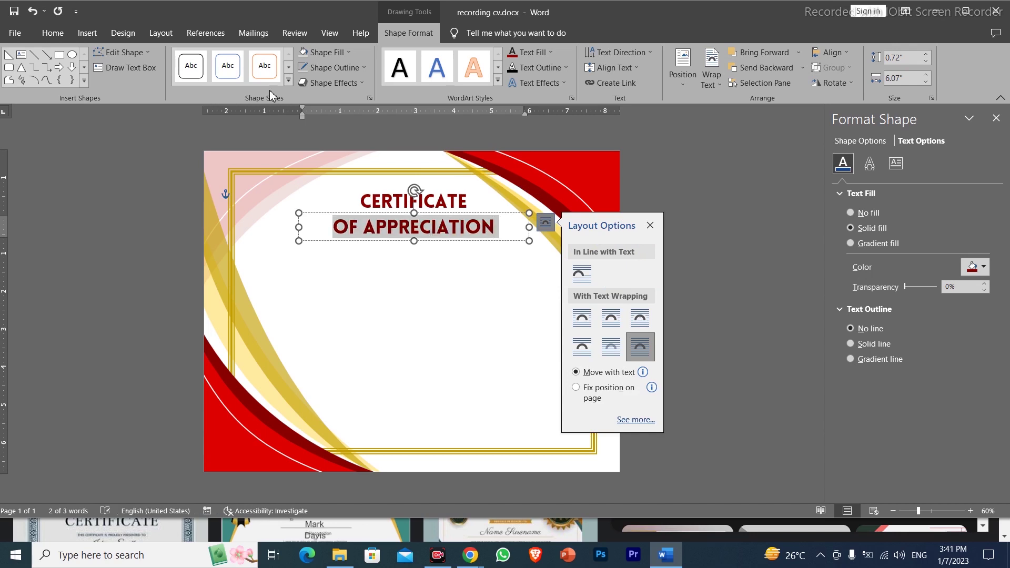
pyautogui.click(53, 35)
pyautogui.hotkey('ctrl', 'space')
pyautogui.hotkey('ctrl', 'z')
pyautogui.click(289, 60)
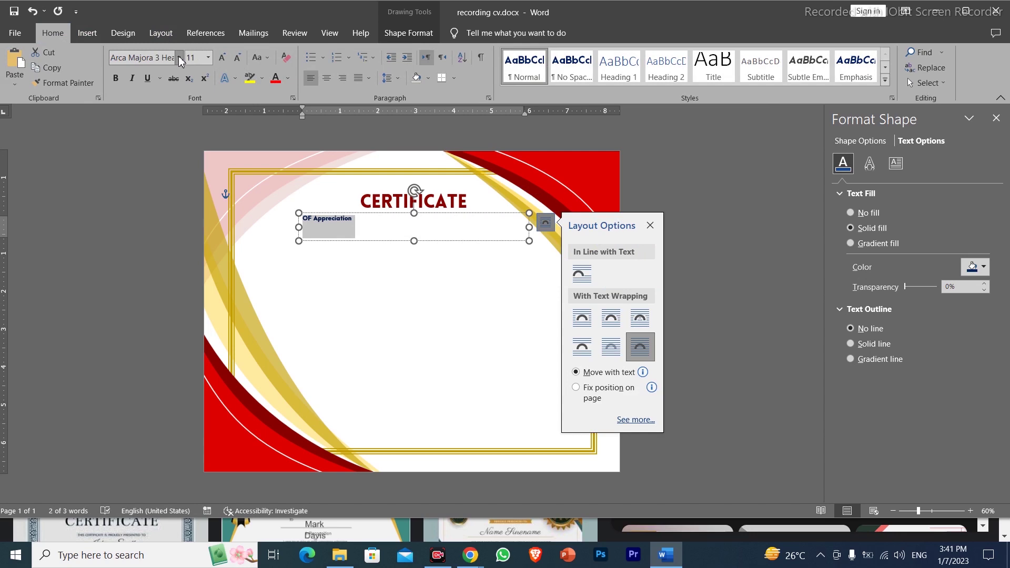
# Make the subtitle Century Gothic 22 pt, centred, in a dark font colour
pyautogui.click(161, 58)
pyautogui.write('Cen')
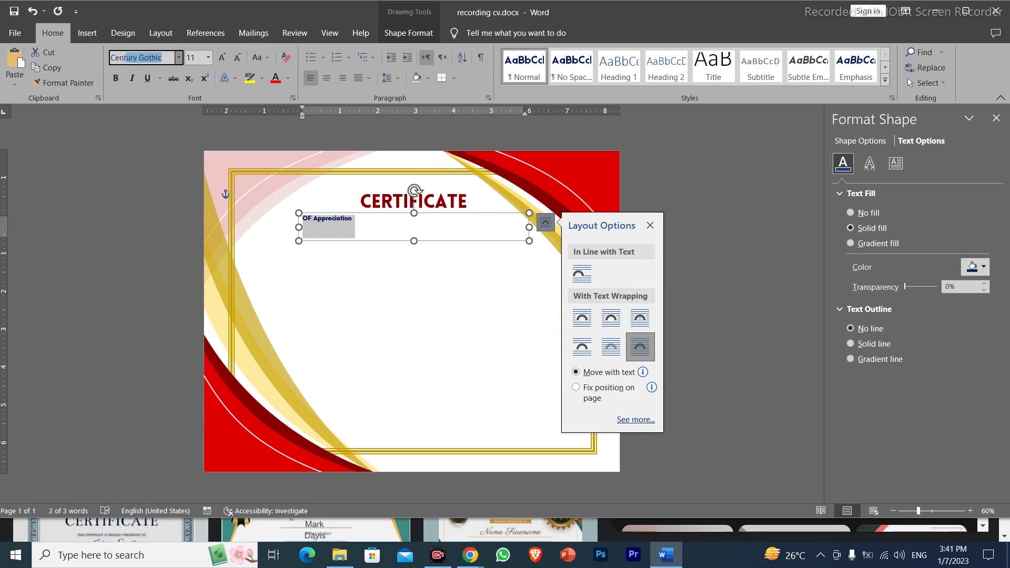
pyautogui.write('tu')
pyautogui.press('Return')
pyautogui.hotkey('ctrl', 'shift', '.')
pyautogui.hotkey('ctrl', 'shift', '.')
pyautogui.hotkey('ctrl', 'shift', '.')
pyautogui.hotkey('ctrl', 'shift', '.')
pyautogui.hotkey('ctrl', 'shift', '.')
pyautogui.hotkey('ctrl', 'e')
pyautogui.hotkey('ctrl', 'shift', '.')
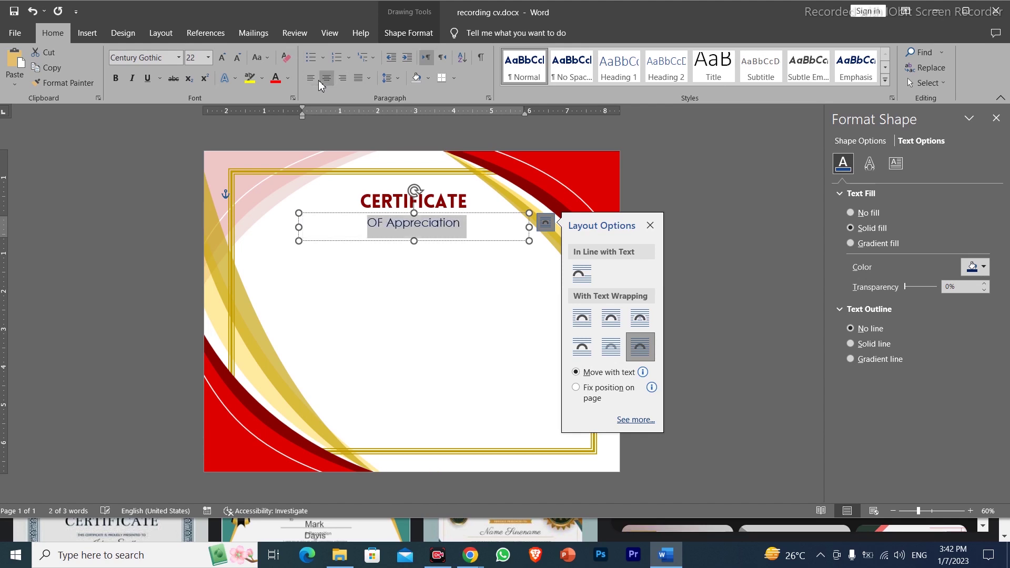
pyautogui.click(289, 78)
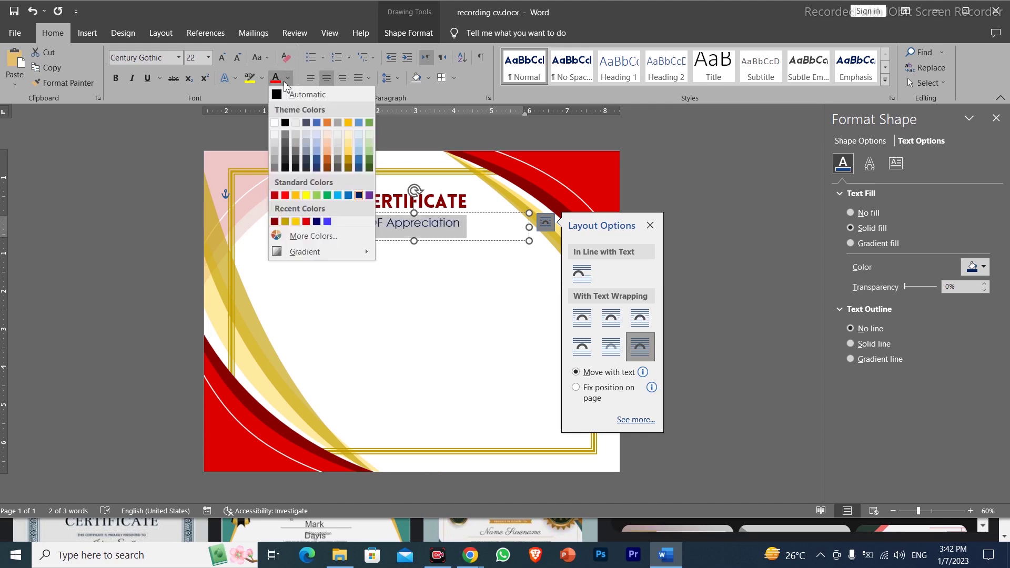
pyautogui.click(289, 129)
pyautogui.click(348, 275)
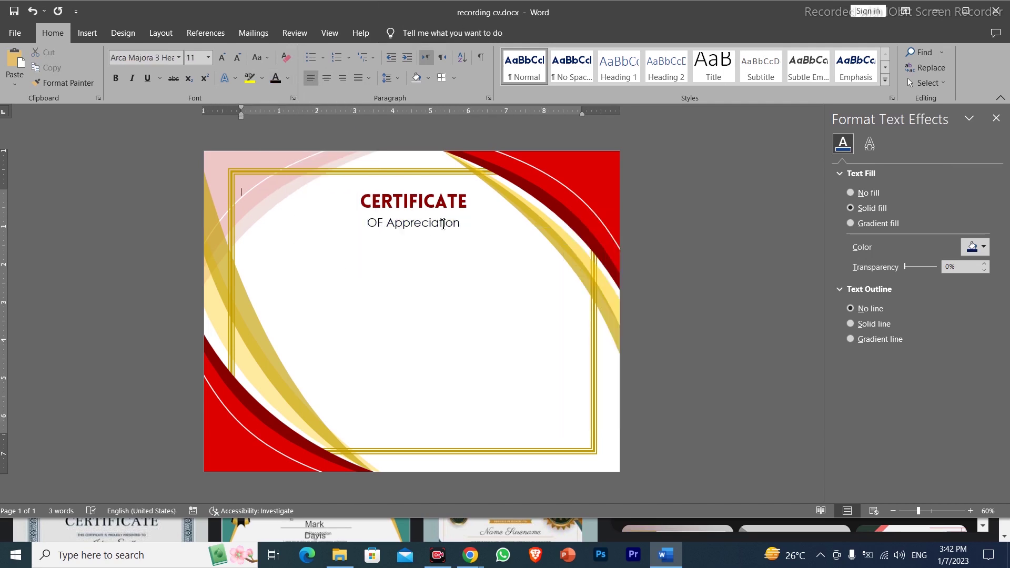
# Duplicate the OF Appreciation box just below the subtitle
pyautogui.click(435, 200)
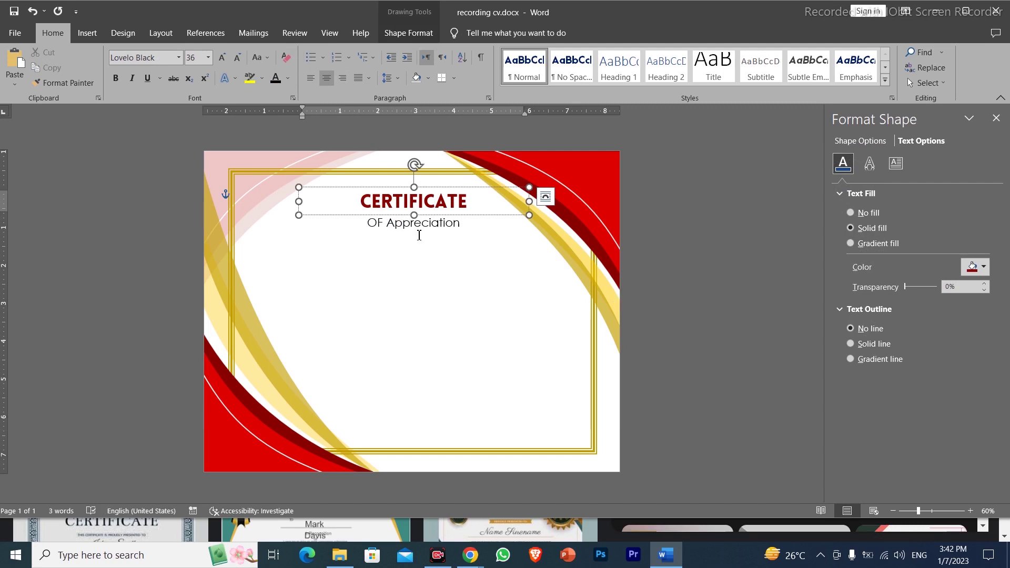
pyautogui.click(422, 230)
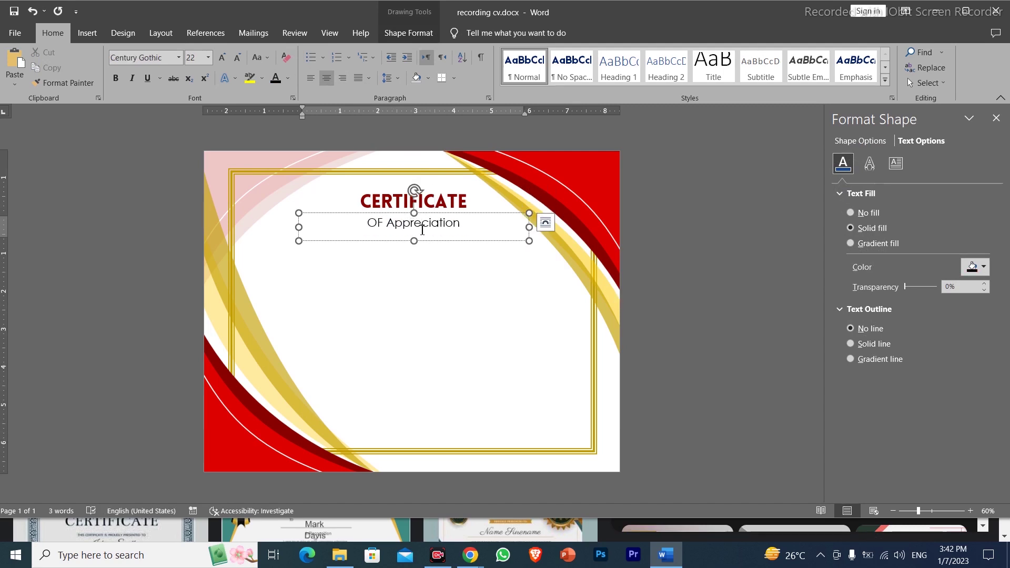
pyautogui.moveTo(446, 249); pyautogui.dragTo(447, 271)
pyautogui.click(448, 273)
# Change the copy to 'This certificate is proudly presented to' and duplicate it lower down
pyautogui.tripleClick(448, 272)
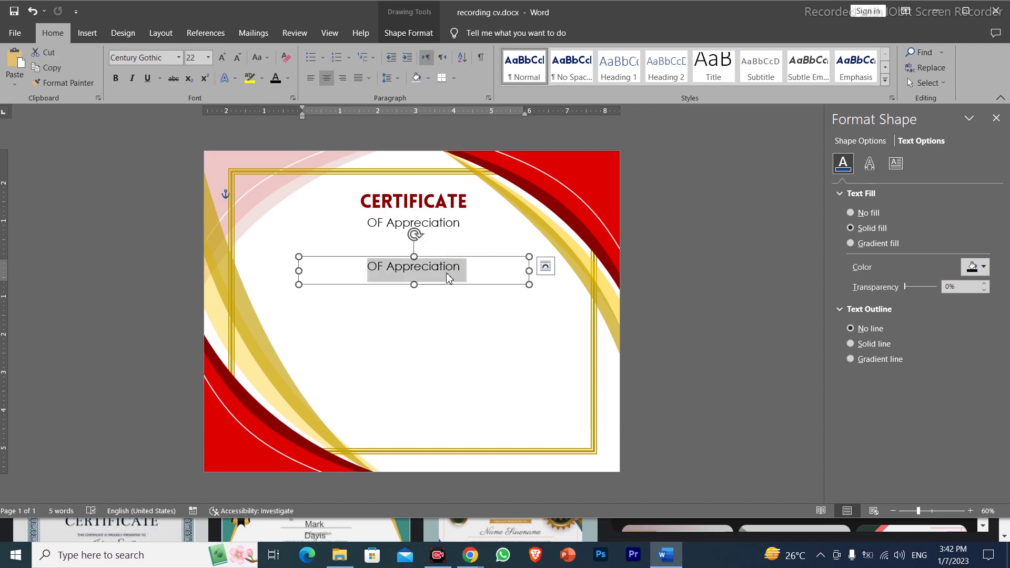
pyautogui.press('BackSpace')
pyautogui.write('This ')
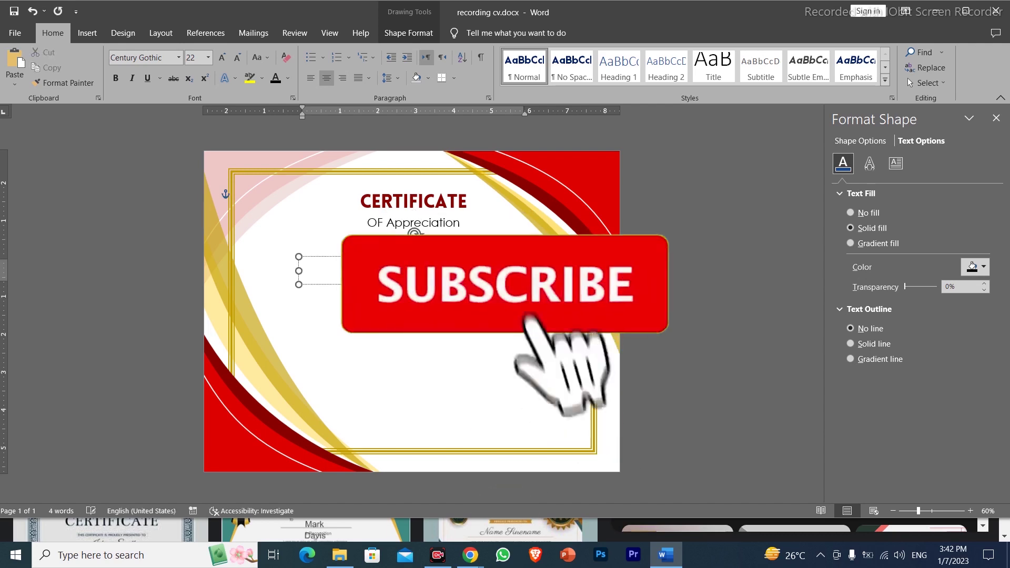
pyautogui.write('certificate is proudly')
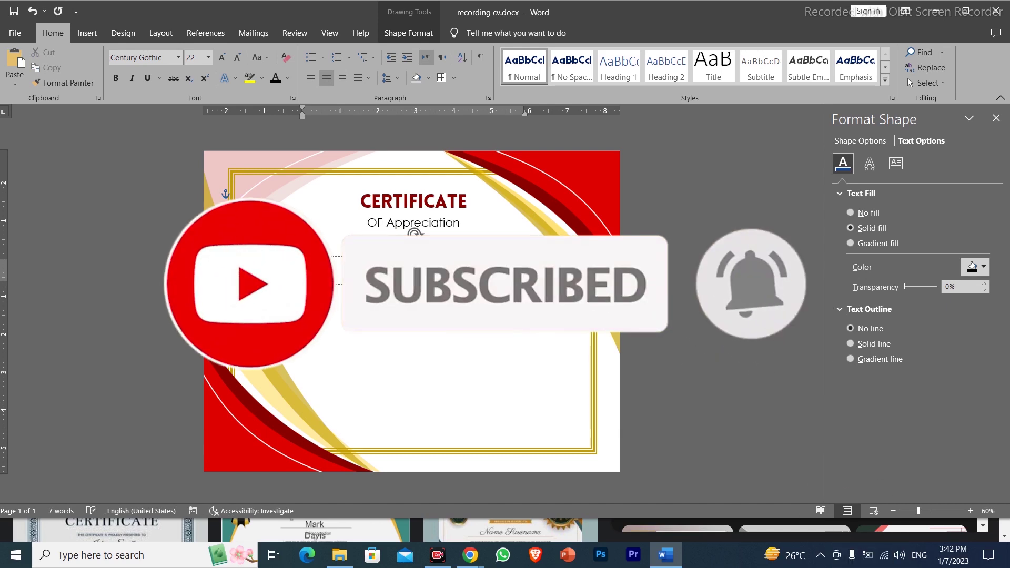
pyautogui.press('BackSpace')
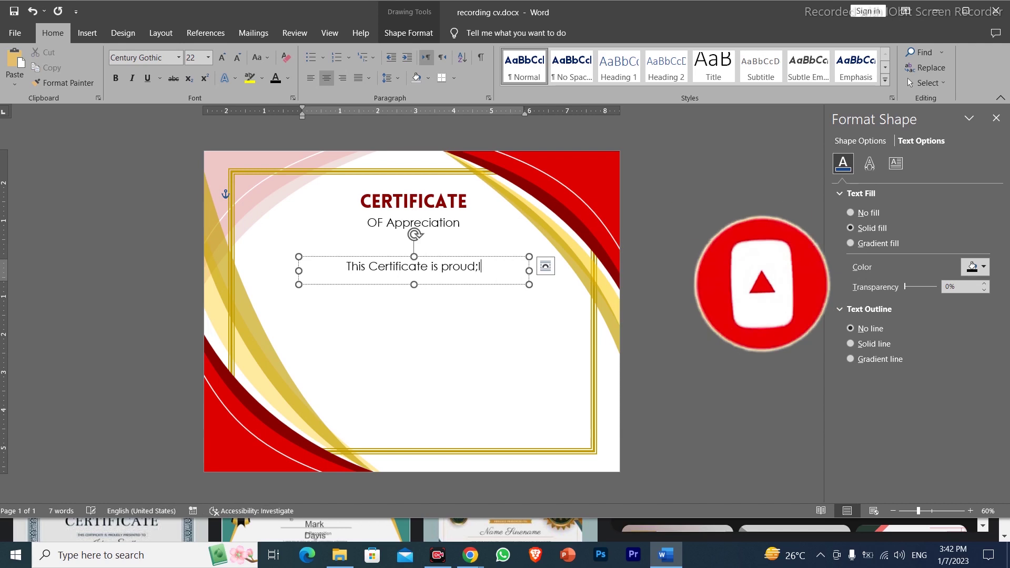
pyautogui.write('y')
pyautogui.write(' presentar')
pyautogui.press('BackSpace')
pyautogui.press('BackSpace')
pyautogui.write('ed to')
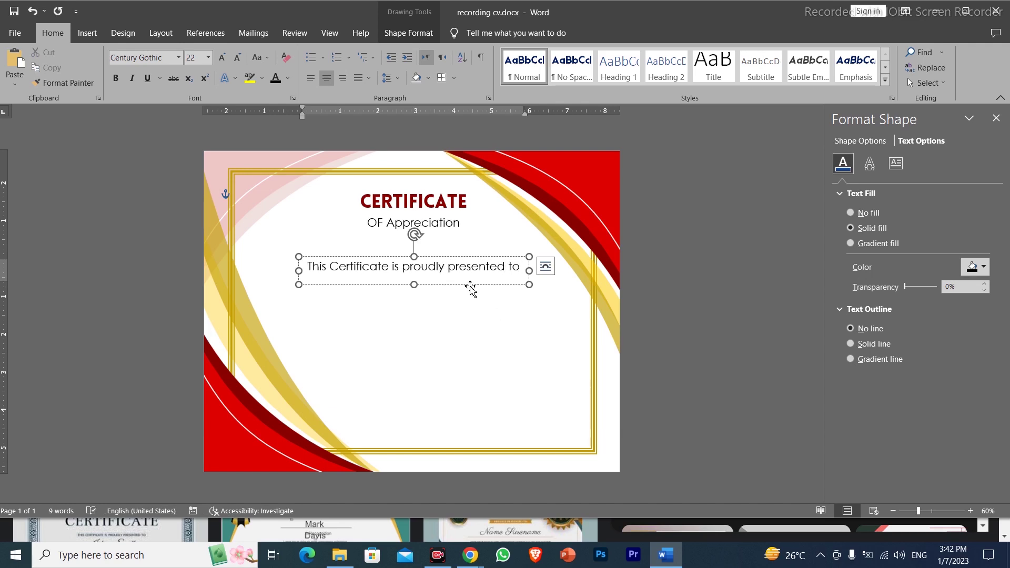
pyautogui.moveTo(474, 289); pyautogui.dragTo(468, 319)
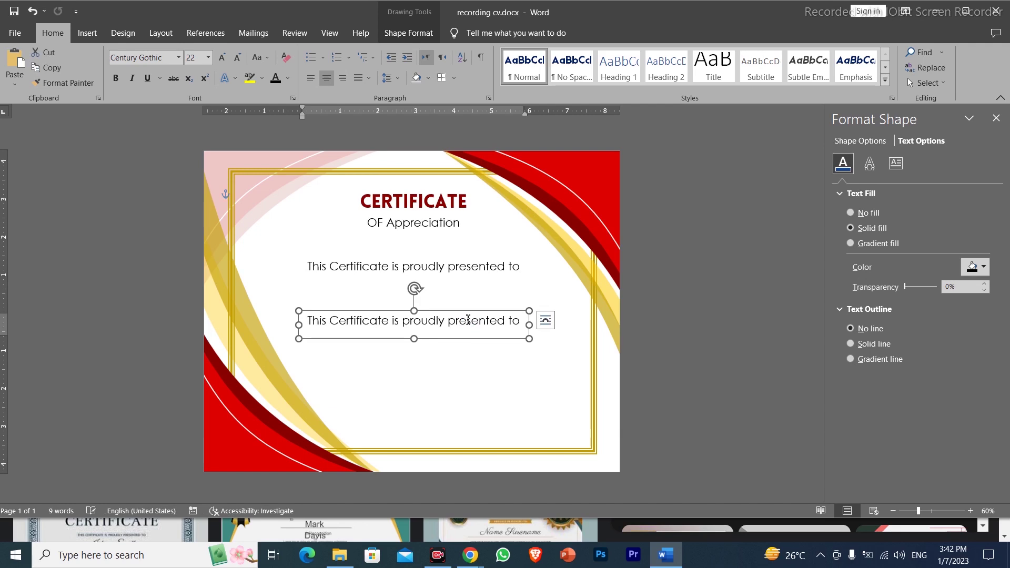
# Replace the copy's text with 'Sur Name' in gold Brush Script MT at size 80
pyautogui.click(523, 321)
pyautogui.tripleClick(318, 317)
pyautogui.write('Sur Name')
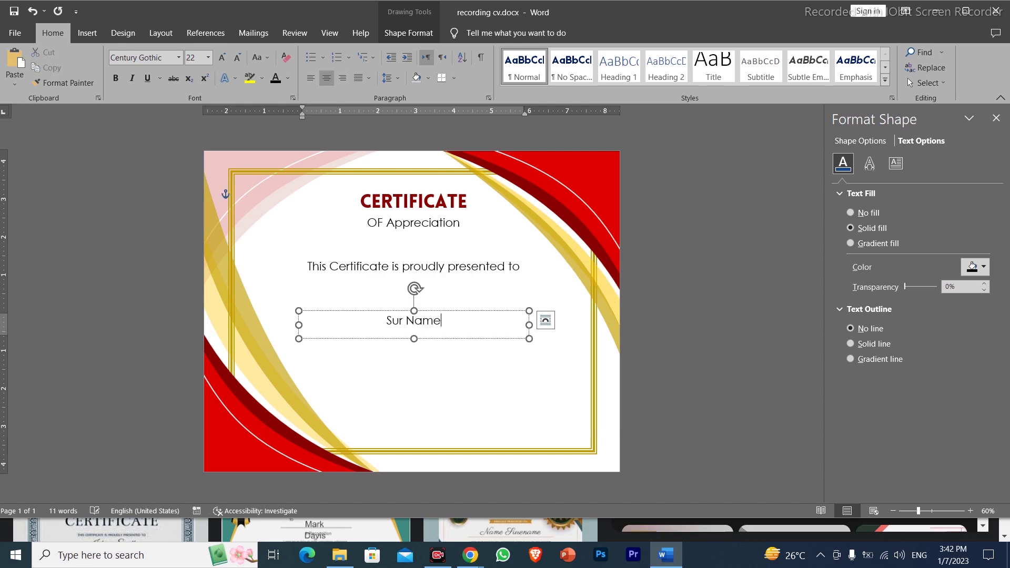
pyautogui.hotkey('ctrl', 'a')
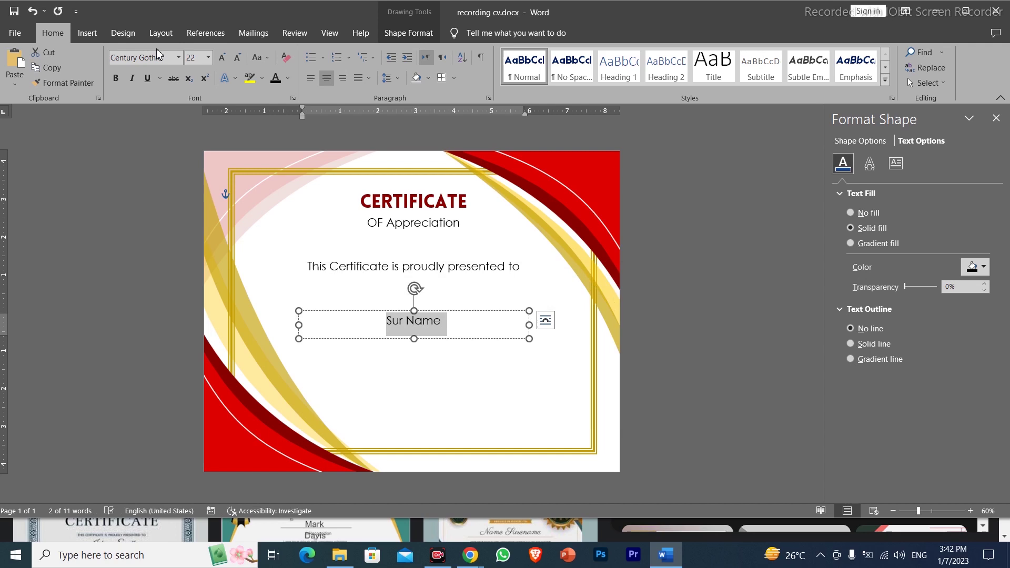
pyautogui.click(179, 58)
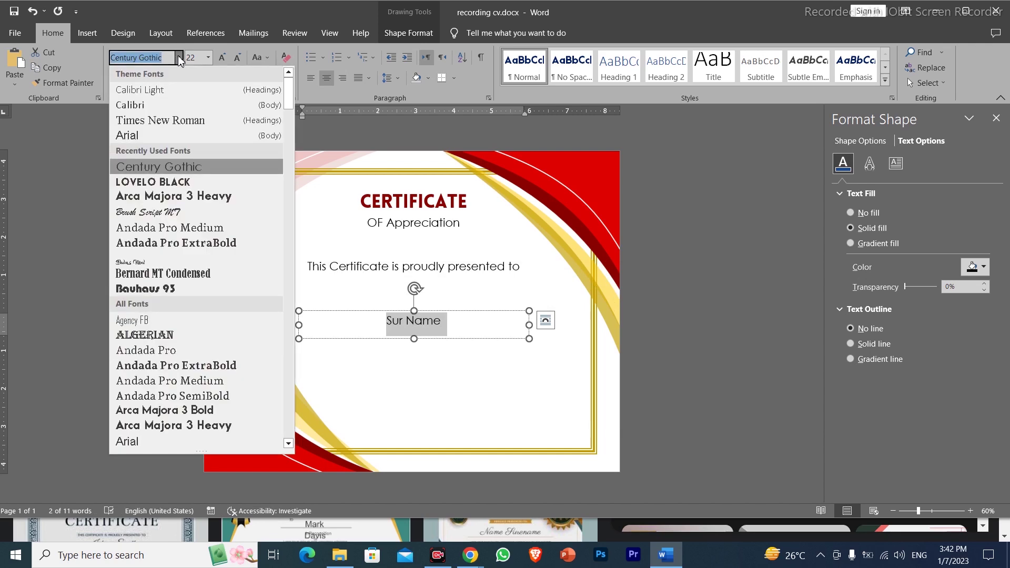
pyautogui.click(184, 212)
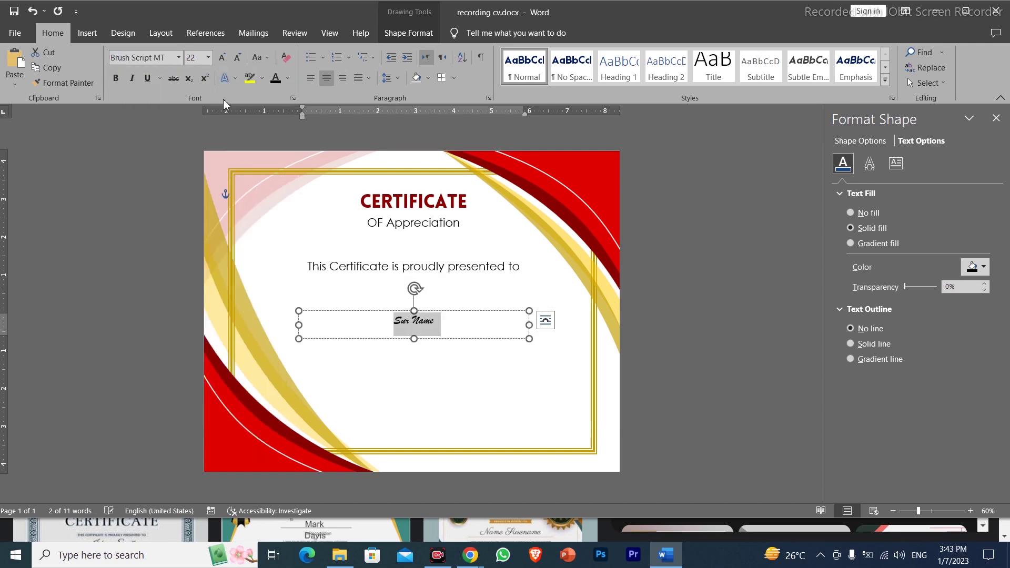
pyautogui.click(288, 78)
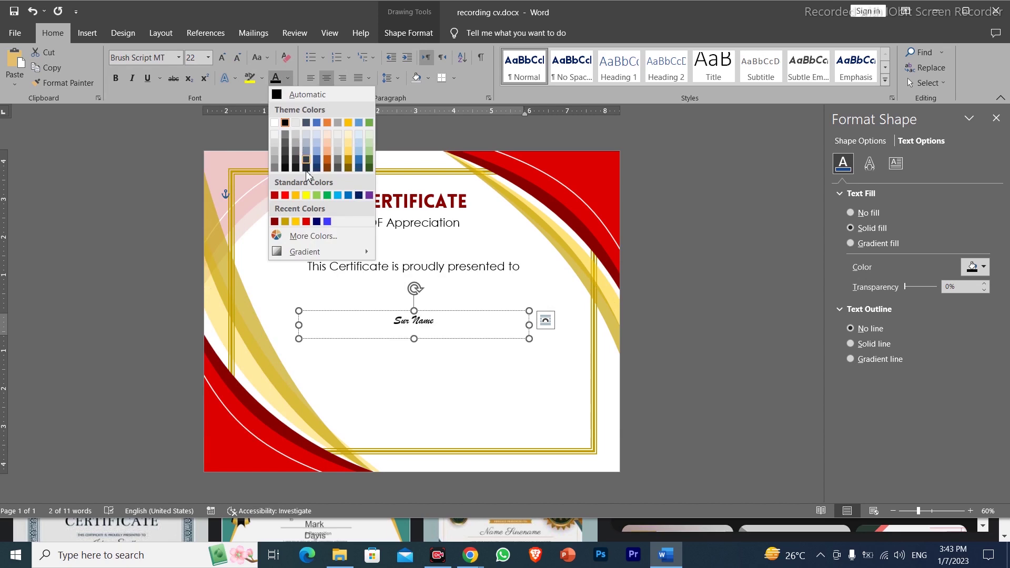
pyautogui.click(286, 222)
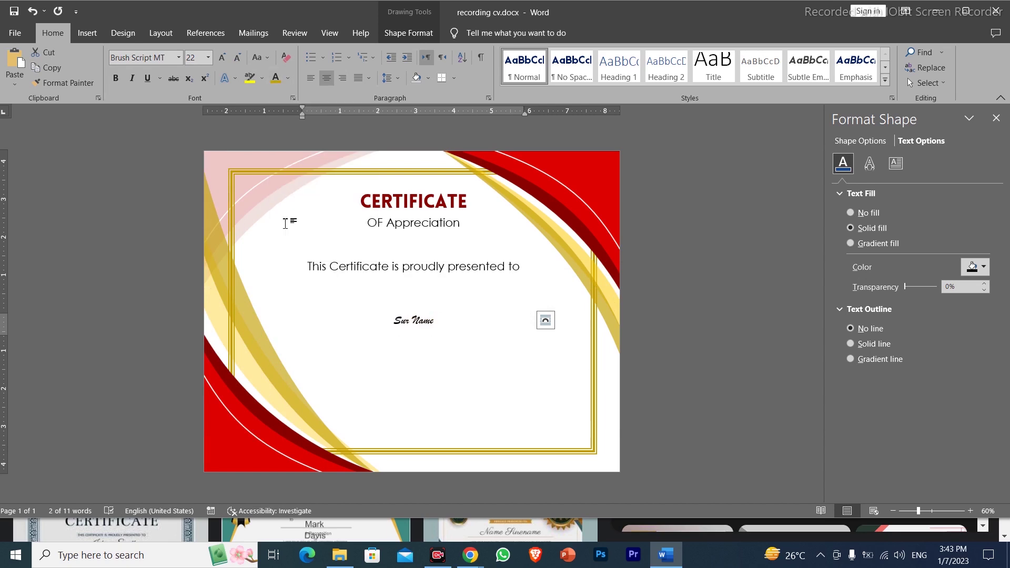
pyautogui.hotkey('ctrl', 'shift', '.')
pyautogui.hotkey('ctrl', 'shift', '.')
pyautogui.hotkey('ctrl', 'shift', '.')
pyautogui.hotkey('ctrl', 'shift', '.')
pyautogui.hotkey('ctrl', 'shift', '.')
pyautogui.hotkey('ctrl', 'shift', '.')
pyautogui.hotkey('ctrl', 'shift', '.')
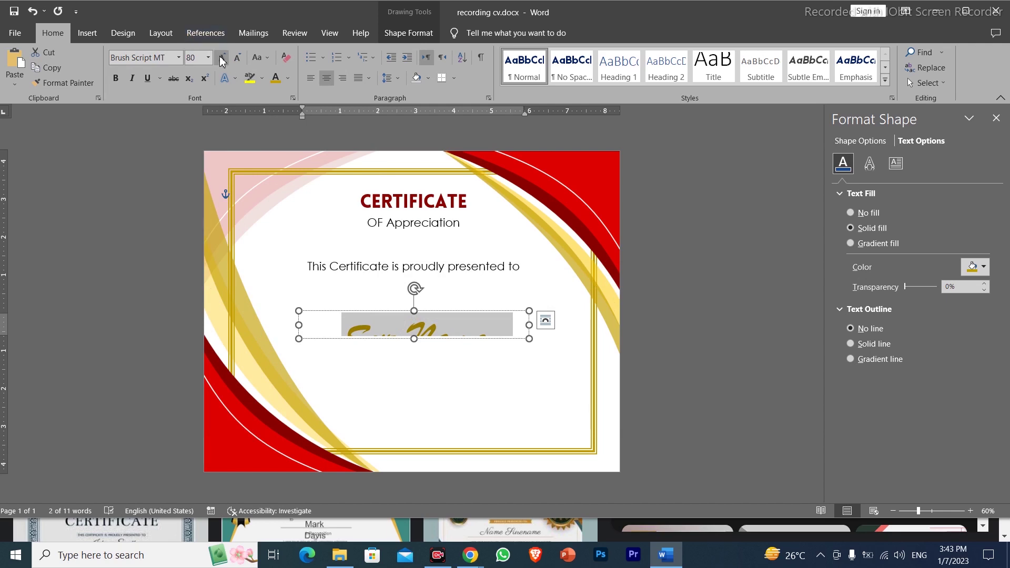
# Resize the Sur Name text box so the name fits without extra space
pyautogui.moveTo(412, 339); pyautogui.dragTo(415, 365)
pyautogui.click(428, 368)
pyautogui.click(438, 315)
pyautogui.moveTo(451, 368); pyautogui.dragTo(449, 338)
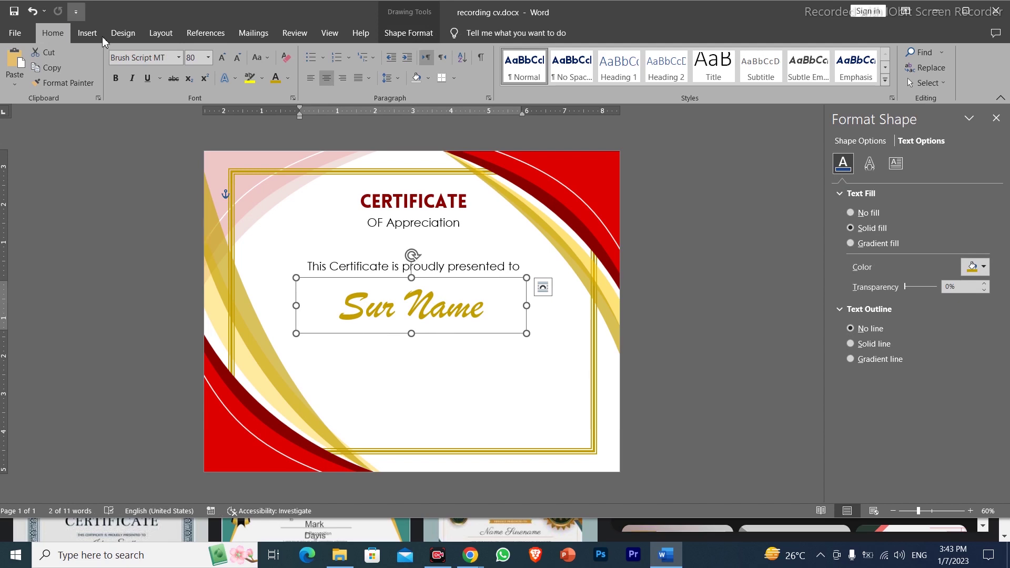
pyautogui.click(272, 218)
pyautogui.click(87, 34)
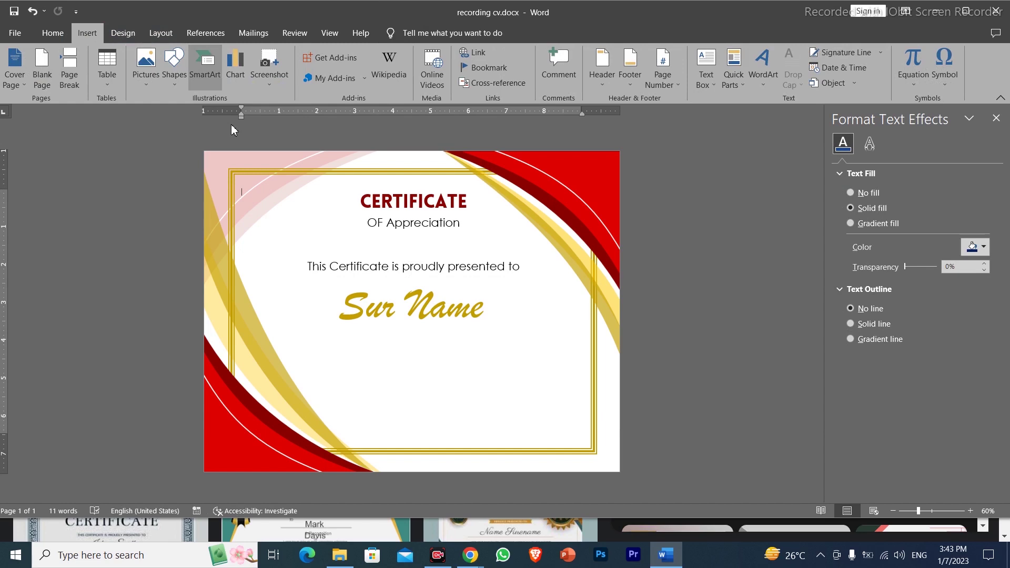
pyautogui.press('Escape')
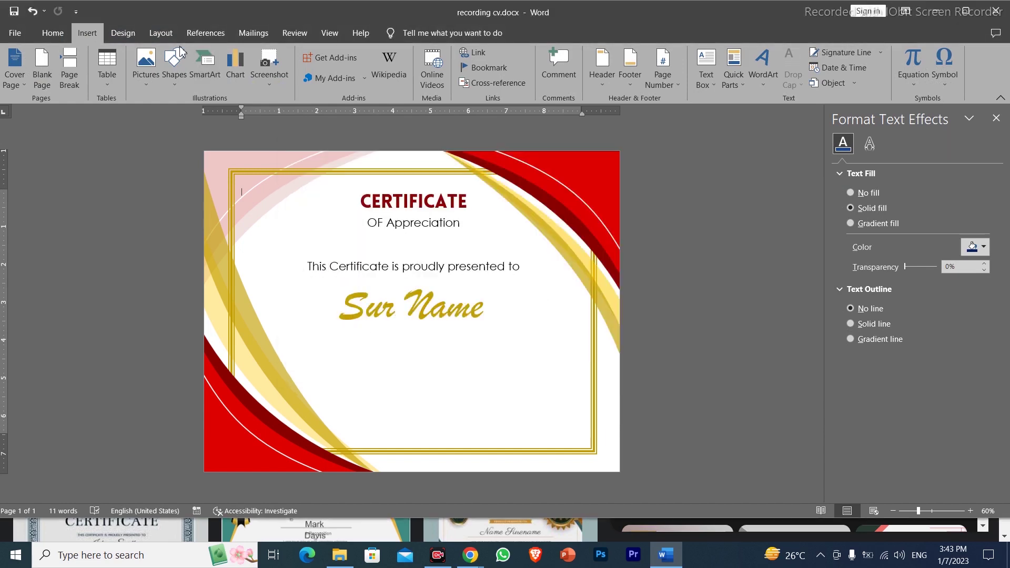
# Draw a straight horizontal line beneath Sur Name
pyautogui.click(176, 86)
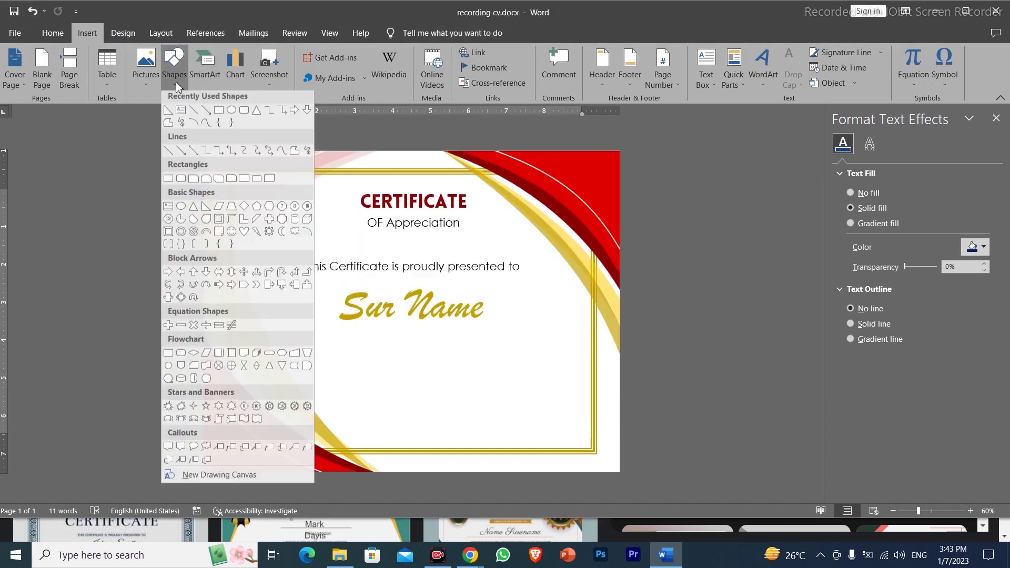
pyautogui.click(193, 113)
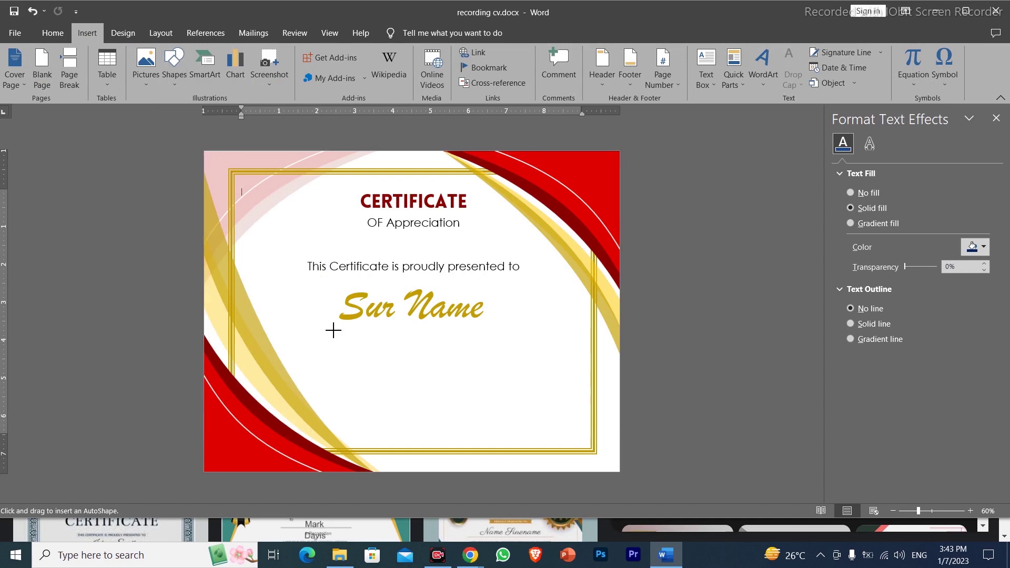
pyautogui.moveTo(314, 325); pyautogui.dragTo(488, 336)
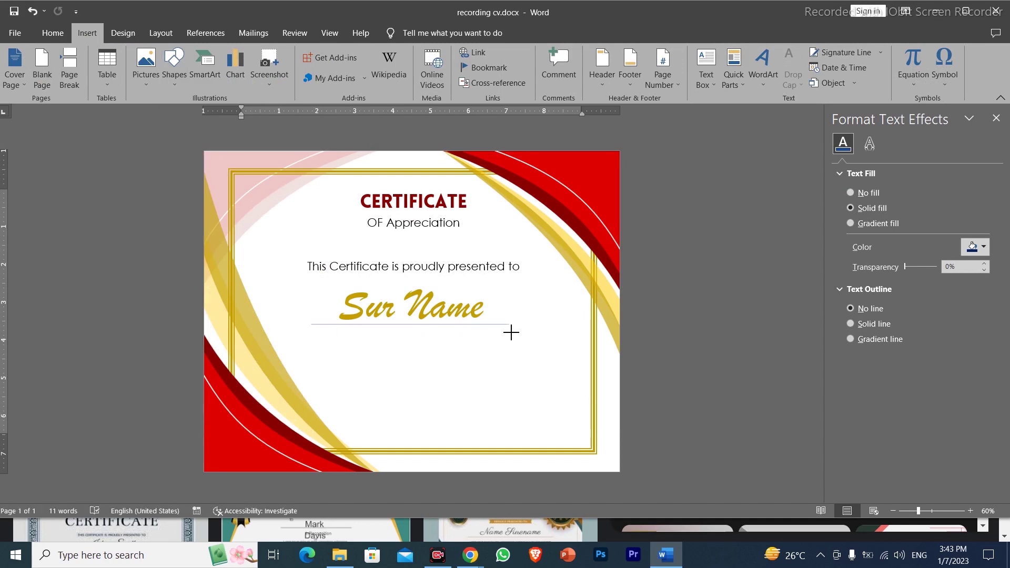
pyautogui.moveTo(501, 333); pyautogui.dragTo(500, 332)
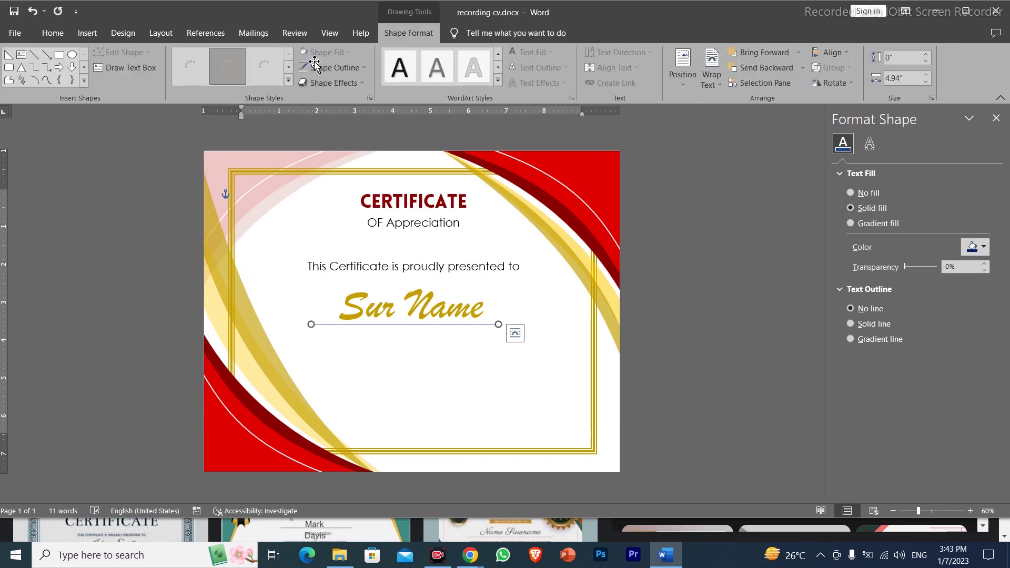
# Give the line a black outline with a 3 pt weight
pyautogui.click(324, 67)
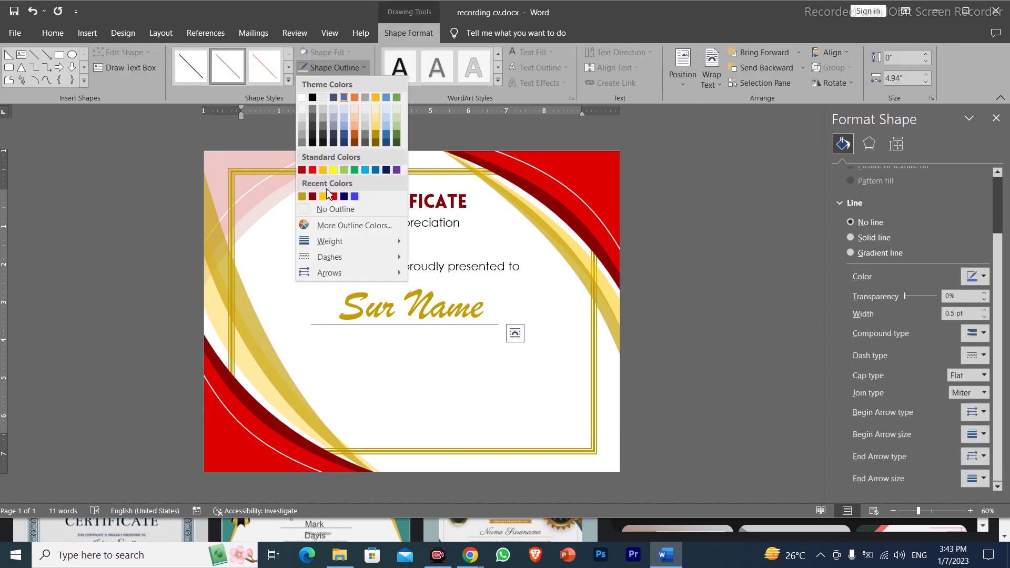
pyautogui.click(303, 196)
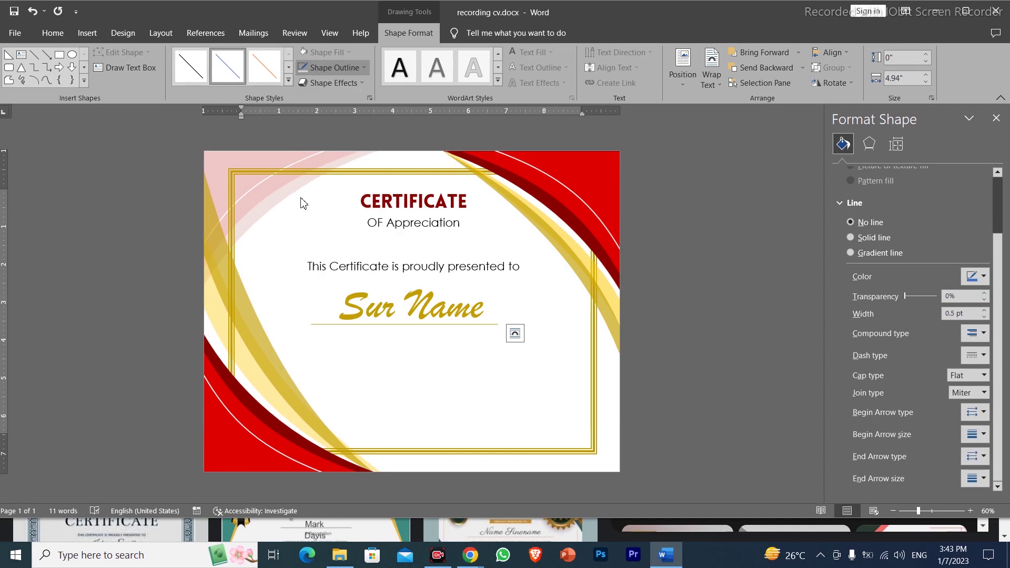
pyautogui.click(326, 68)
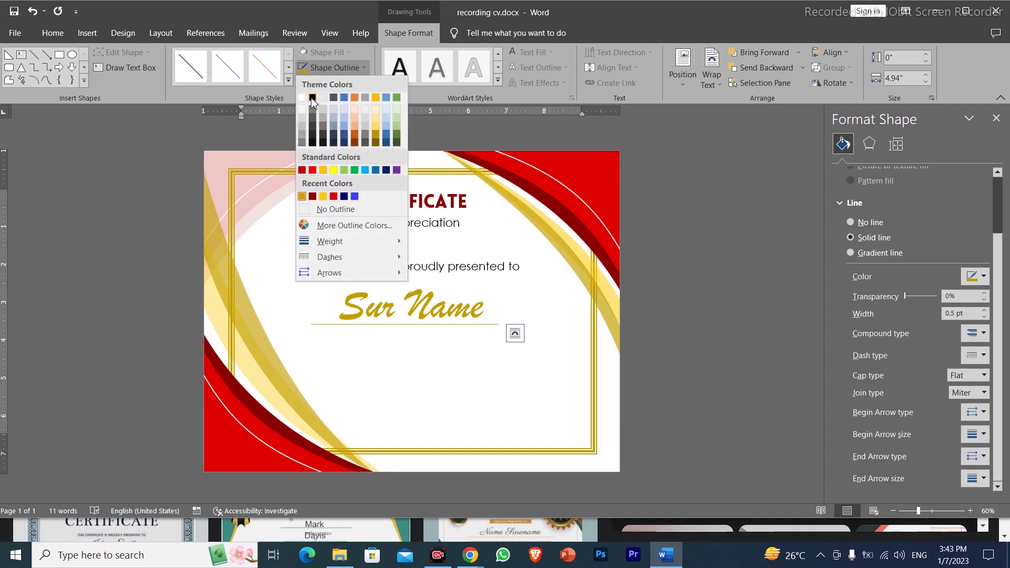
pyautogui.click(313, 98)
pyautogui.click(345, 70)
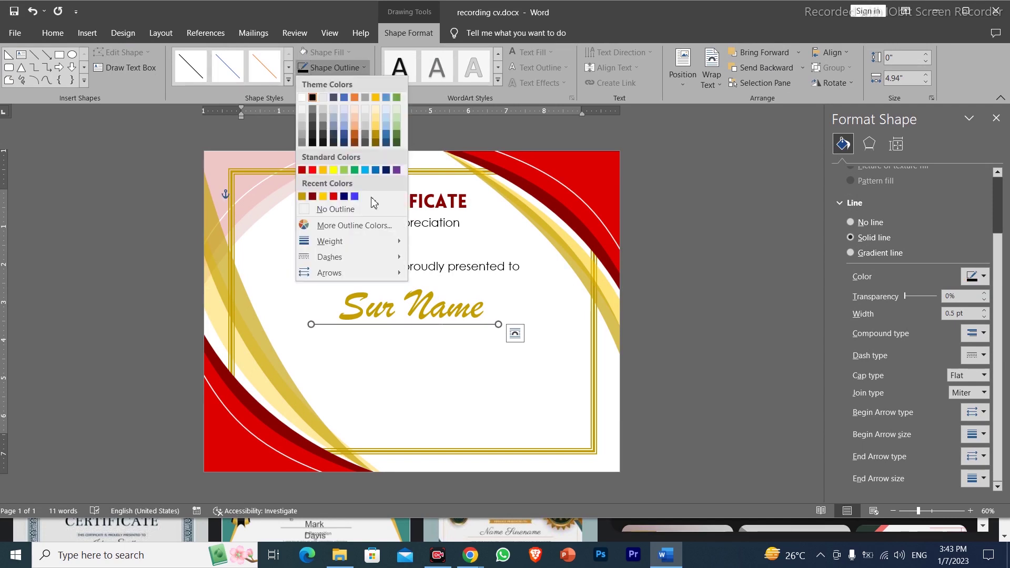
pyautogui.moveTo(374, 242)
pyautogui.click(458, 329)
pyautogui.click(464, 383)
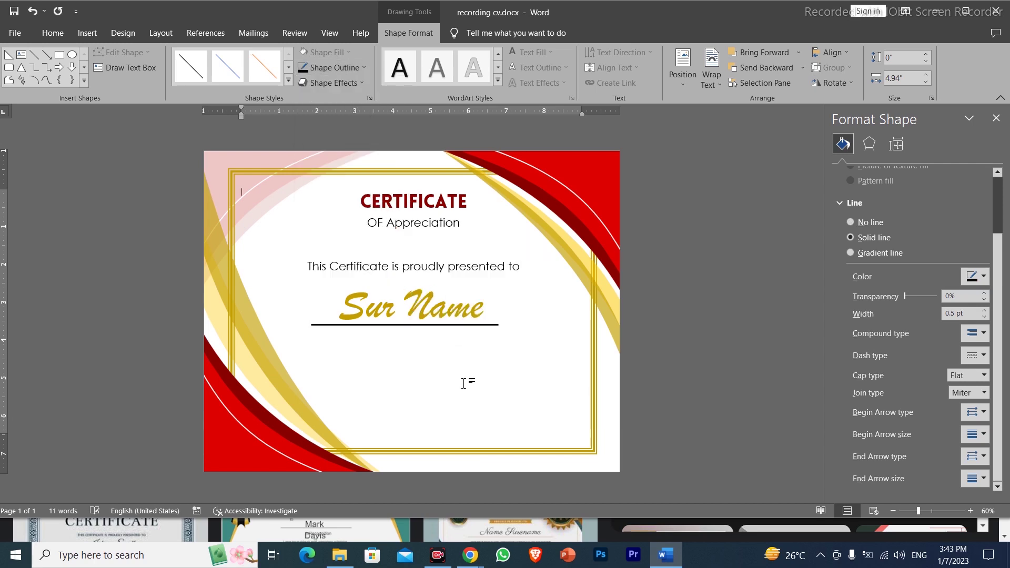
# Copy the presented-to box below the Sur Name underline
pyautogui.click(491, 327)
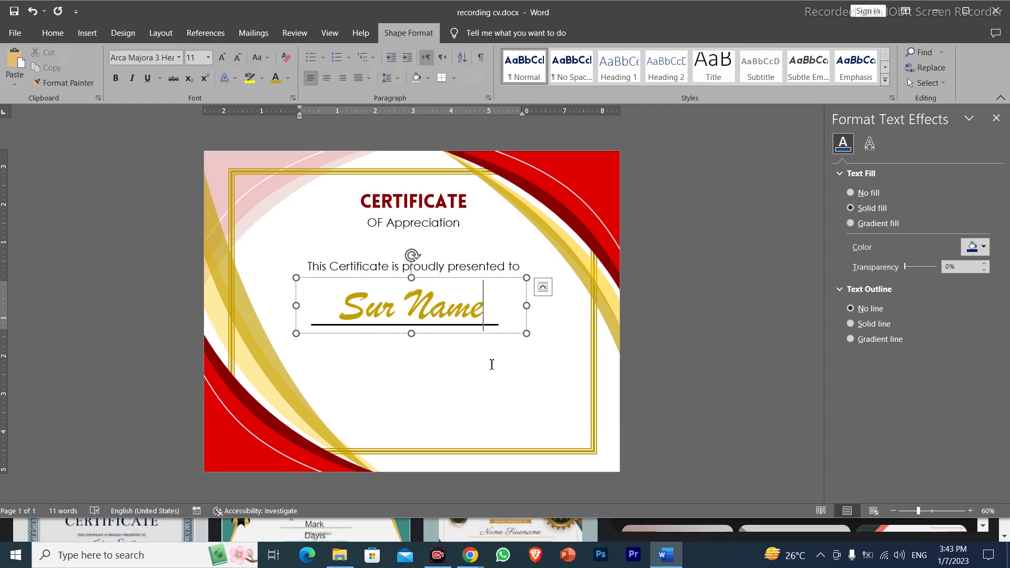
pyautogui.click(424, 345)
pyautogui.click(436, 300)
pyautogui.click(438, 266)
pyautogui.moveTo(449, 261); pyautogui.dragTo(440, 307)
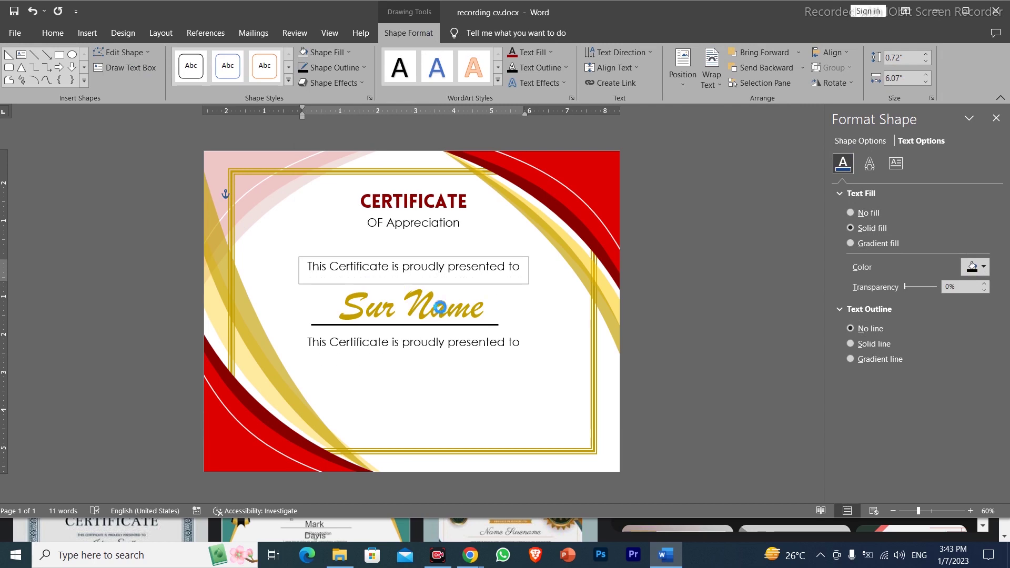
# Replace the copy's text with a sample paragraph generated by =rand(1)
pyautogui.tripleClick(478, 342)
pyautogui.click(53, 33)
pyautogui.press('BackSpace')
pyautogui.write('=rand(1)')
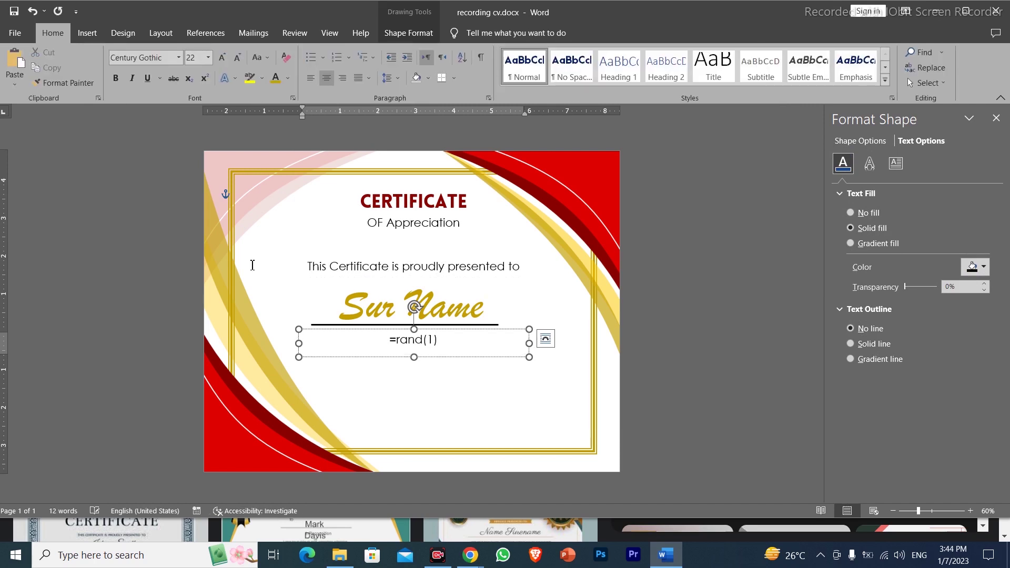
pyautogui.press('Return')
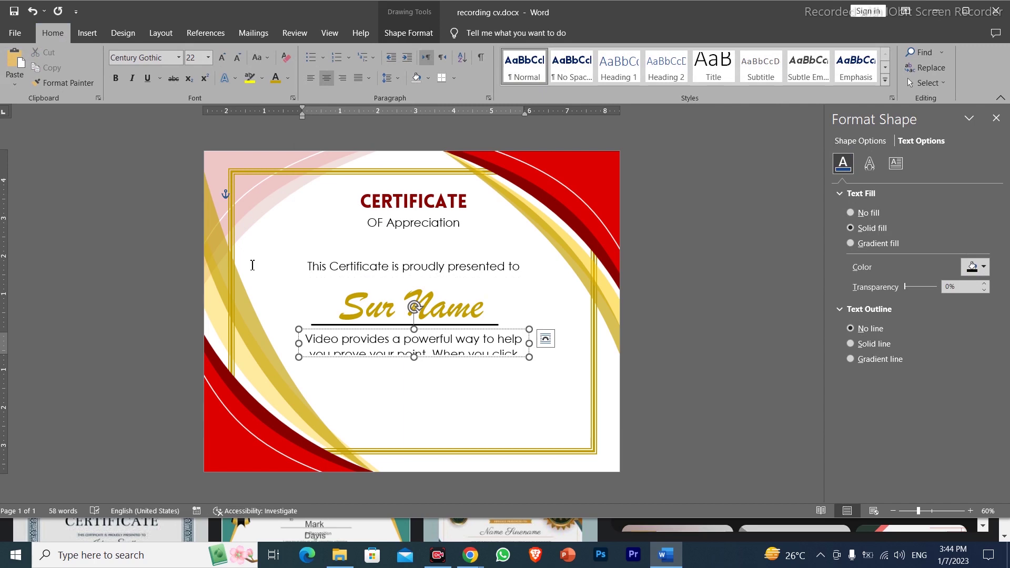
# Widen the paragraph's box and move it left to centre it
pyautogui.tripleClick(394, 345)
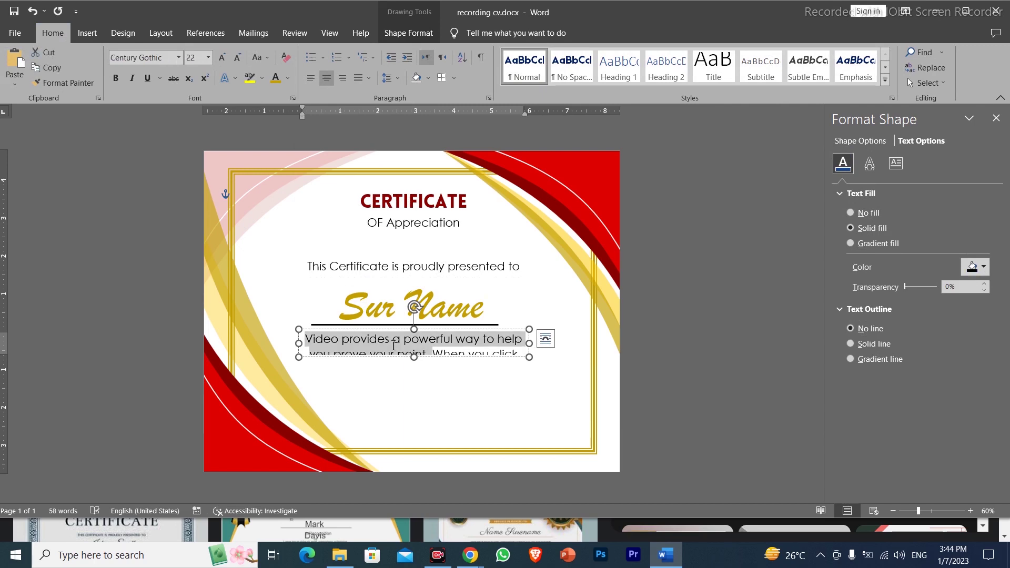
pyautogui.moveTo(528, 356); pyautogui.dragTo(552, 369)
pyautogui.click(527, 373)
pyautogui.click(524, 360)
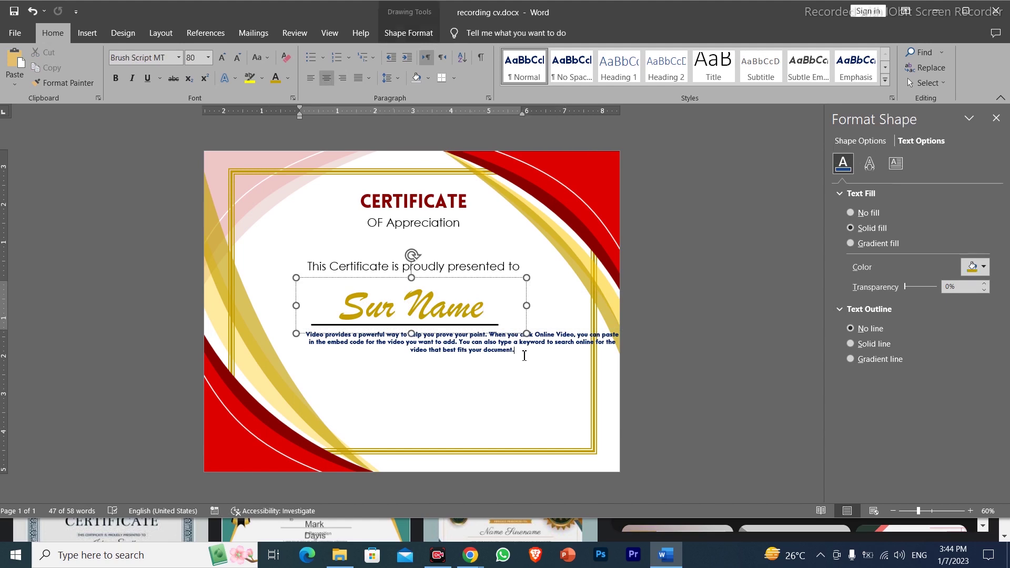
pyautogui.moveTo(522, 373); pyautogui.dragTo(472, 377)
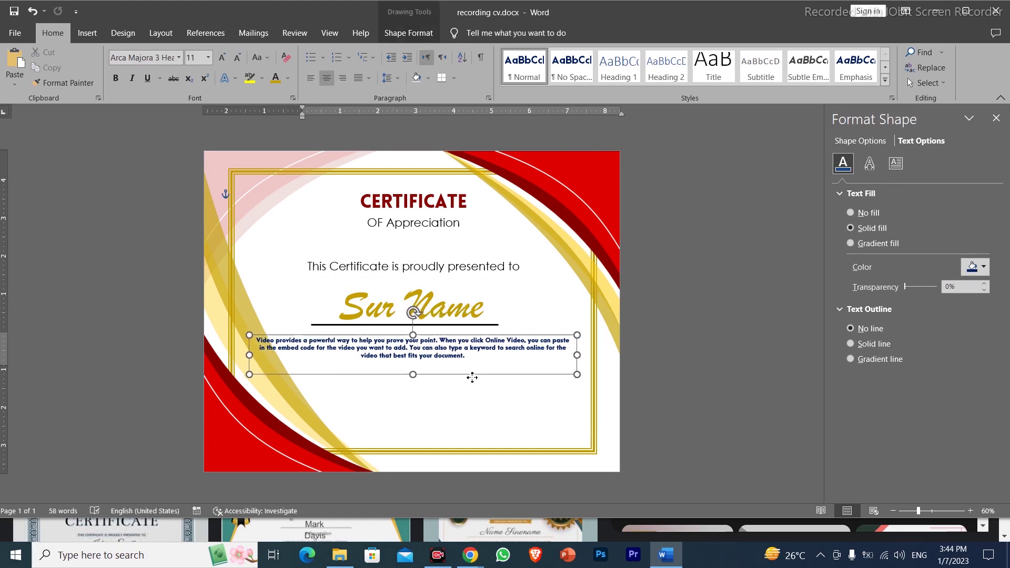
# Colour the paragraph dark grey and delete its last sentence
pyautogui.click(288, 79)
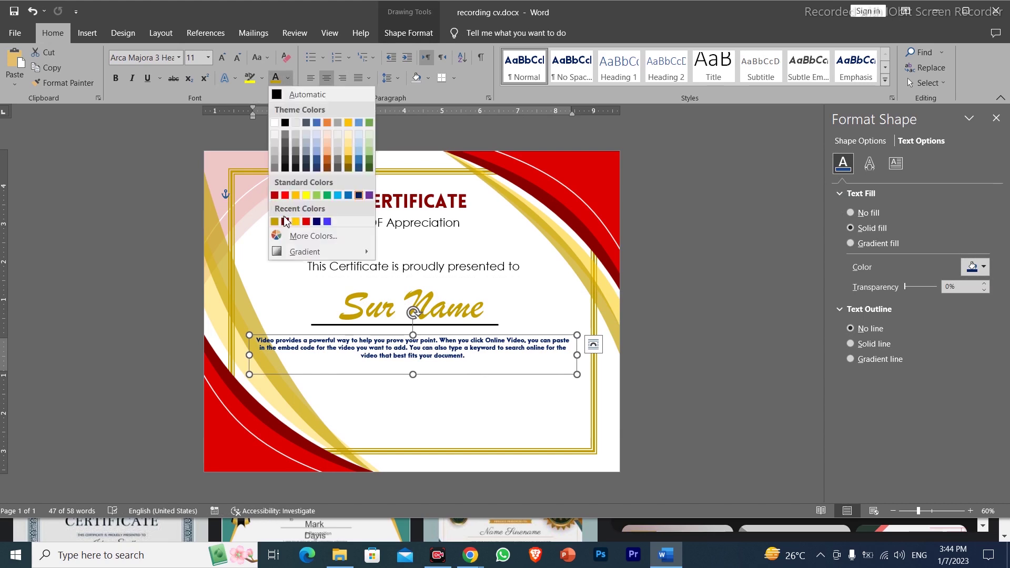
pyautogui.click(285, 221)
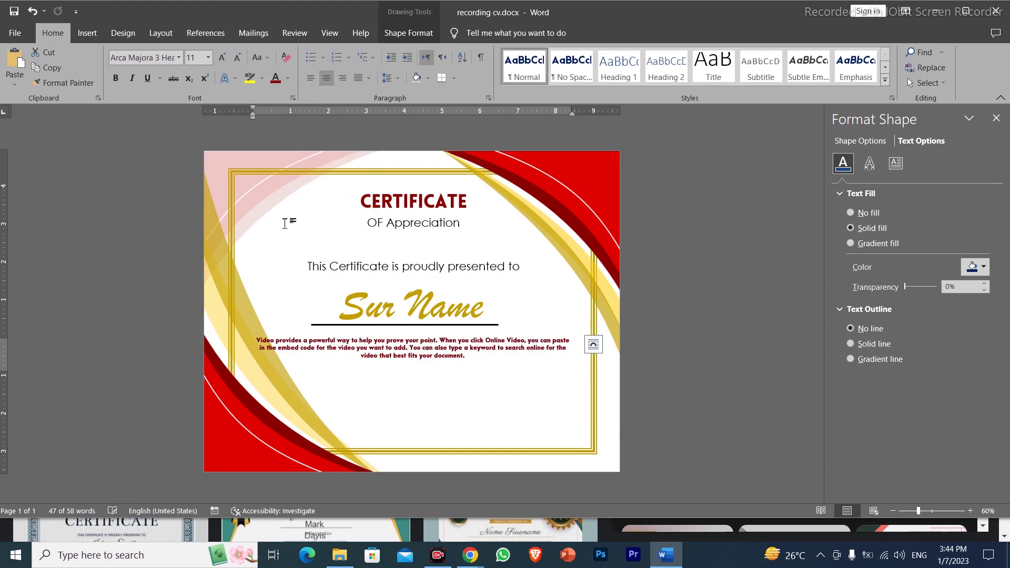
pyautogui.click(288, 81)
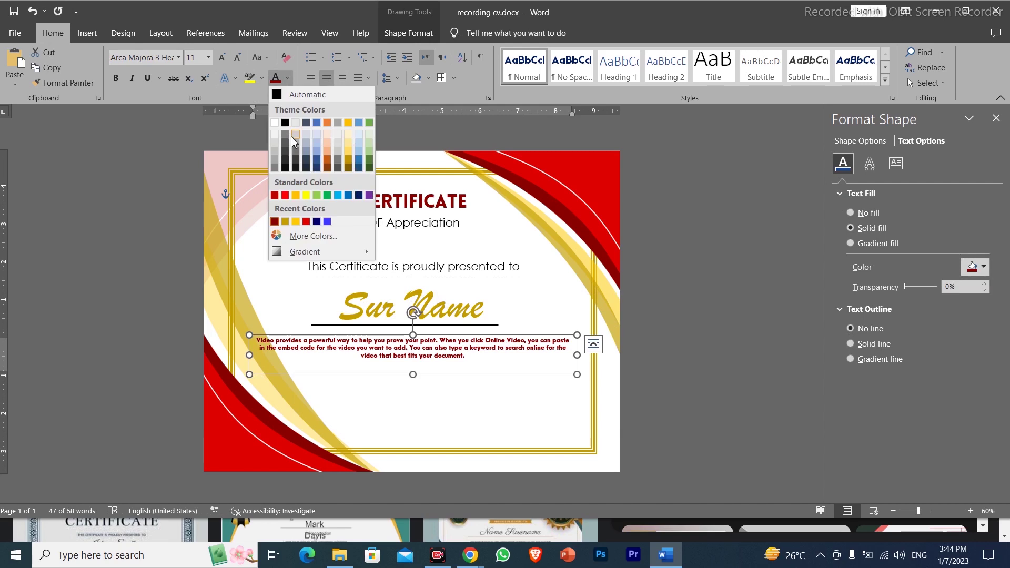
pyautogui.click(296, 159)
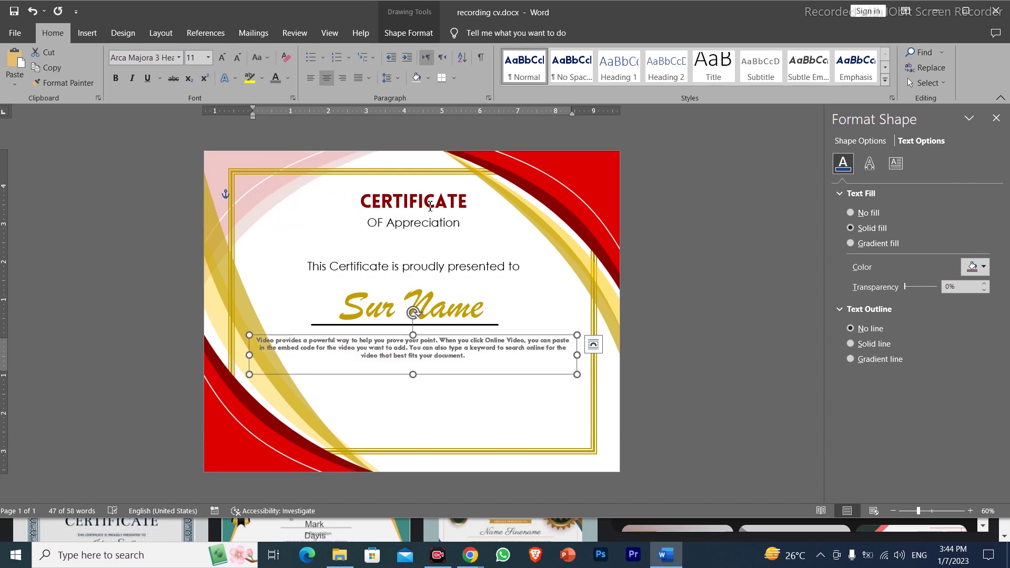
pyautogui.moveTo(463, 352); pyautogui.dragTo(409, 348)
pyautogui.press('BackSpace')
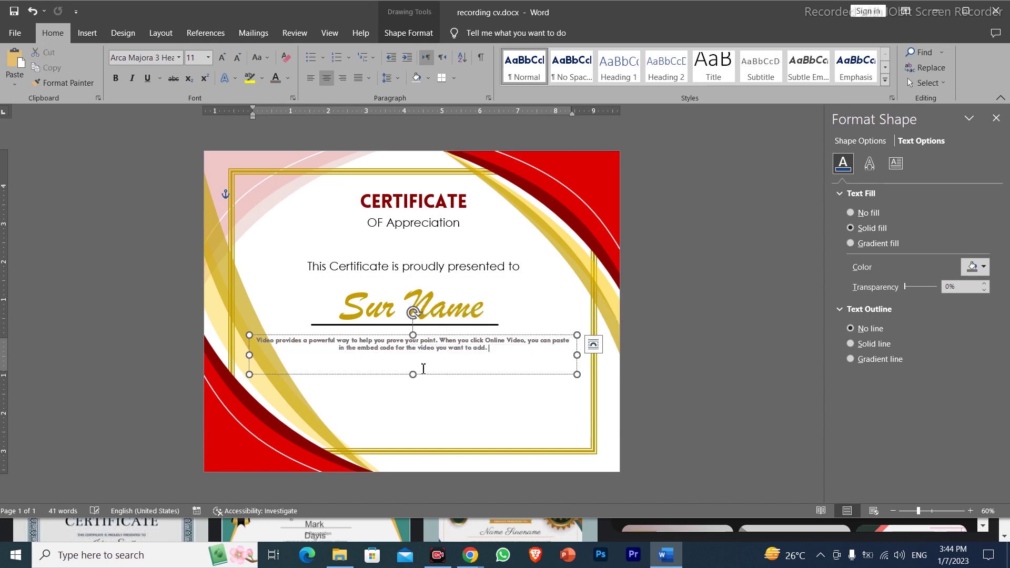
# Set the whole paragraph to 12 pt italic
pyautogui.hotkey('ctrl', 'a')
pyautogui.hotkey('ctrl', 'shift', '.')
pyautogui.hotkey('ctrl', 'shift', '.')
pyautogui.hotkey('ctrl', 'i')
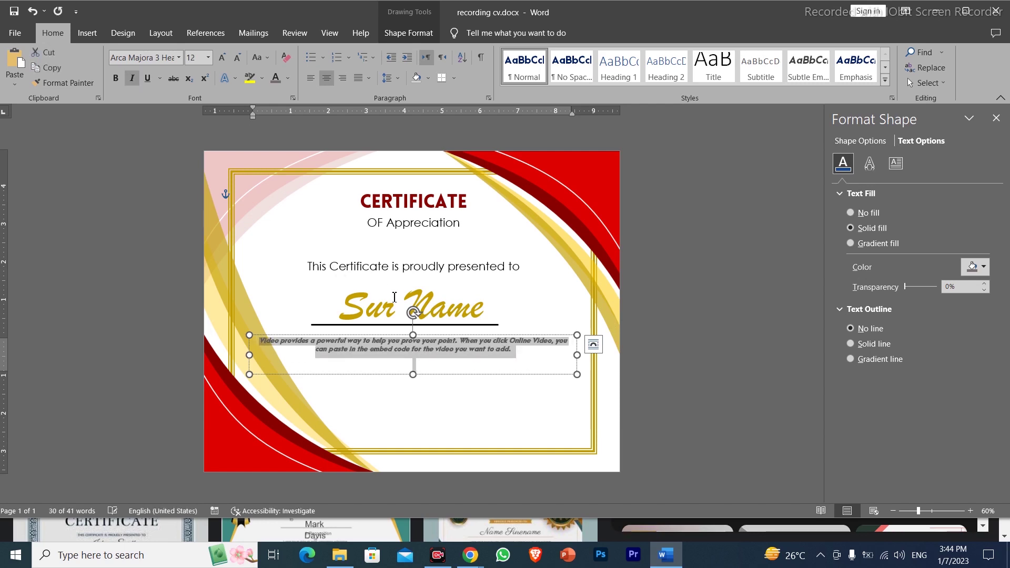
pyautogui.click(438, 416)
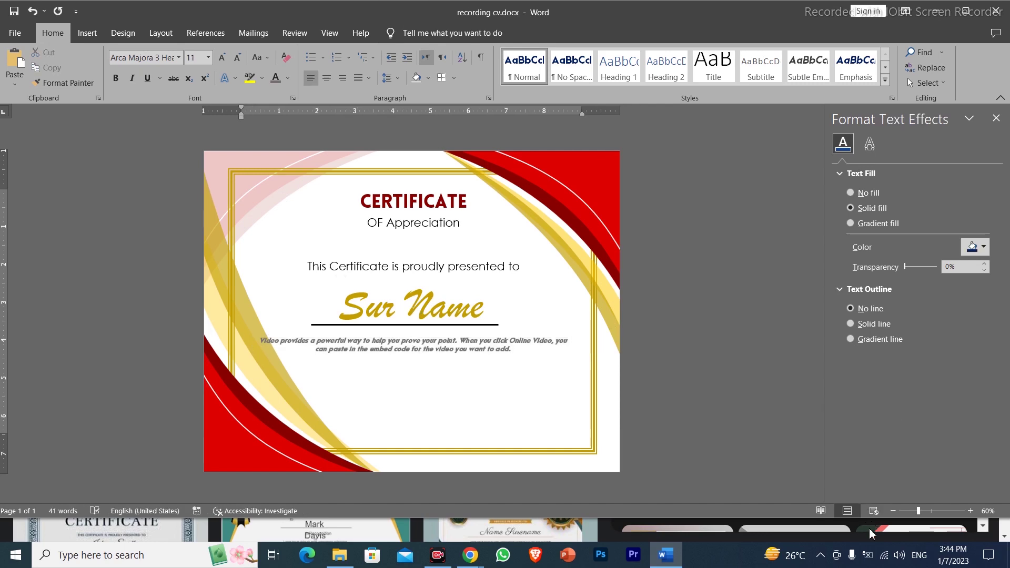
# Paste an empty copy of the presented-to box near the bottom and widen it
pyautogui.click(87, 33)
pyautogui.click(457, 259)
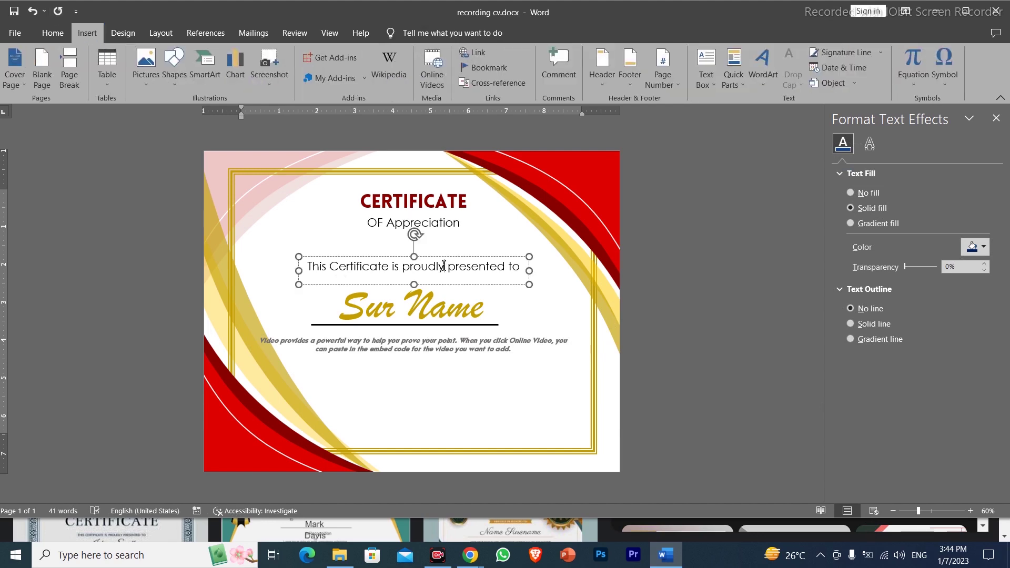
pyautogui.hotkey('ctrl', 'c')
pyautogui.hotkey('ctrl', 'v')
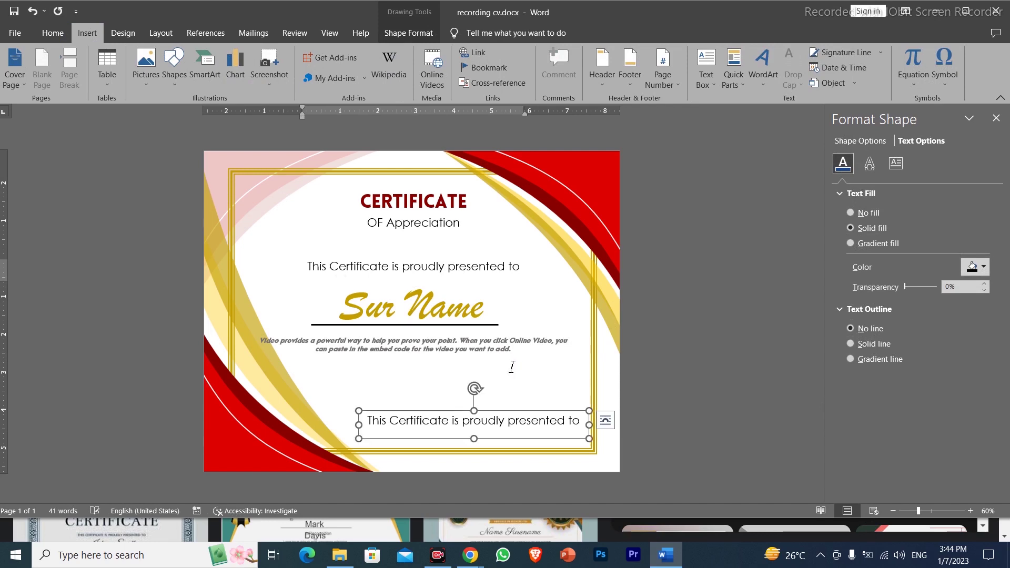
pyautogui.tripleClick(553, 417)
pyautogui.press('Delete')
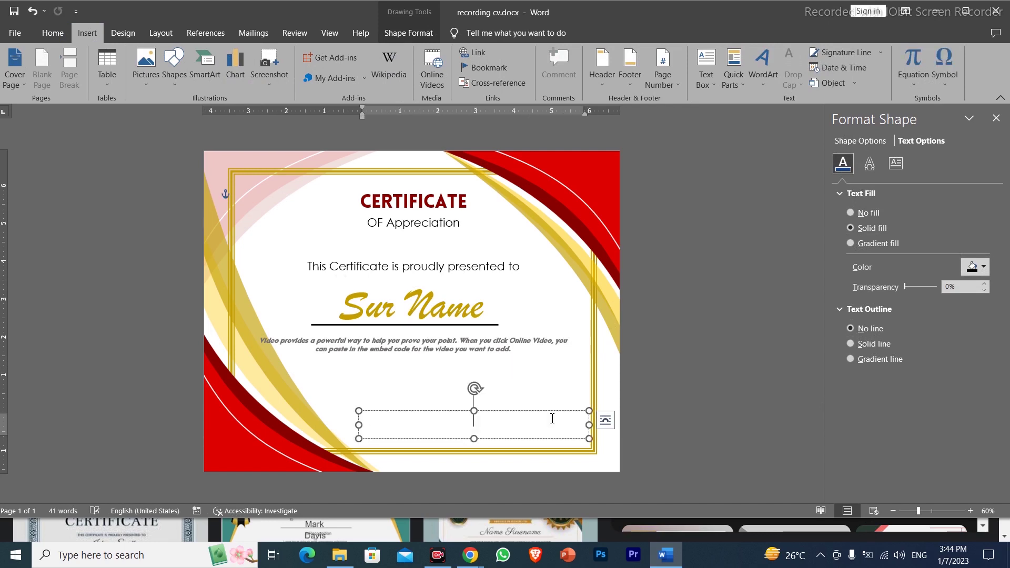
pyautogui.moveTo(359, 425); pyautogui.dragTo(343, 425)
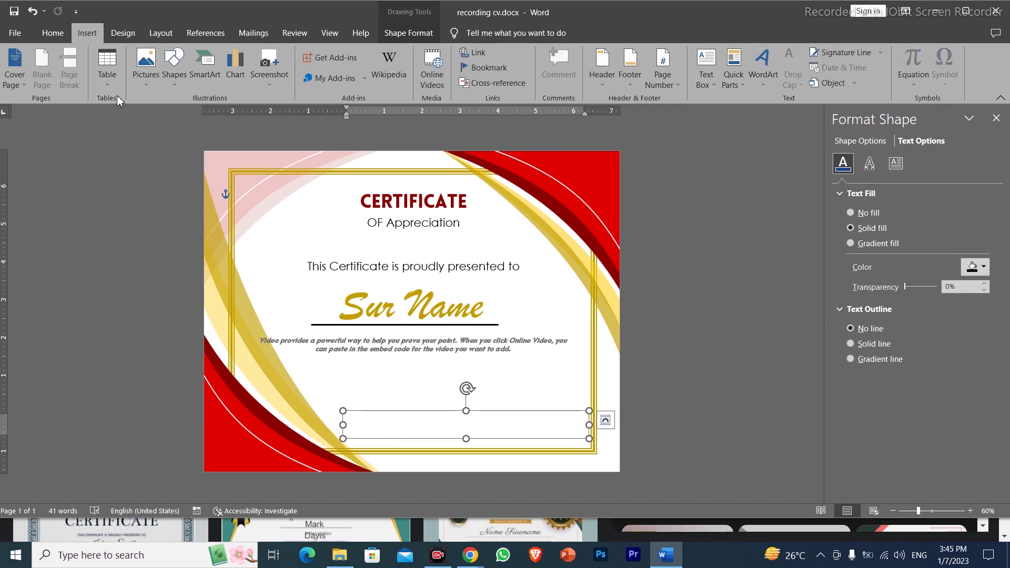
# Insert a small table into the empty text box
pyautogui.click(107, 66)
pyautogui.click(421, 417)
pyautogui.rightClick(459, 438)
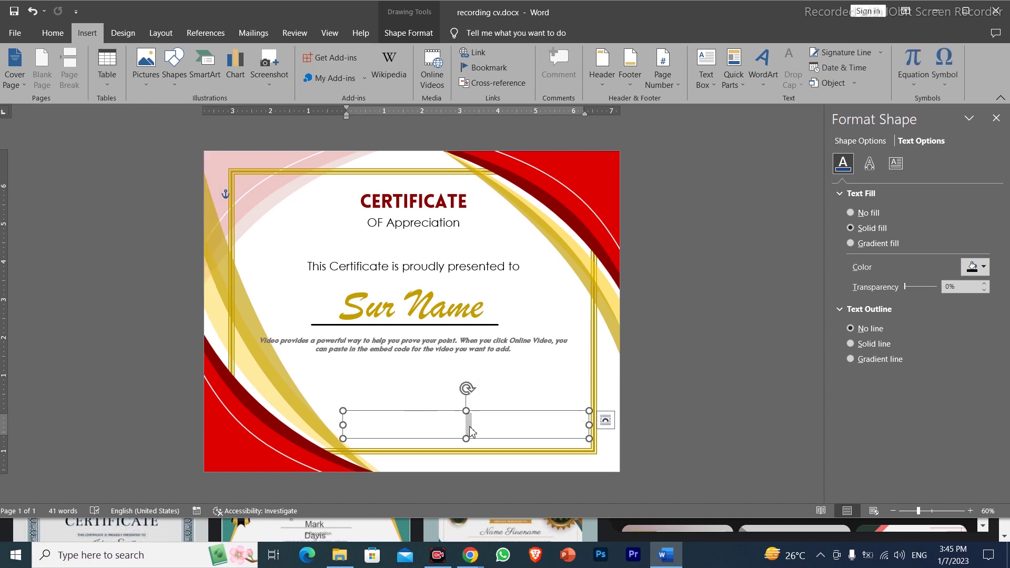
pyautogui.click(107, 73)
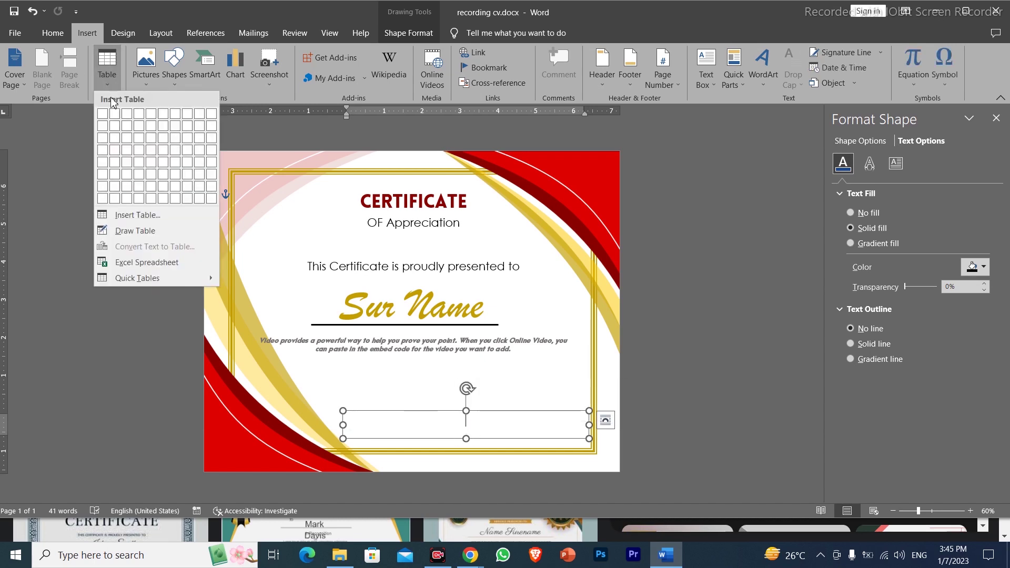
pyautogui.click(115, 126)
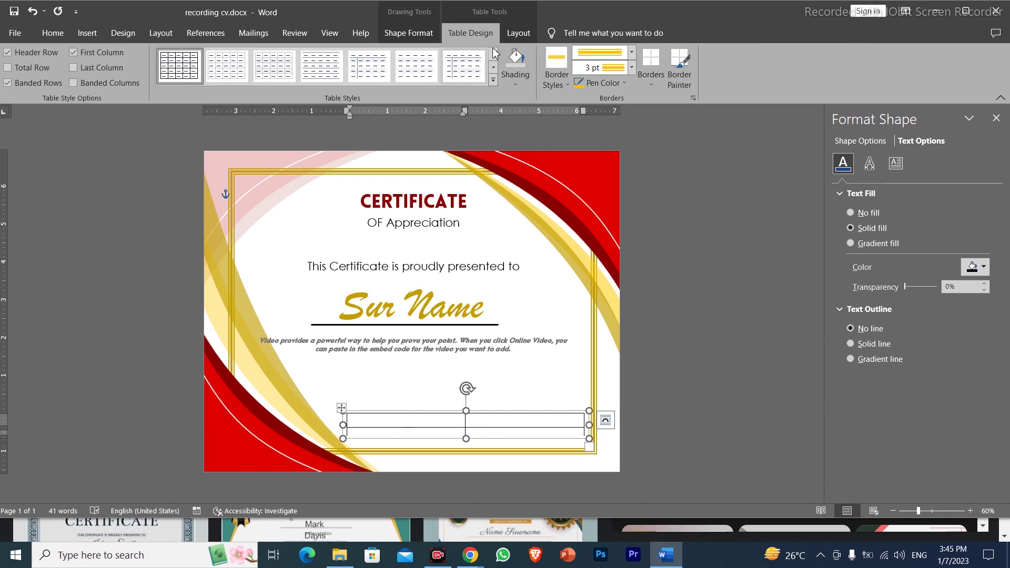
# Add a column on the table's left and widen the box and last column
pyautogui.click(519, 33)
pyautogui.click(277, 79)
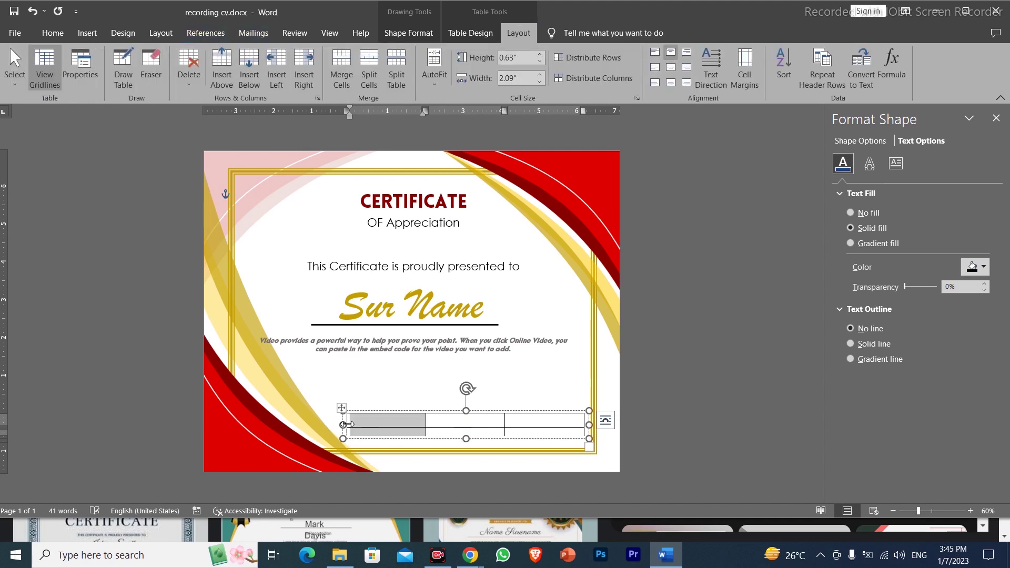
pyautogui.moveTo(343, 424); pyautogui.dragTo(297, 425)
pyautogui.click(552, 436)
pyautogui.moveTo(539, 425); pyautogui.dragTo(579, 424)
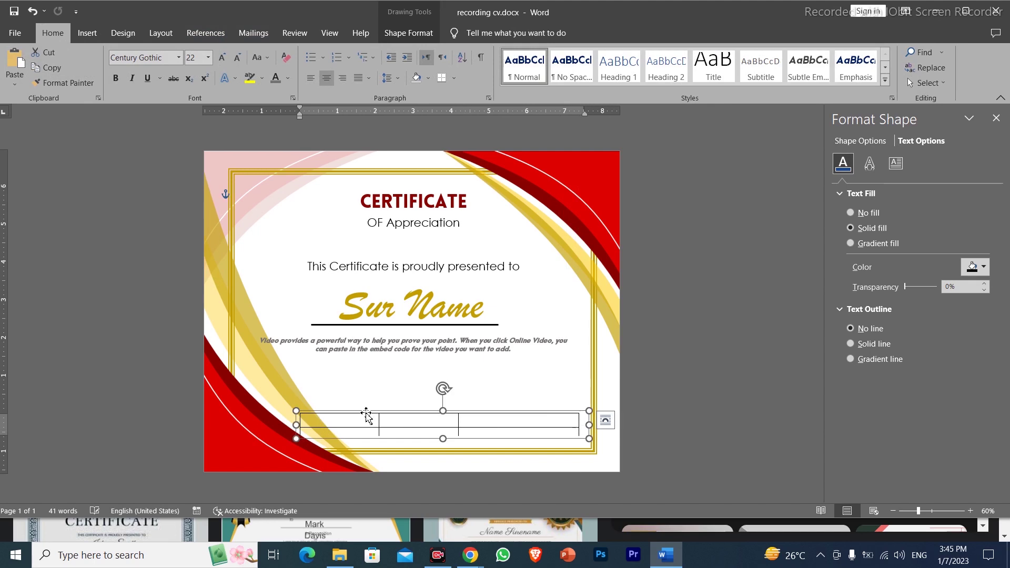
# Distribute the three columns evenly, then narrow the middle column
pyautogui.click(295, 409)
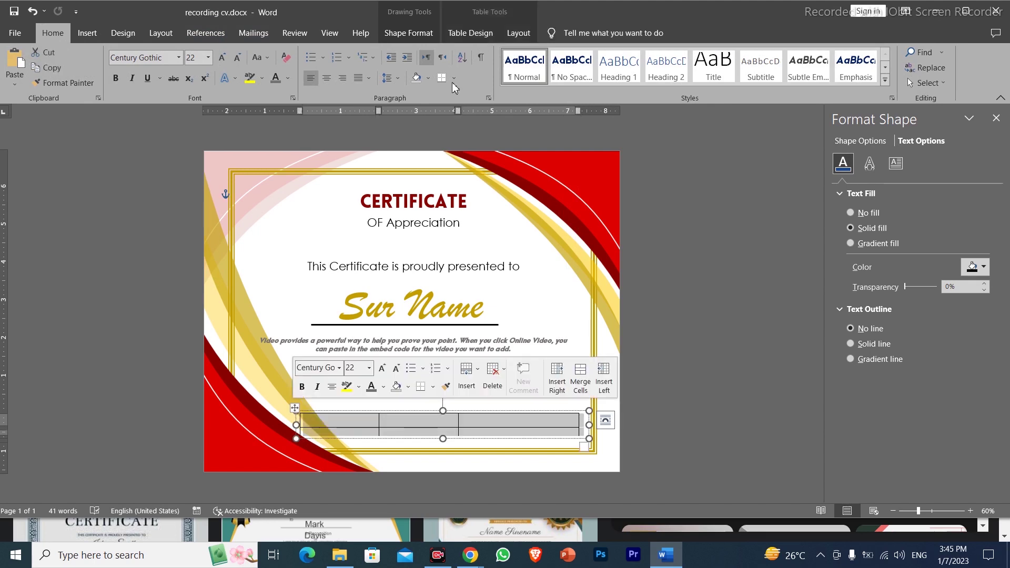
pyautogui.click(511, 33)
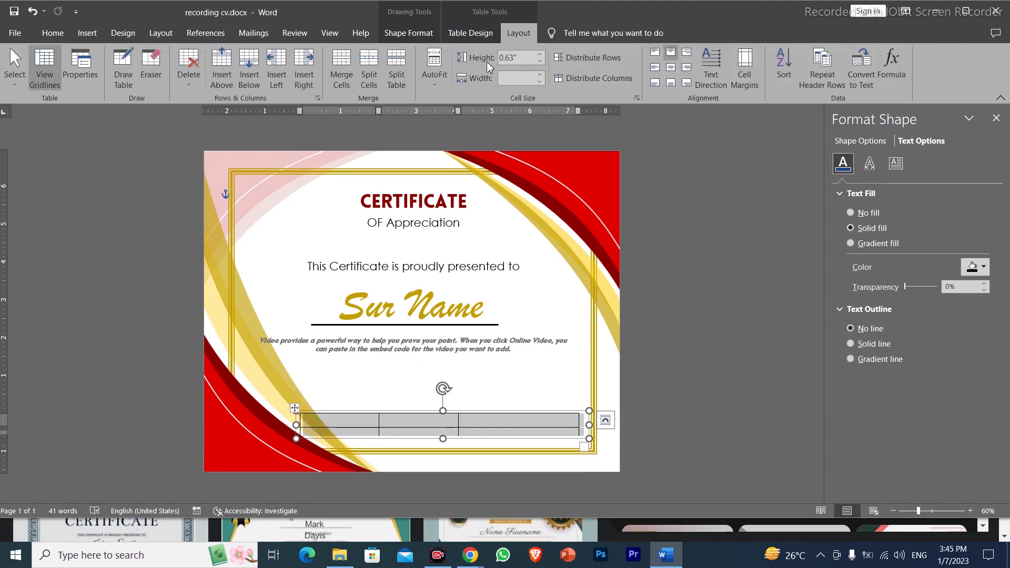
pyautogui.click(569, 77)
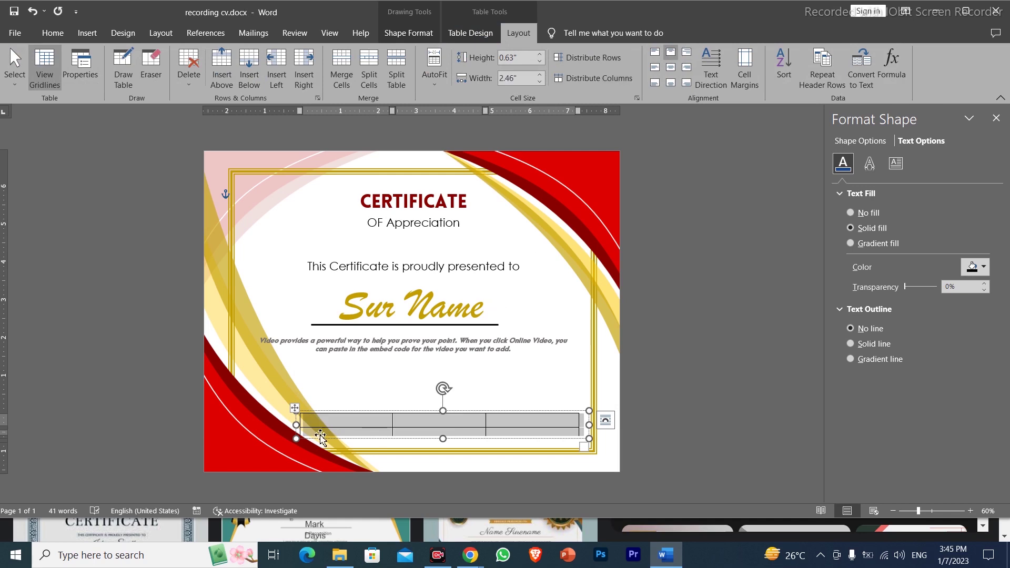
pyautogui.click(394, 425)
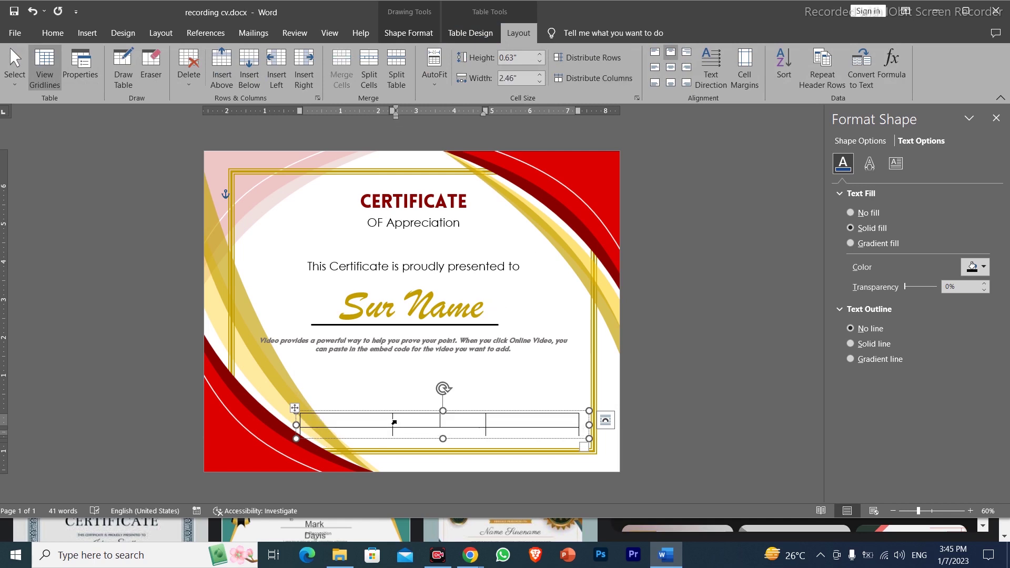
pyautogui.moveTo(398, 422); pyautogui.dragTo(411, 424)
pyautogui.moveTo(488, 420); pyautogui.dragTo(467, 421)
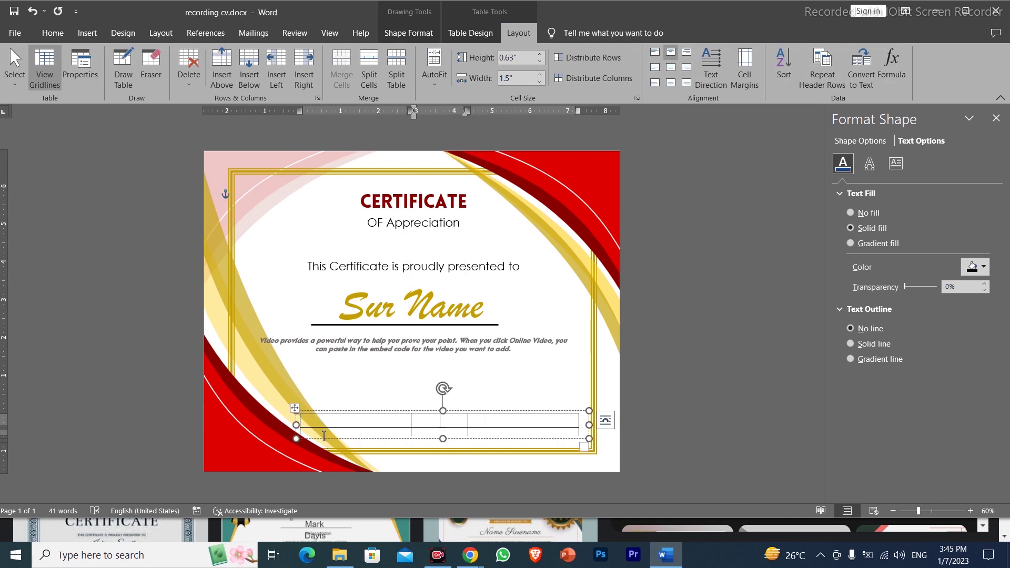
# Type Date in the first cell and Signature with the signer's name below in the third
pyautogui.click(324, 433)
pyautogui.write('Date')
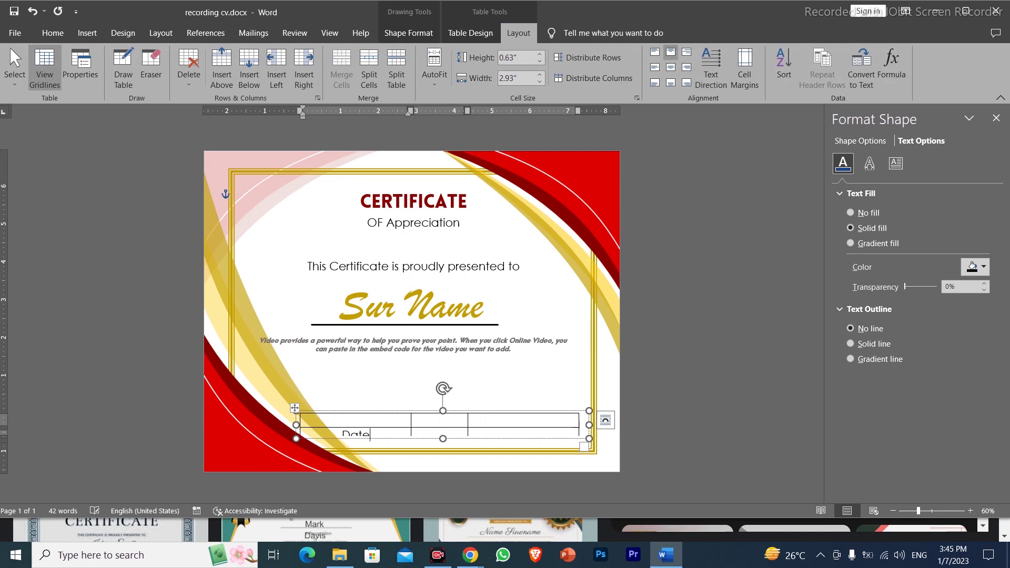
pyautogui.moveTo(443, 441); pyautogui.dragTo(443, 455)
pyautogui.click(489, 438)
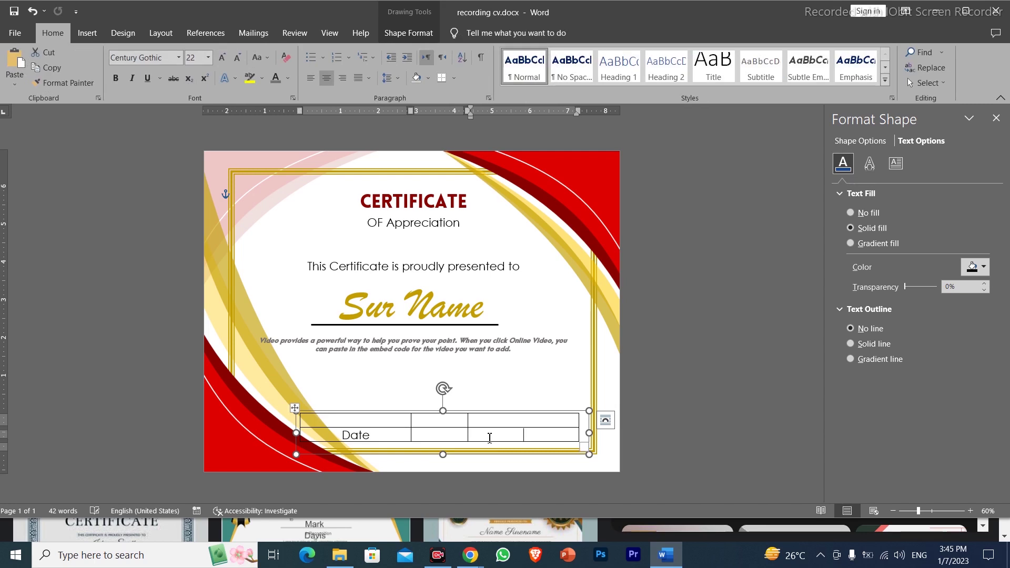
pyautogui.write('Sig')
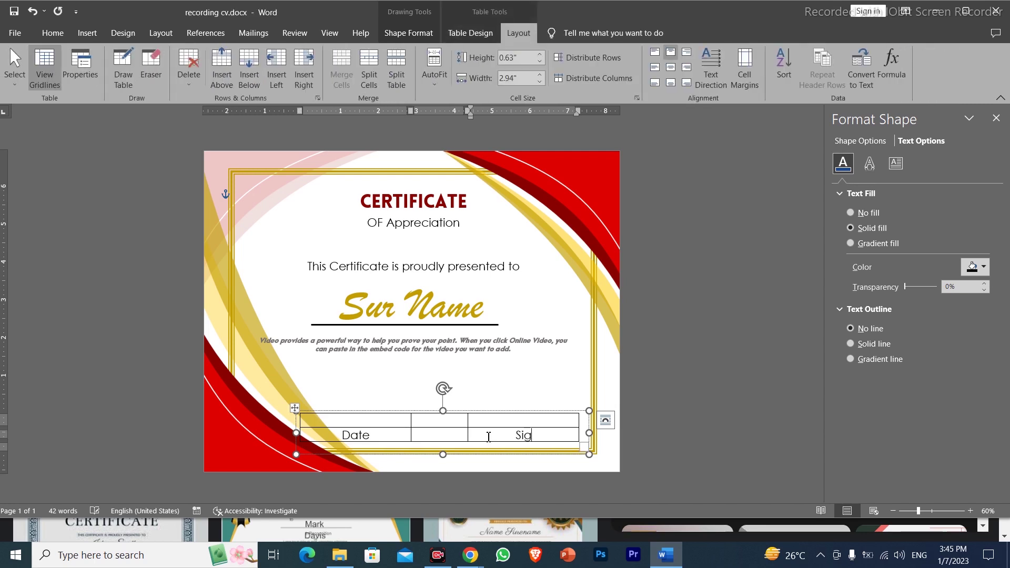
pyautogui.write('nature')
pyautogui.press('Return')
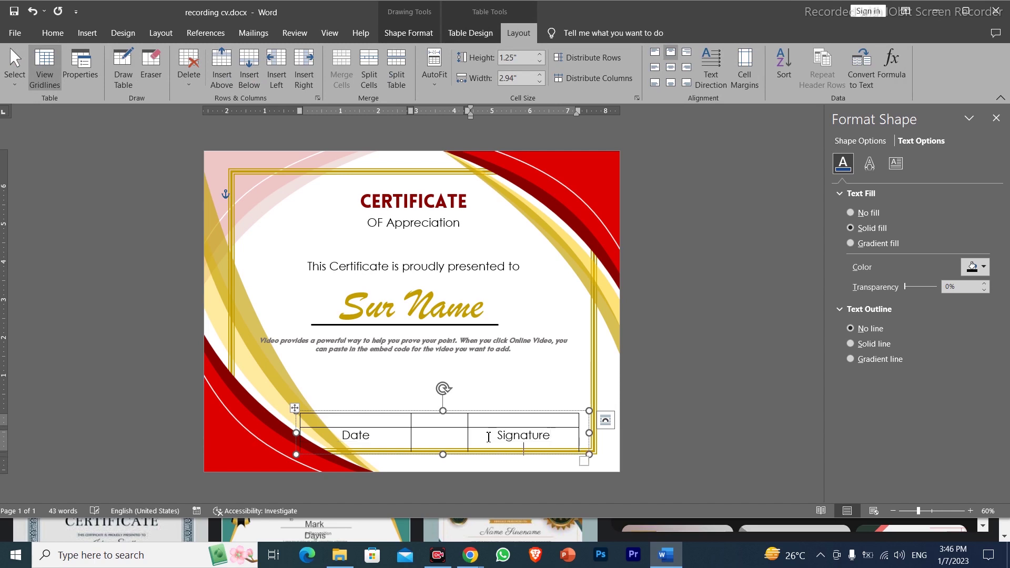
pyautogui.write('Mr.')
pyautogui.write(' Alik')
pyautogui.press('BackSpace')
# Lower the table box's bottom edge and nudge the box up slightly
pyautogui.moveTo(442, 456); pyautogui.dragTo(442, 467)
pyautogui.click(495, 416)
pyautogui.moveTo(495, 415); pyautogui.dragTo(495, 406)
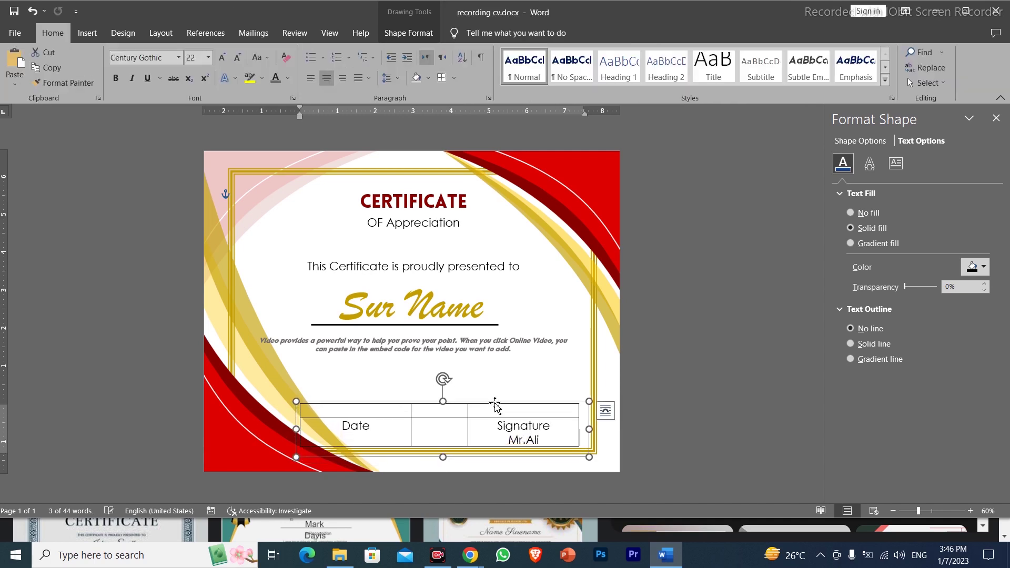
pyautogui.click(295, 400)
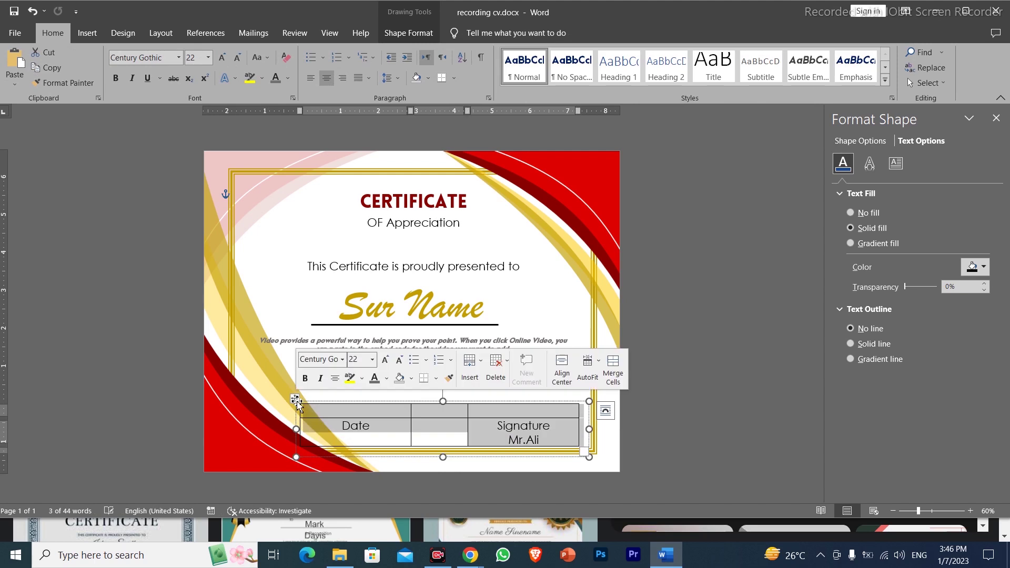
# Remove all table borders and add a bottom border to the cell above Date
pyautogui.click(470, 33)
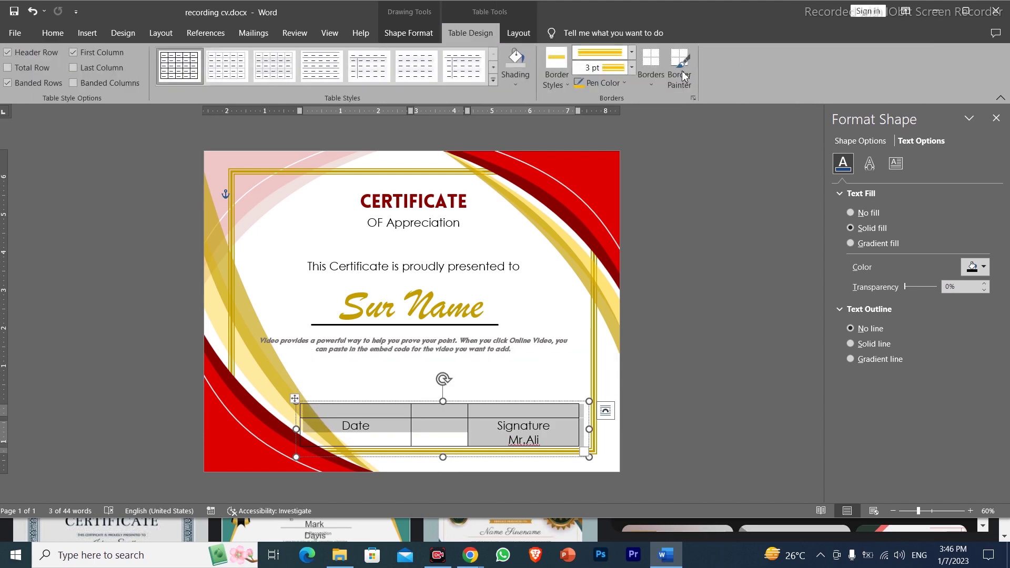
pyautogui.click(651, 79)
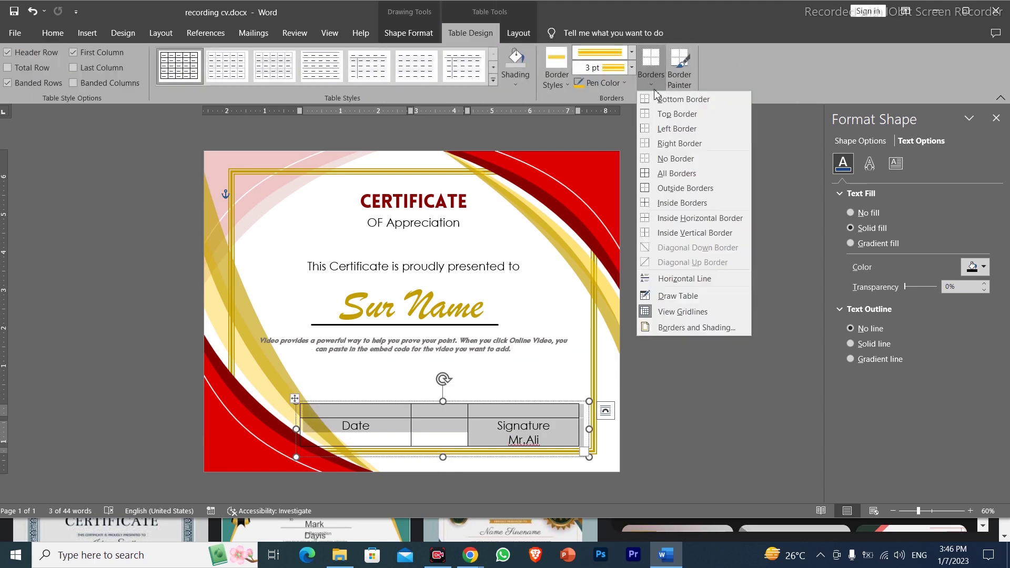
pyautogui.click(666, 159)
pyautogui.click(362, 410)
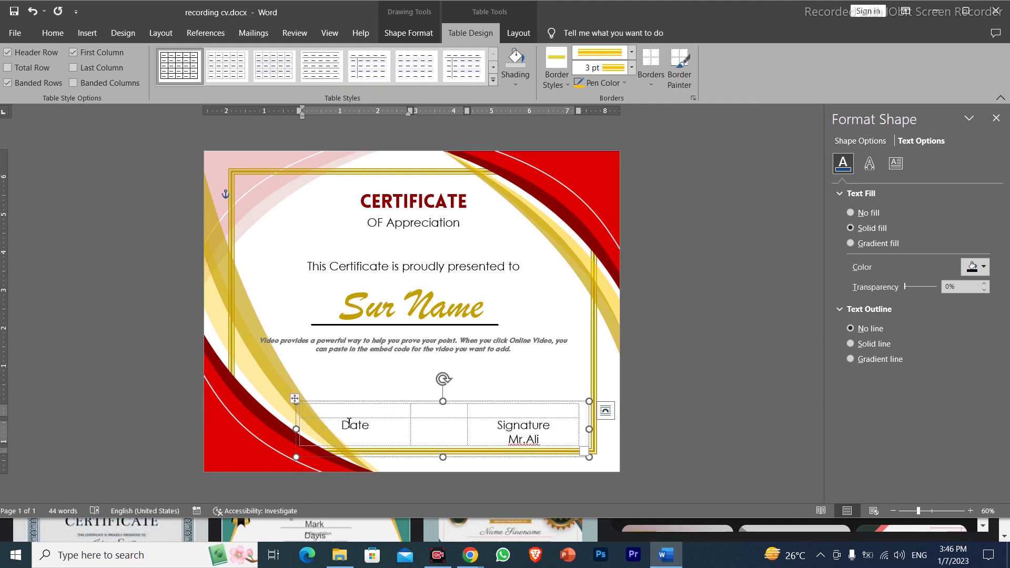
pyautogui.click(653, 84)
pyautogui.click(681, 99)
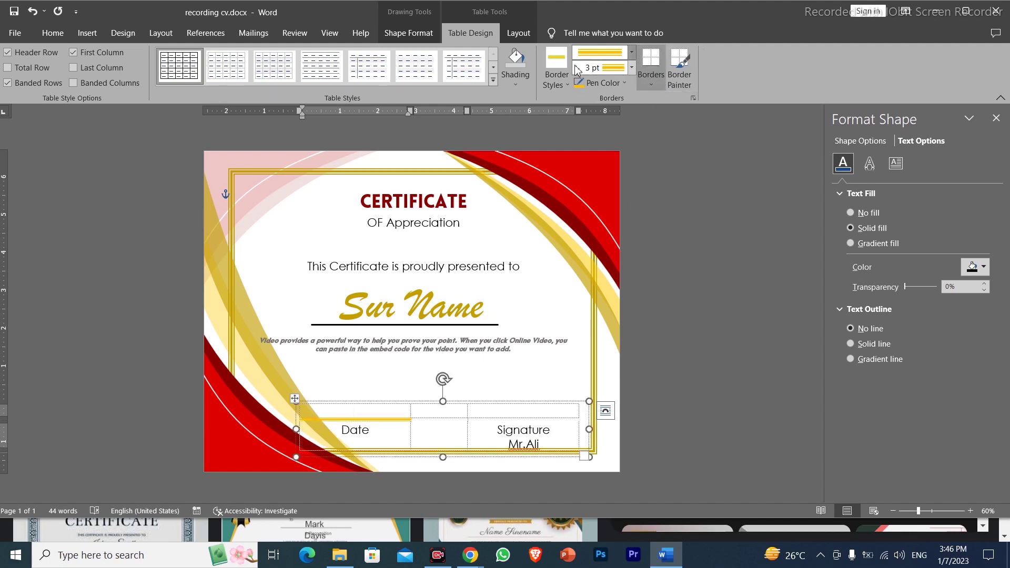
# Apply a plain black 2¼ pt line above both the Date and Signature cells
pyautogui.click(560, 80)
pyautogui.click(567, 117)
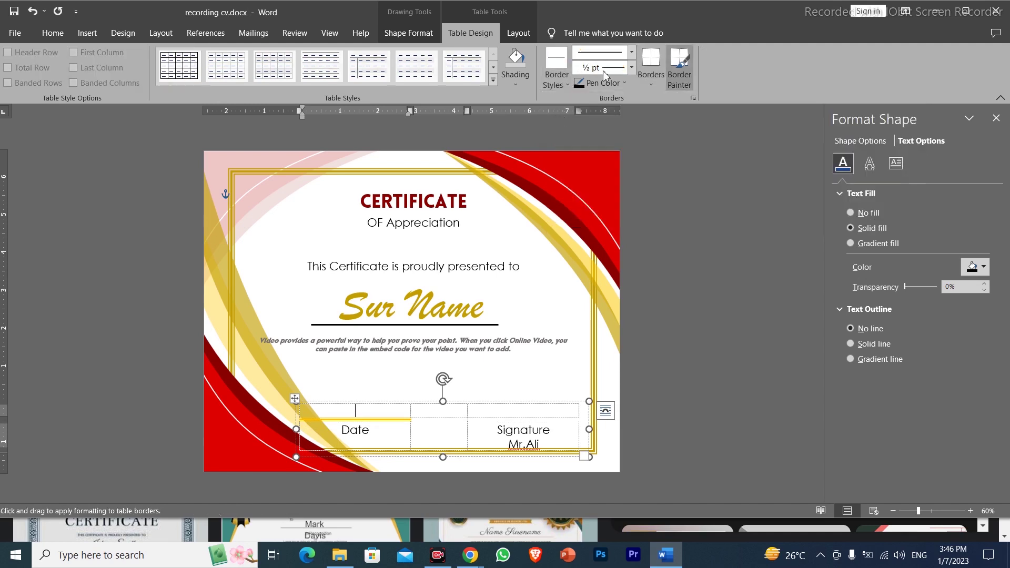
pyautogui.click(632, 52)
pyautogui.click(632, 52)
pyautogui.click(632, 68)
pyautogui.click(605, 171)
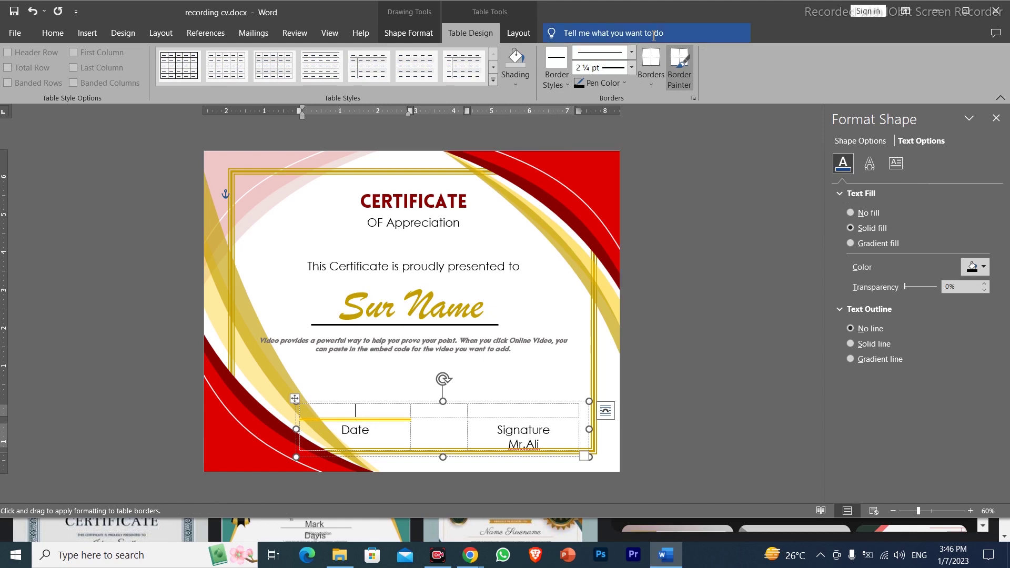
pyautogui.click(651, 68)
pyautogui.click(530, 412)
pyautogui.click(651, 63)
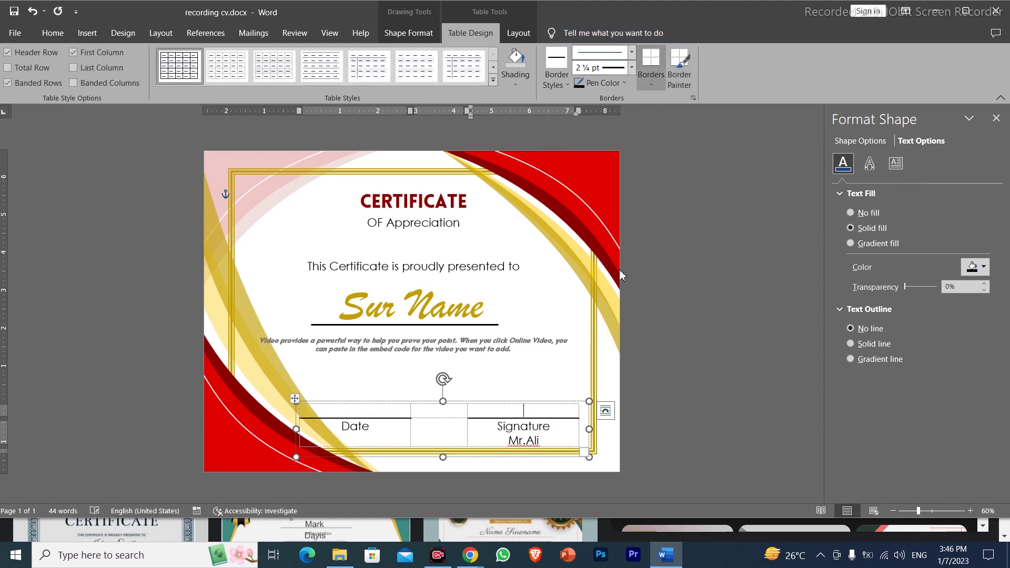
pyautogui.moveTo(544, 442); pyautogui.dragTo(489, 432)
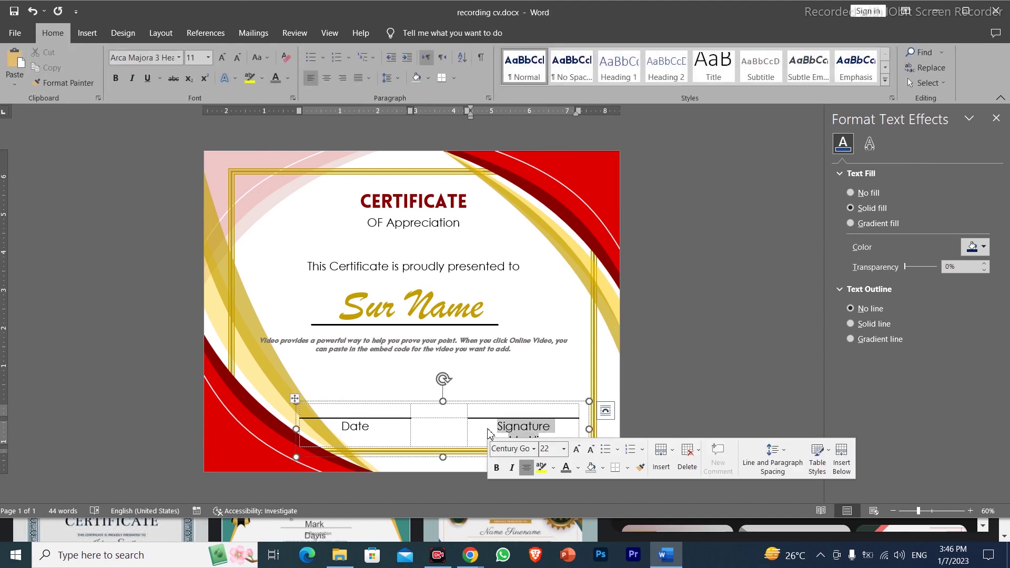
# Set the Signature text, signer's name and the Date label to 14 pt
pyautogui.click(52, 32)
pyautogui.click(209, 57)
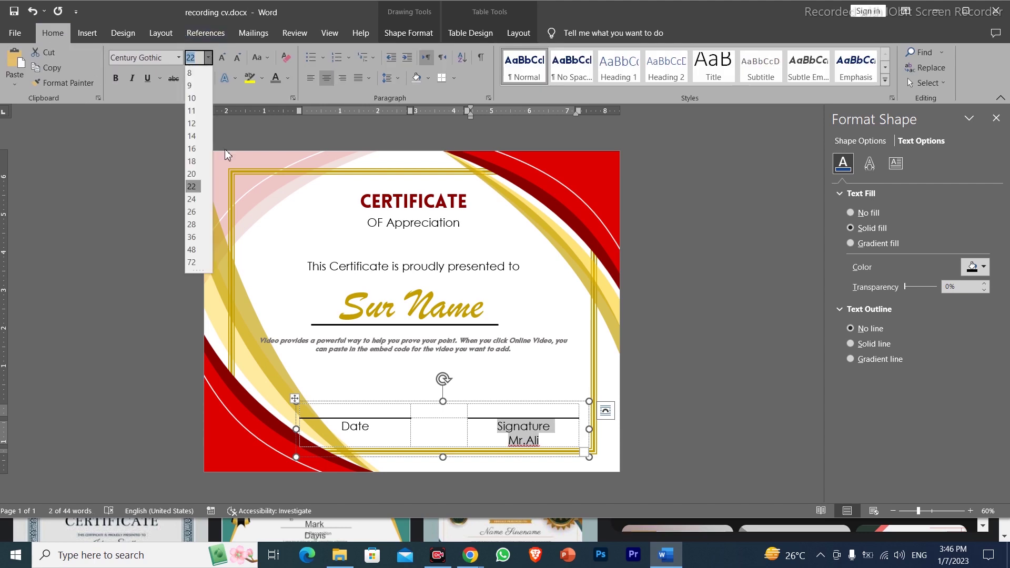
pyautogui.click(195, 142)
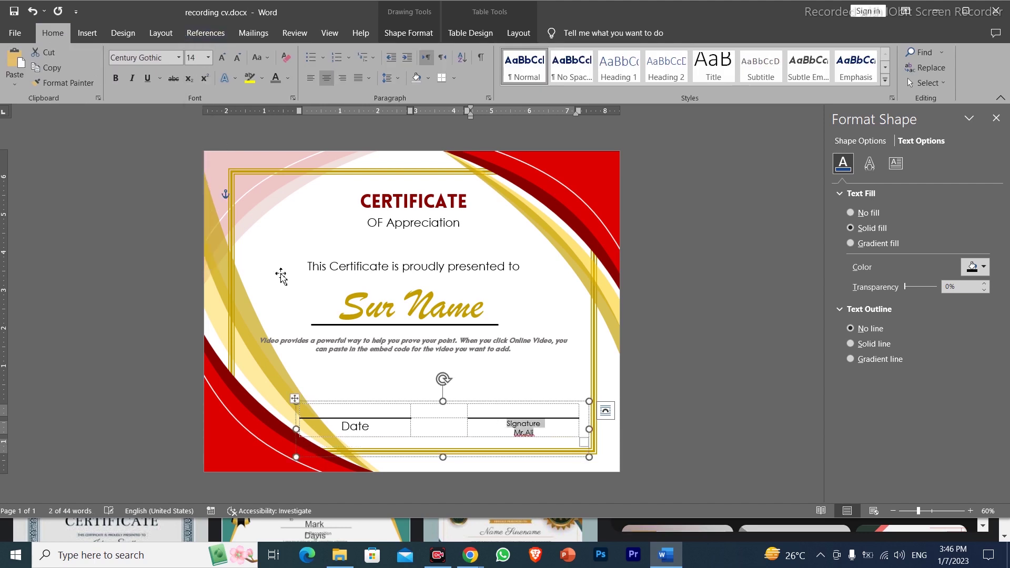
pyautogui.doubleClick(368, 428)
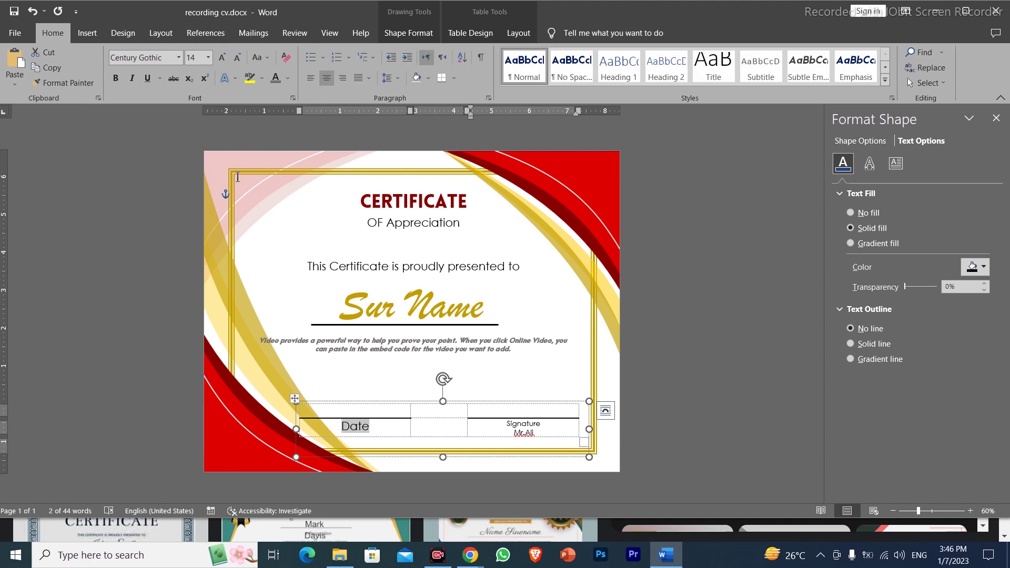
pyautogui.click(208, 58)
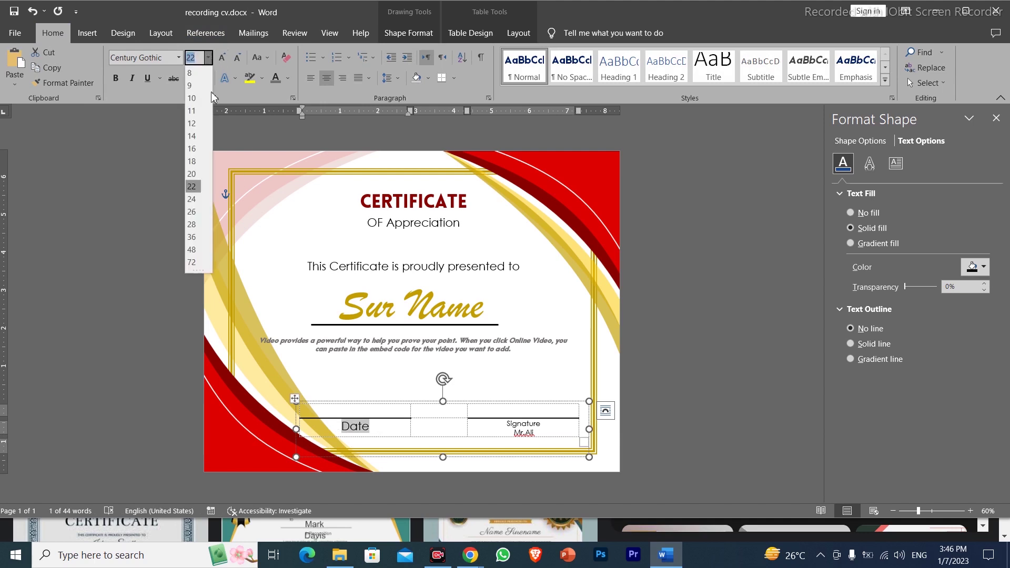
pyautogui.click(198, 139)
pyautogui.click(663, 349)
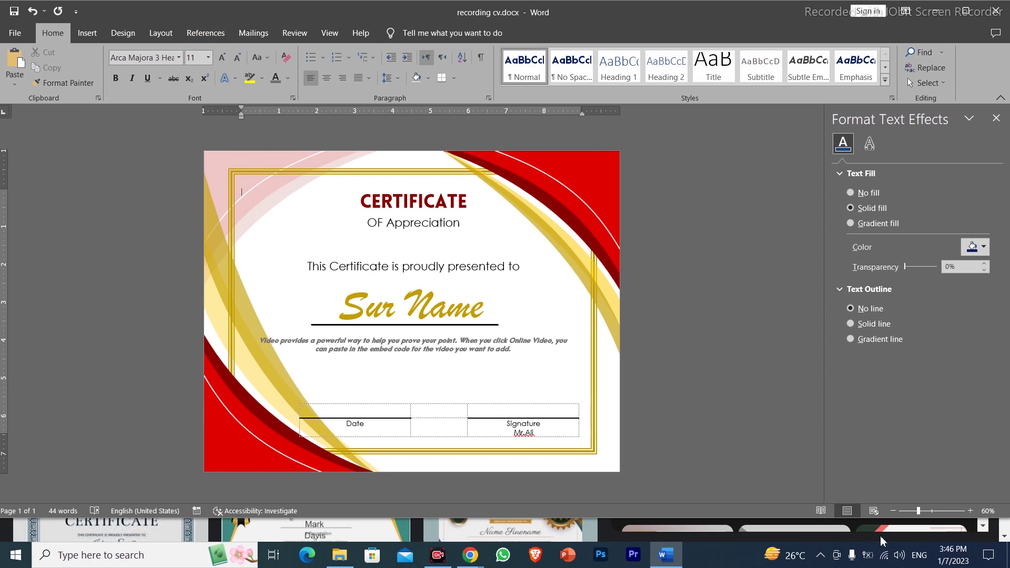
# Insert the gold istockphoto seal image from the Desktop into the certificate
pyautogui.click(87, 33)
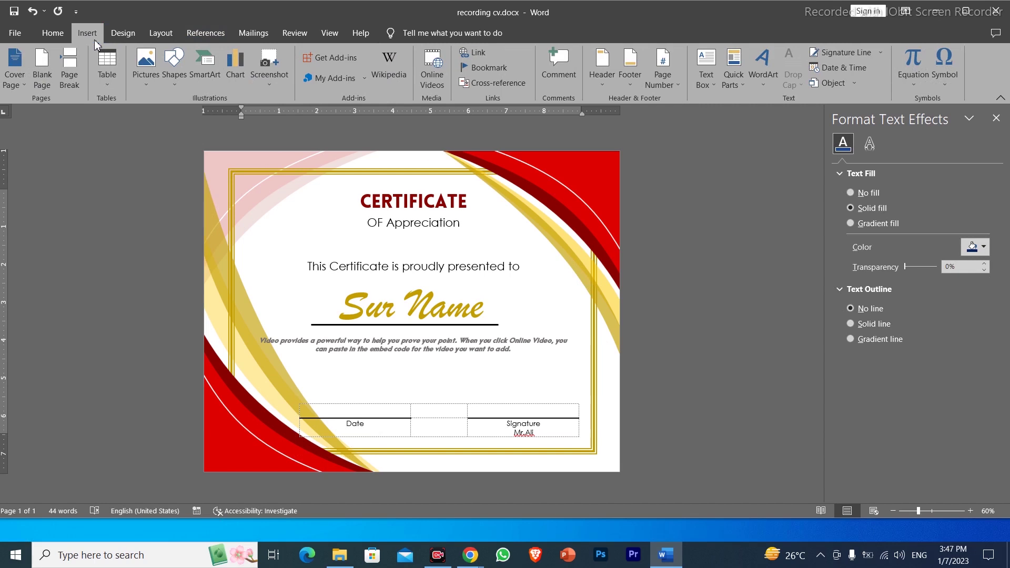
pyautogui.click(156, 72)
pyautogui.click(166, 125)
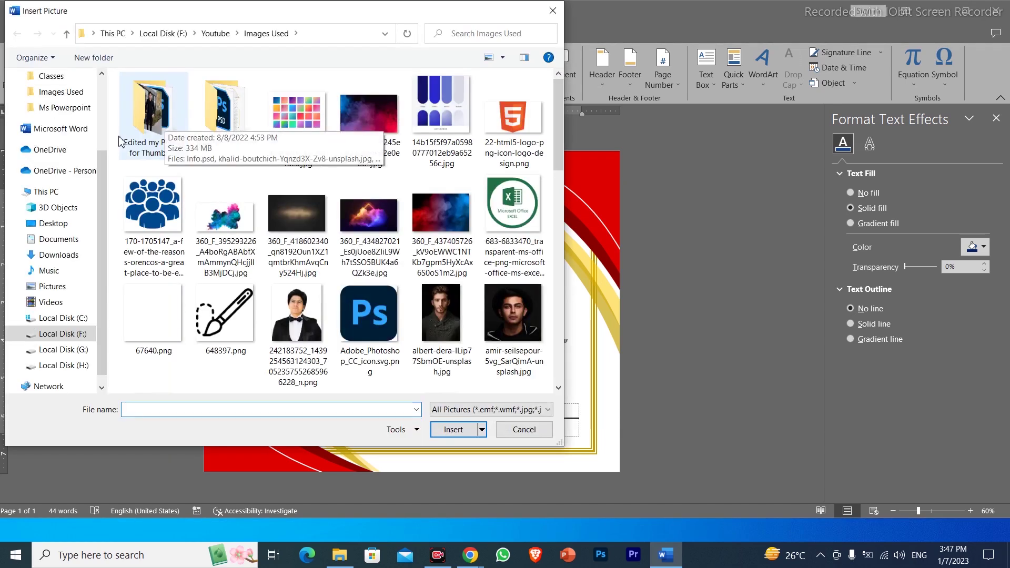
pyautogui.click(68, 226)
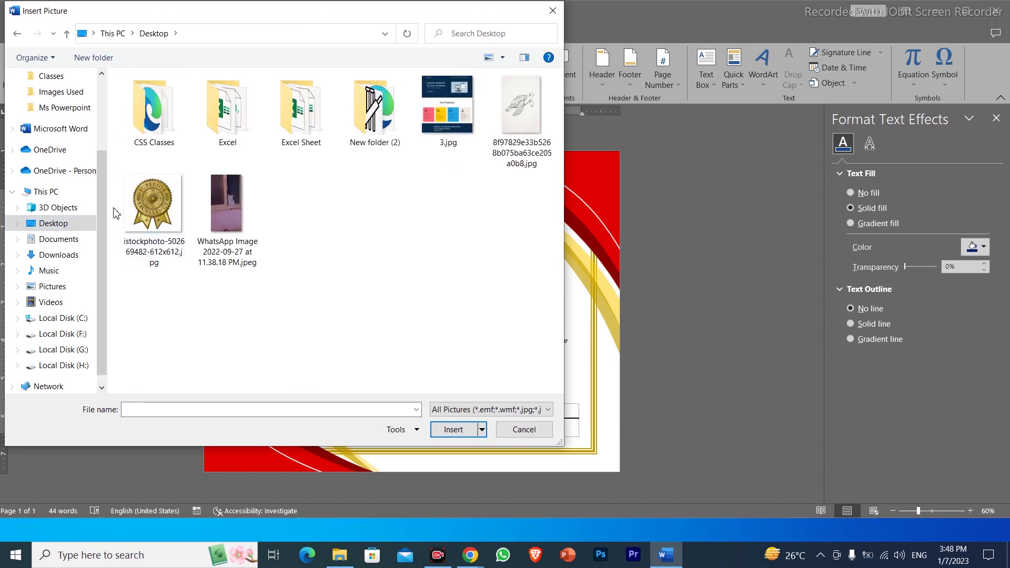
pyautogui.click(138, 216)
pyautogui.click(455, 431)
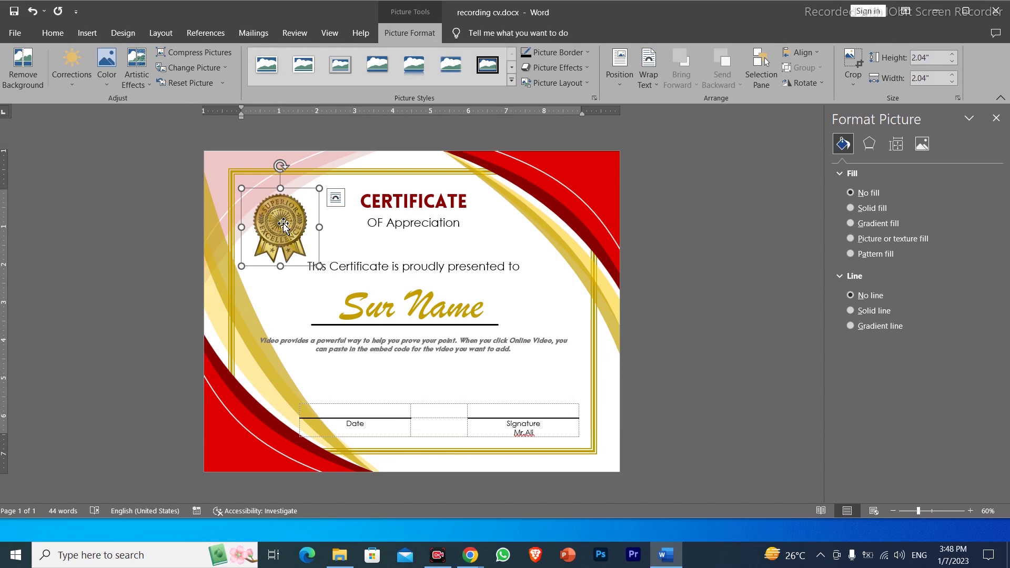
# Set the seal picture's text wrapping to Behind Text
pyautogui.moveTo(283, 226); pyautogui.dragTo(575, 255)
pyautogui.press('Escape')
pyautogui.click(656, 81)
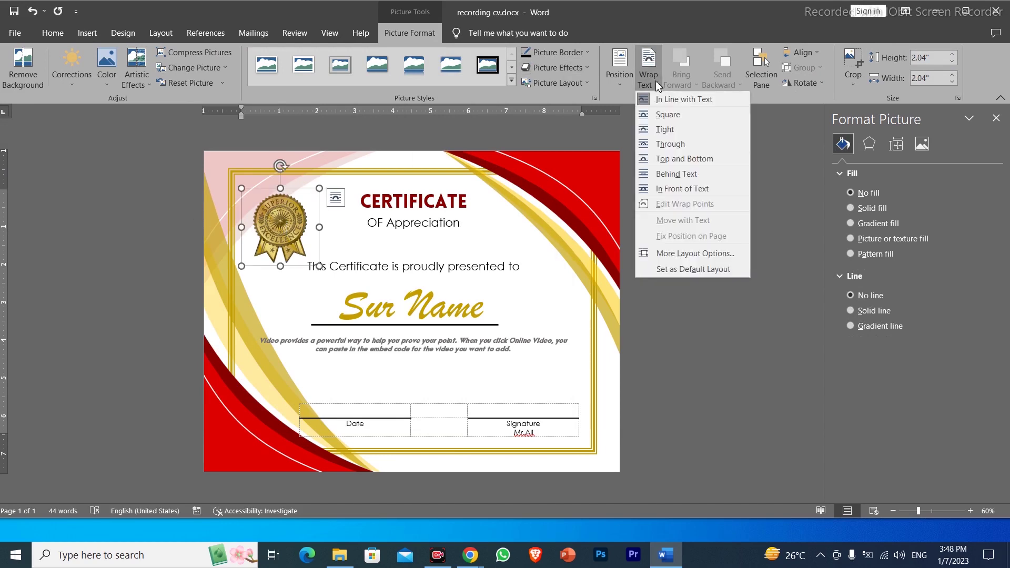
pyautogui.click(664, 189)
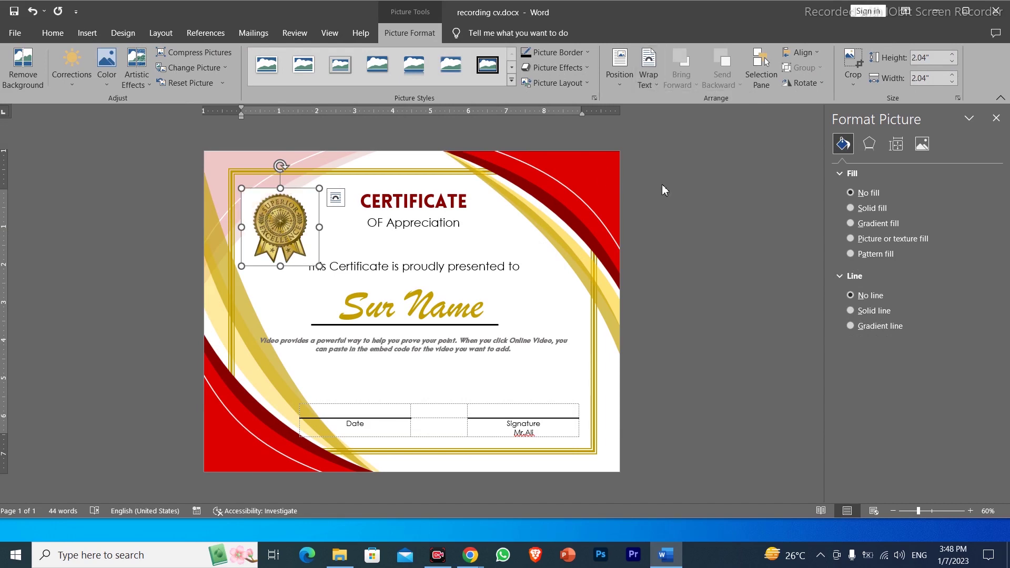
pyautogui.click(655, 80)
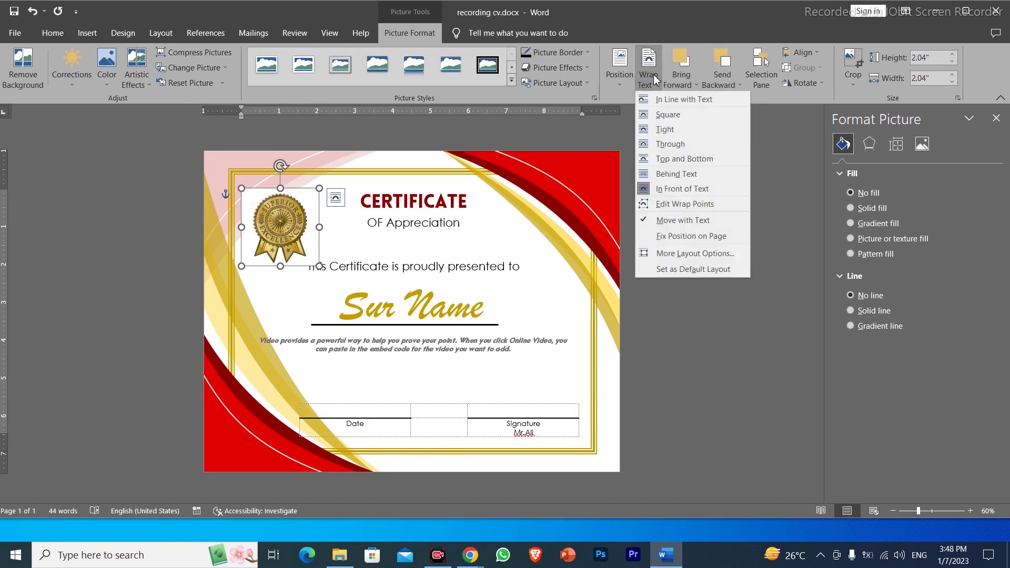
pyautogui.click(672, 182)
# Move the seal down beside the presented-to line and preview the certificate for printing
pyautogui.click(292, 237)
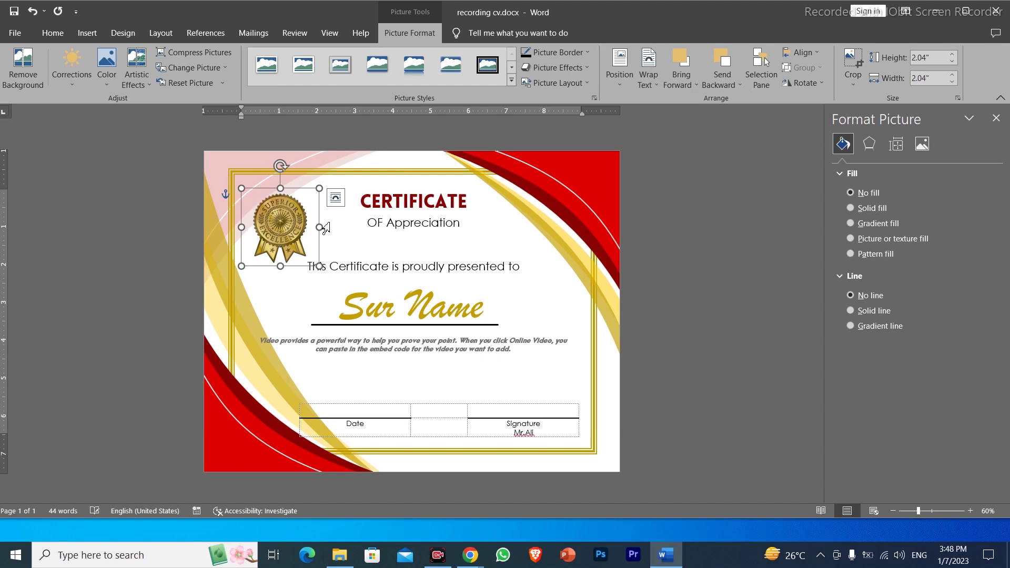
pyautogui.moveTo(293, 238); pyautogui.dragTo(290, 269)
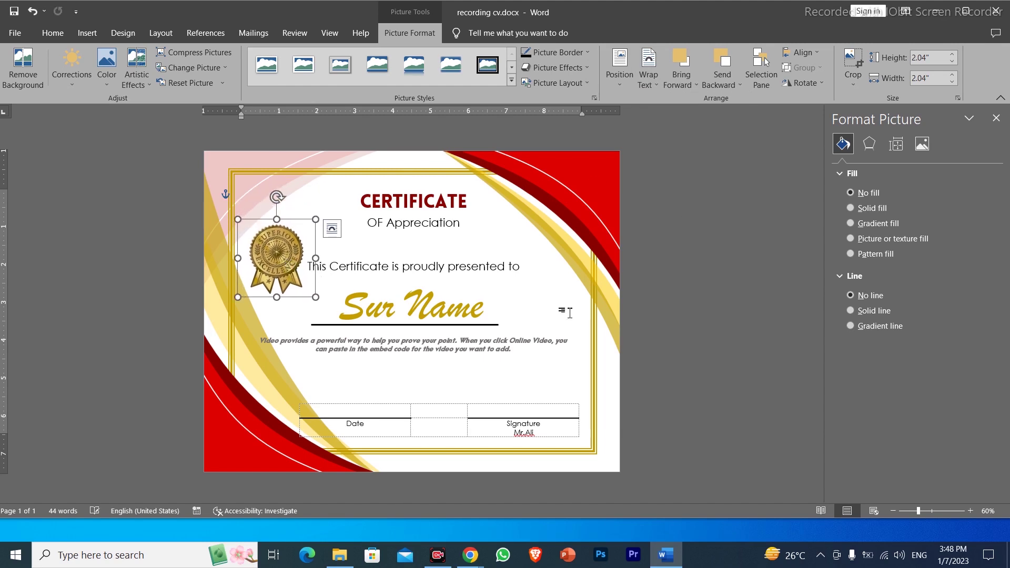
pyautogui.click(569, 313)
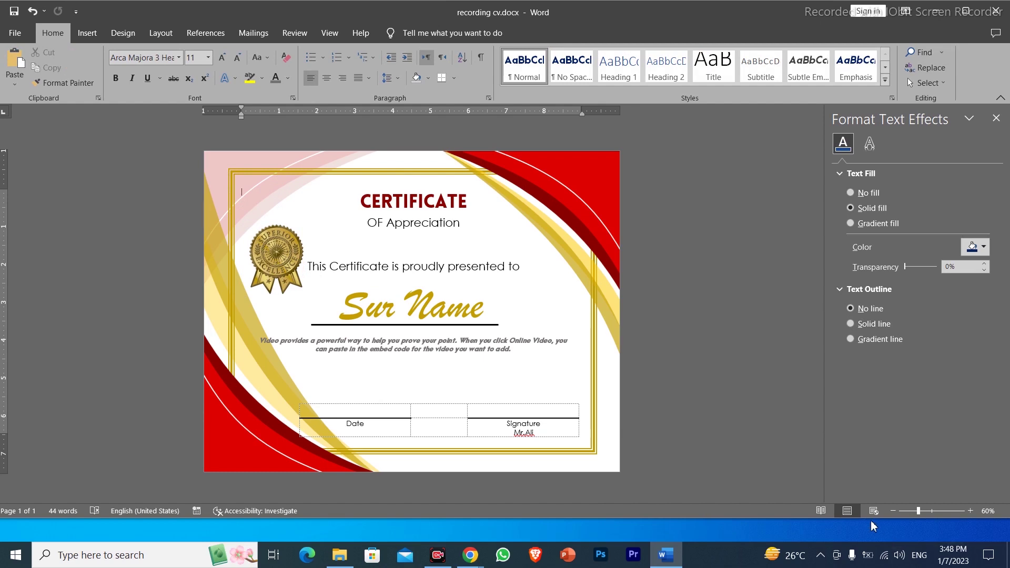
pyautogui.hotkey('ctrl', 'p')
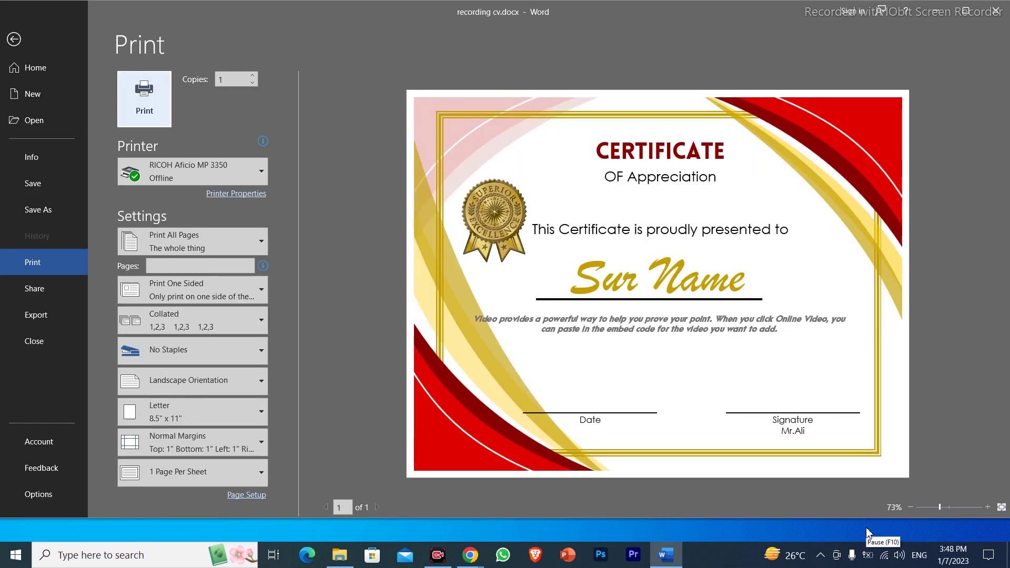